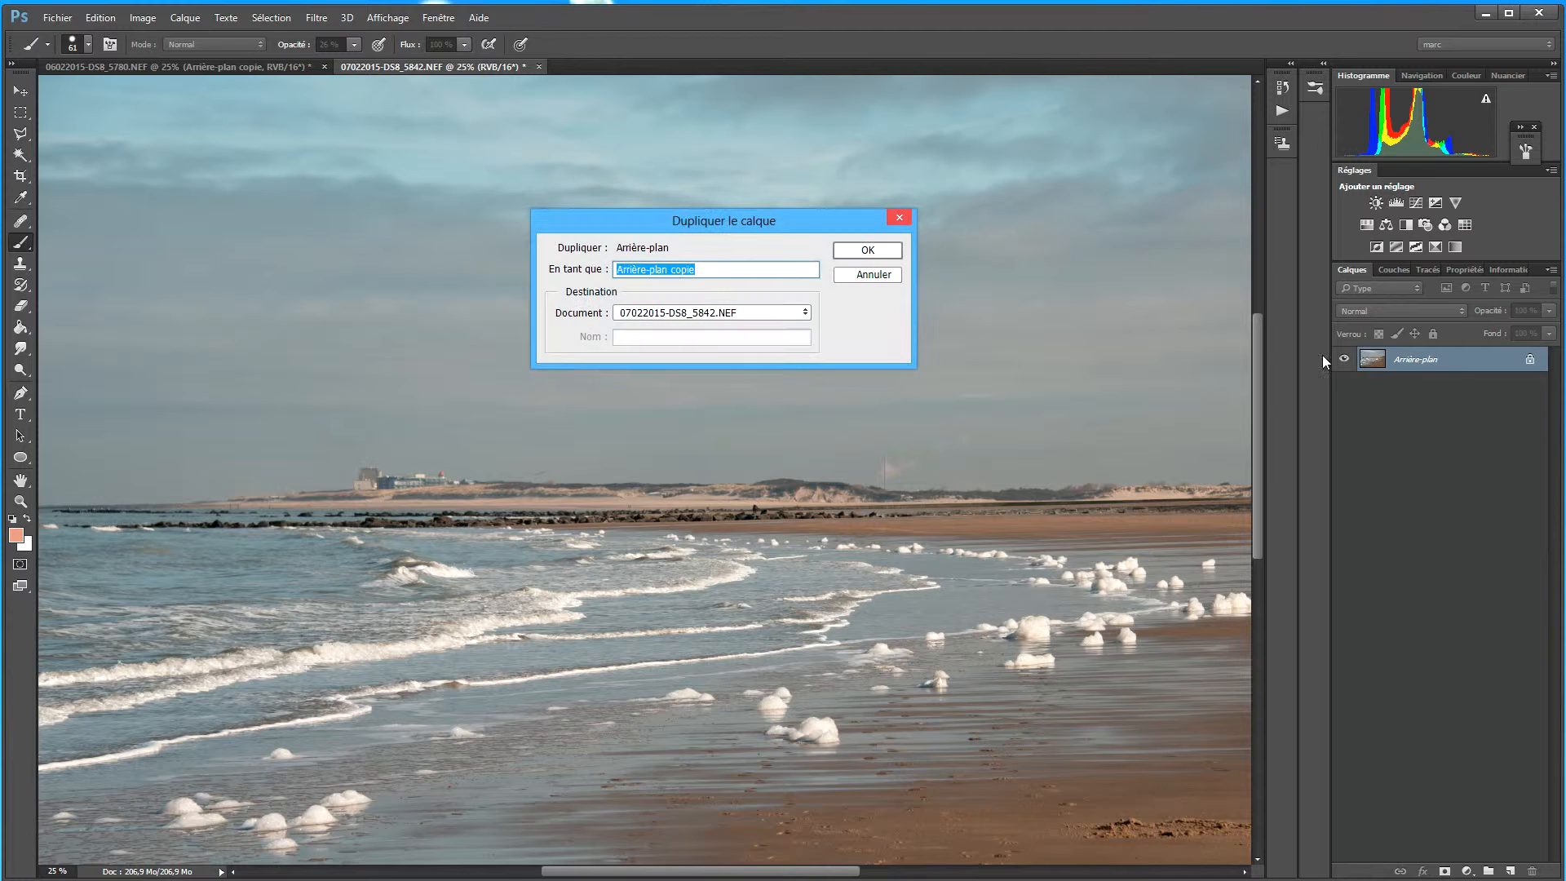
Step: Duplicate the Arrière-plan layer as Arrière-plan copie and set the copy's blend mode to Produit
{"action": "left_click", "coordinate": [891, 260]}
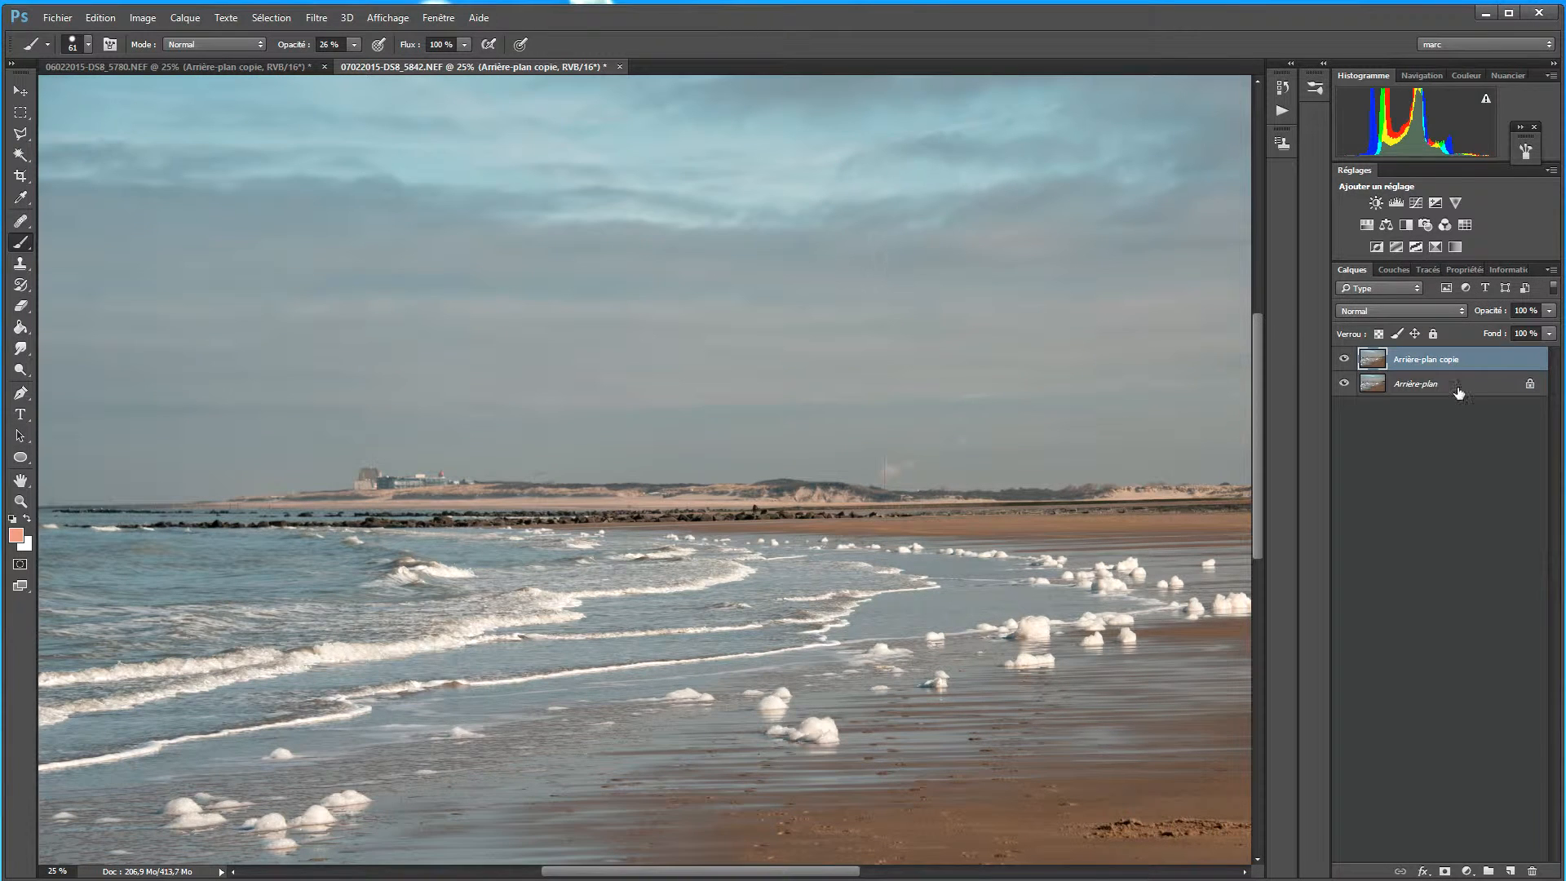
{"action": "left_click", "coordinate": [1425, 311]}
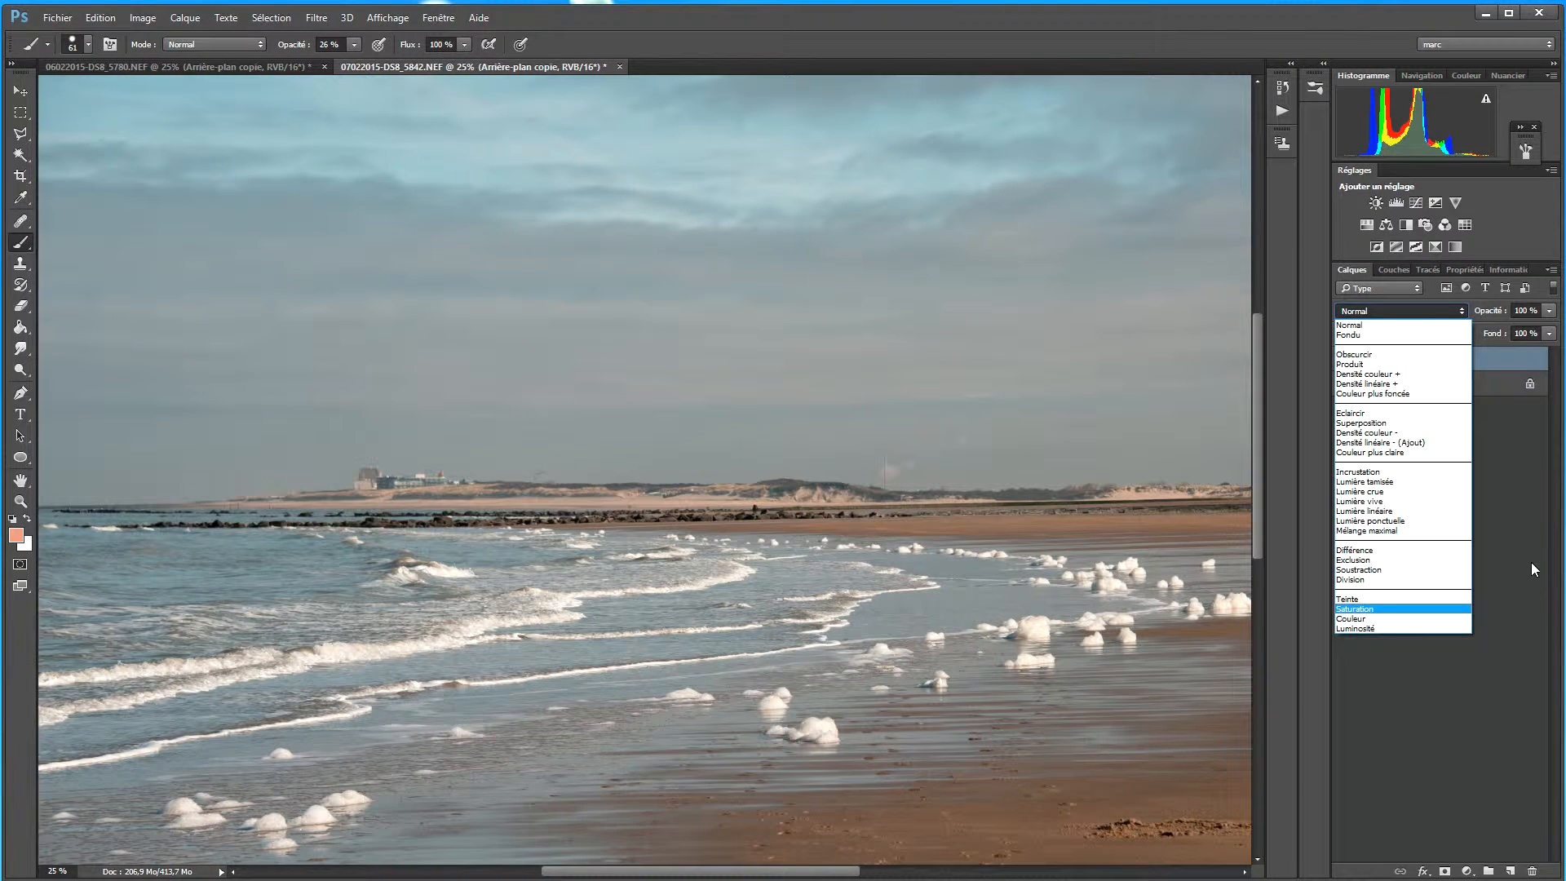
{"action": "left_click", "coordinate": [1362, 364]}
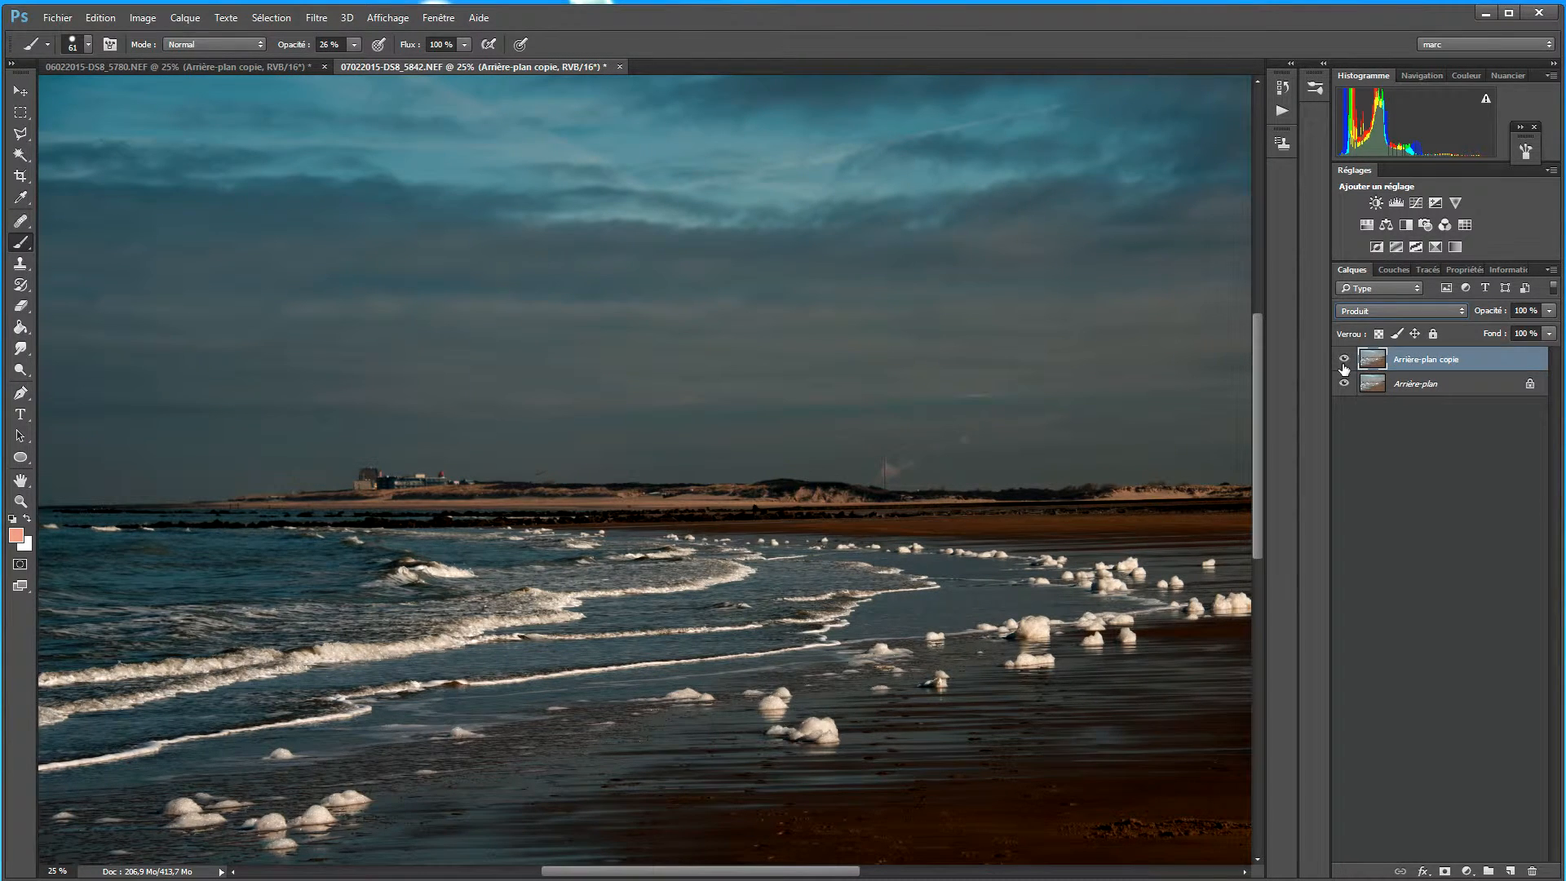
Step: Try the Superposition and Lumière tamisée blend modes on the Arrière-plan copie layer
{"action": "left_click", "coordinate": [1406, 310]}
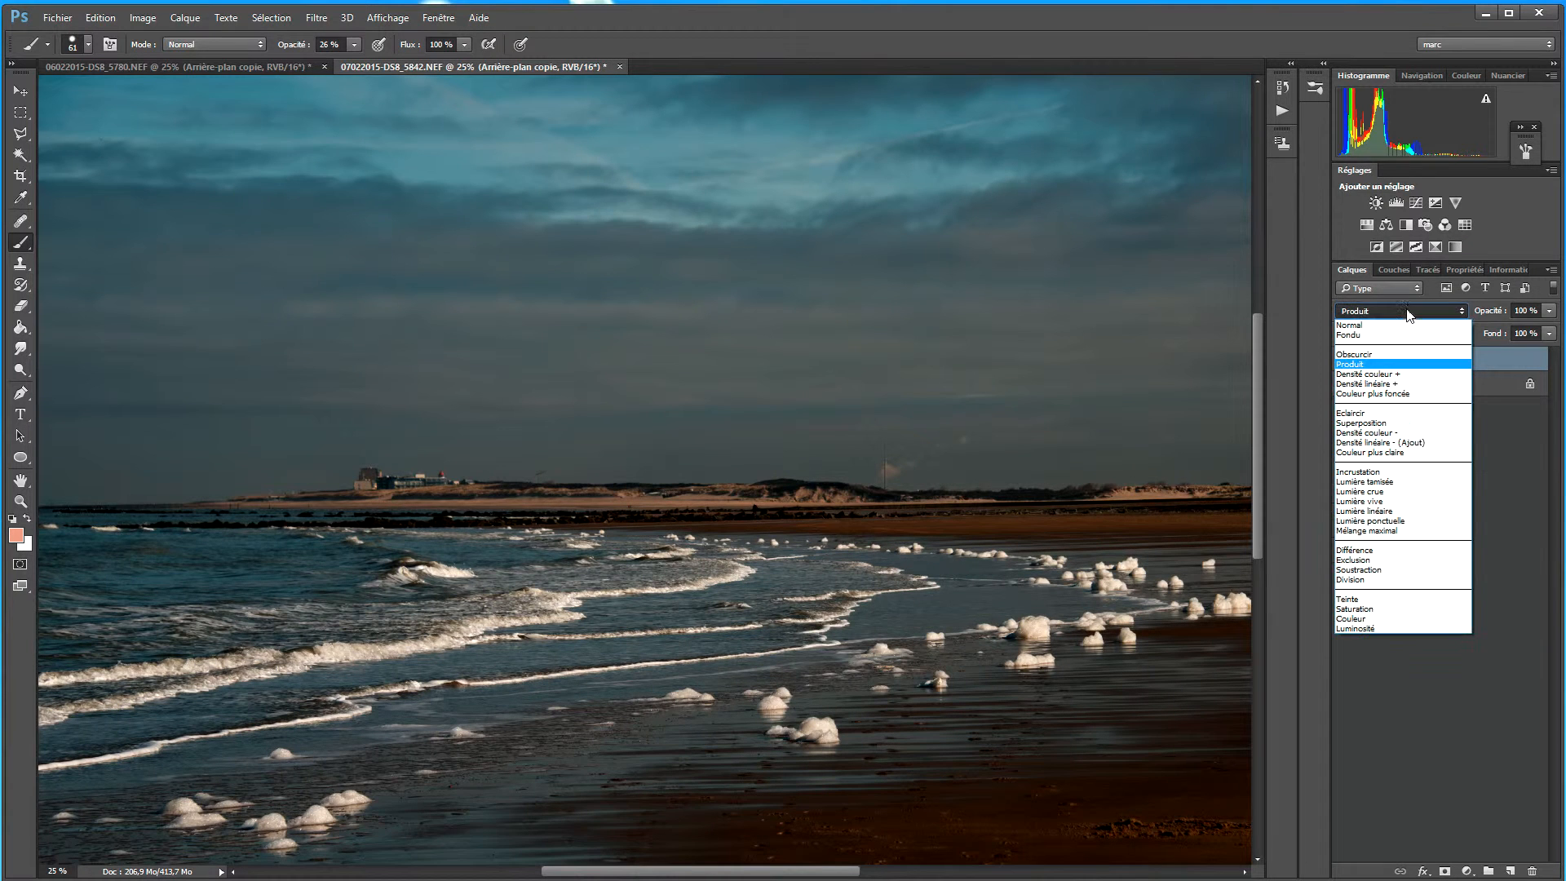
{"action": "left_click", "coordinate": [1397, 424]}
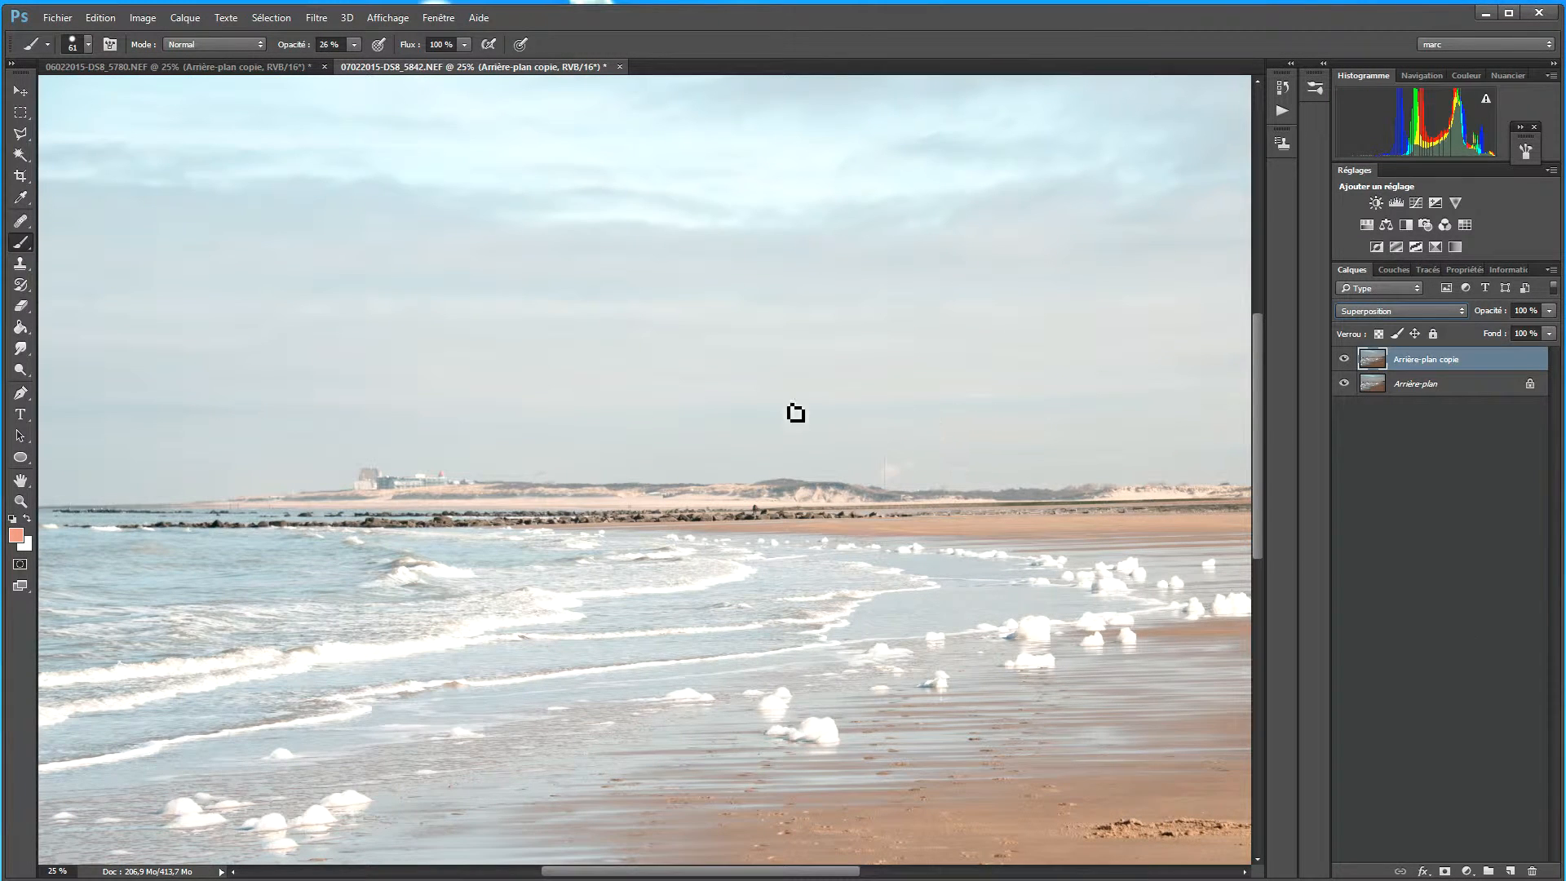
{"action": "left_click", "coordinate": [1407, 317]}
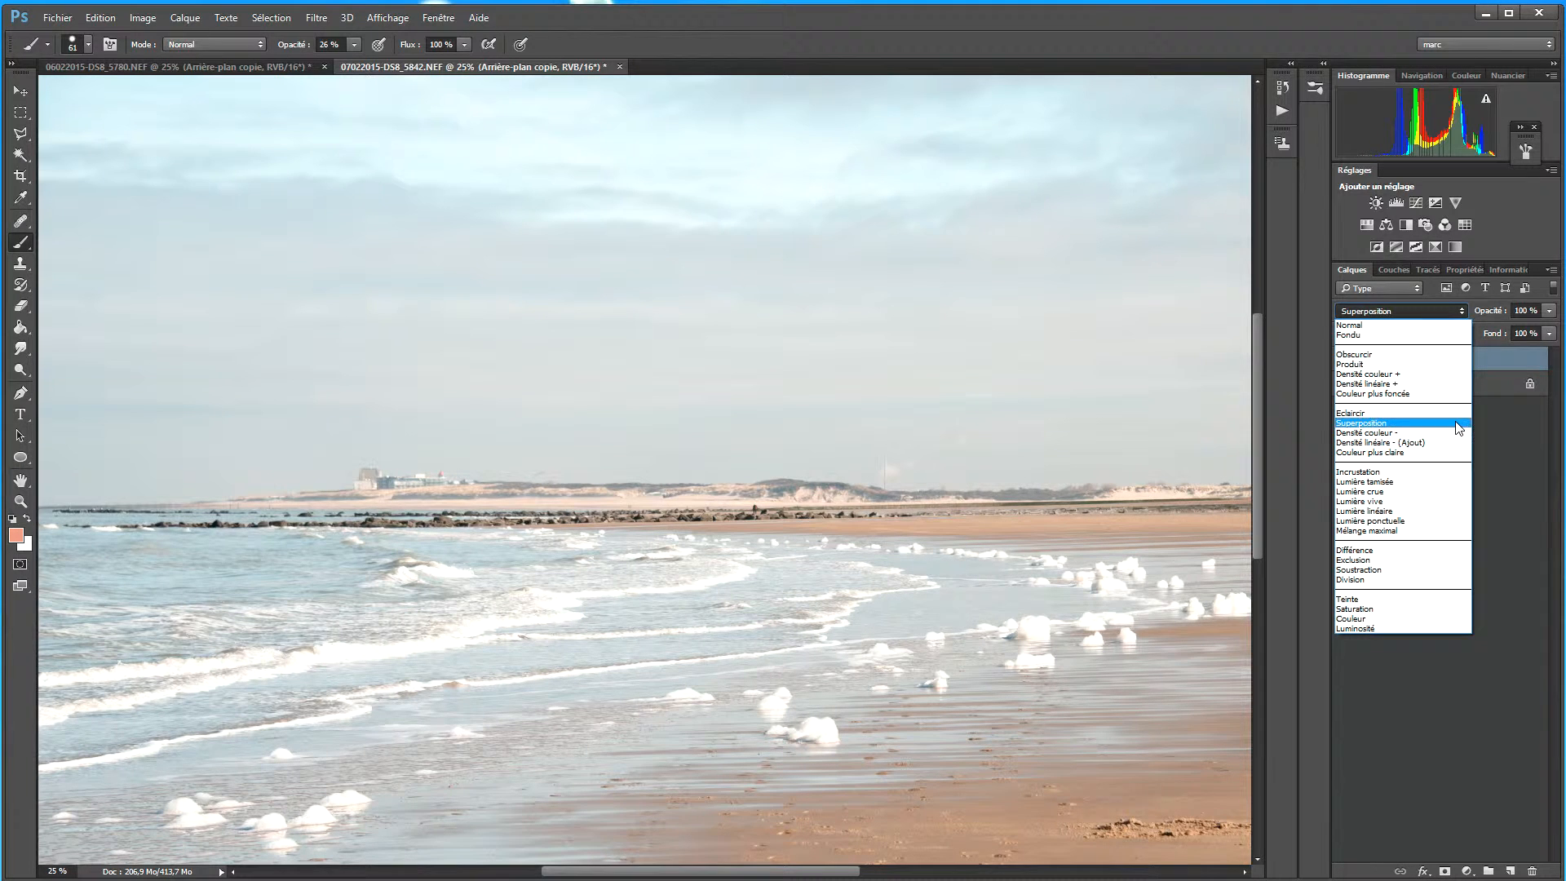
{"action": "left_click", "coordinate": [1369, 482]}
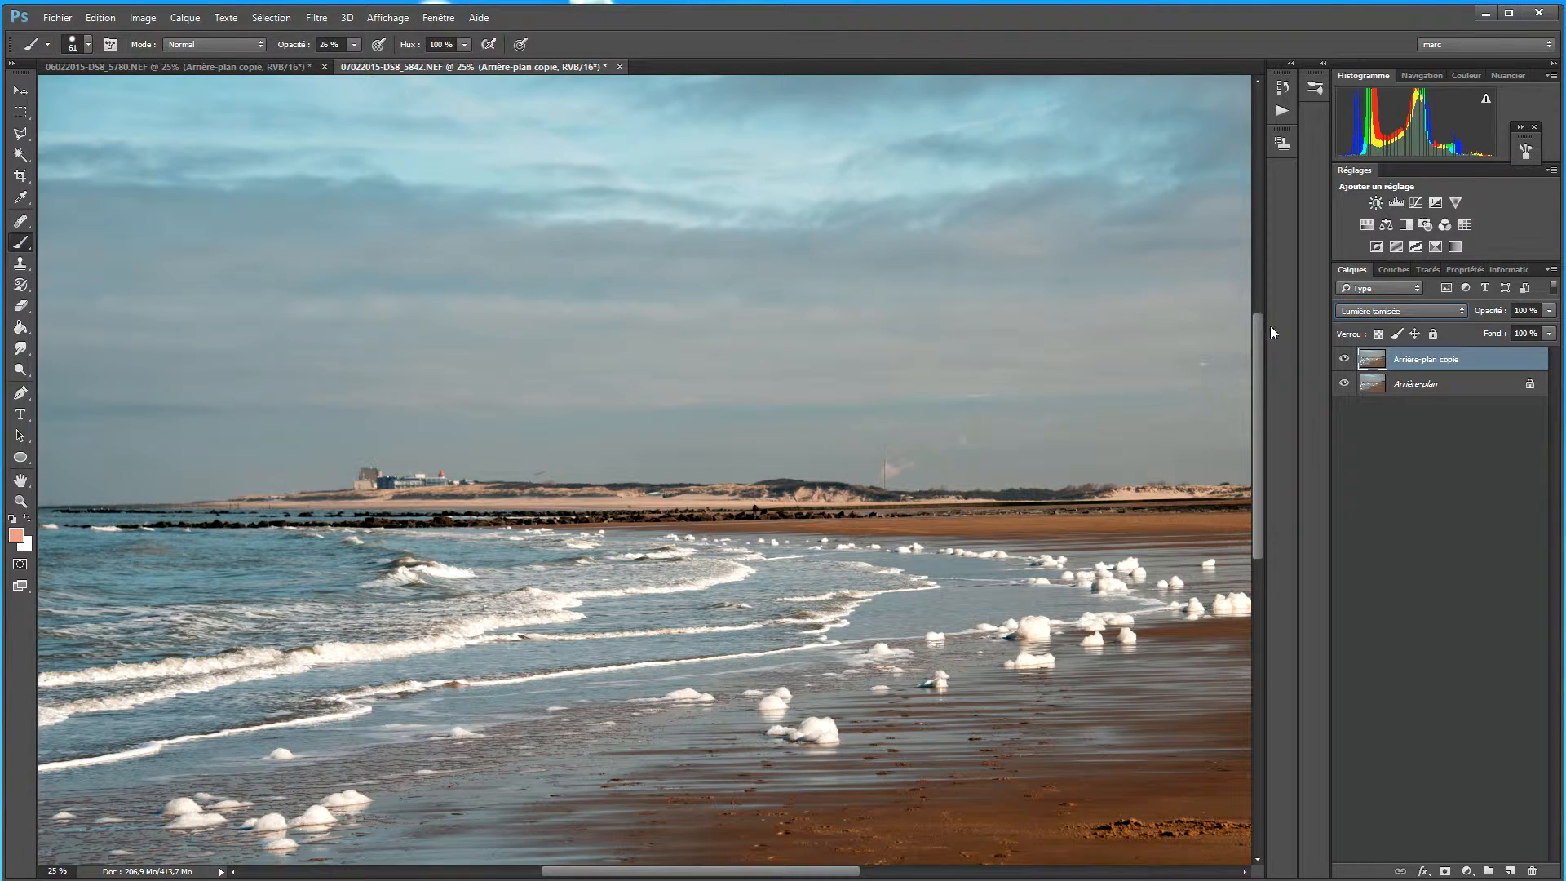
Step: Try the Lumière crue and Lumière vive blend modes on the Arrière-plan copie layer
{"action": "left_click", "coordinate": [1357, 314]}
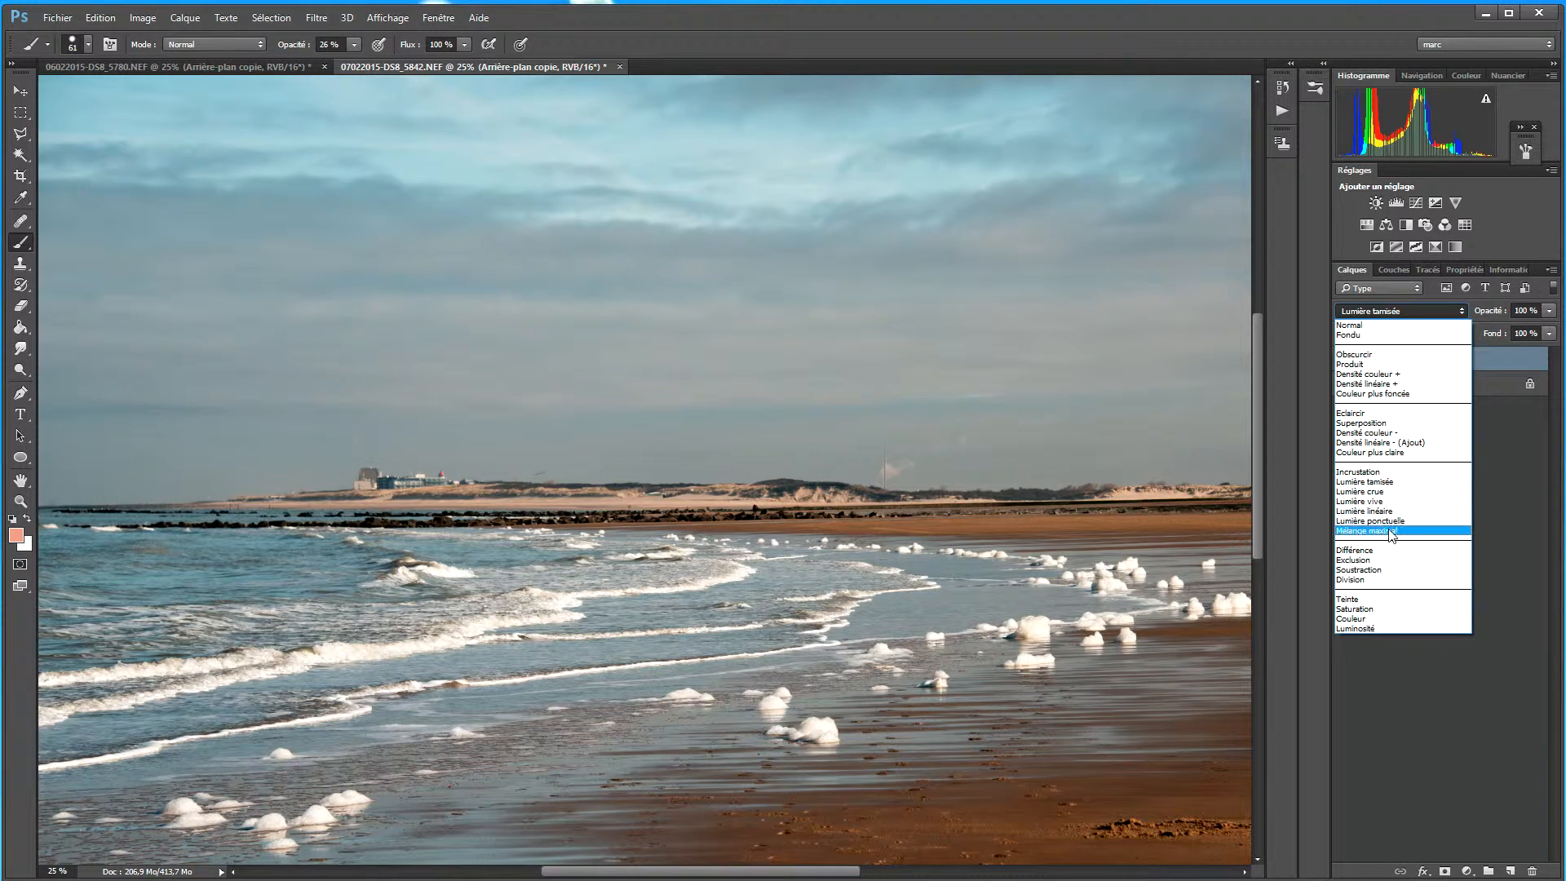
{"action": "left_click", "coordinate": [1358, 492]}
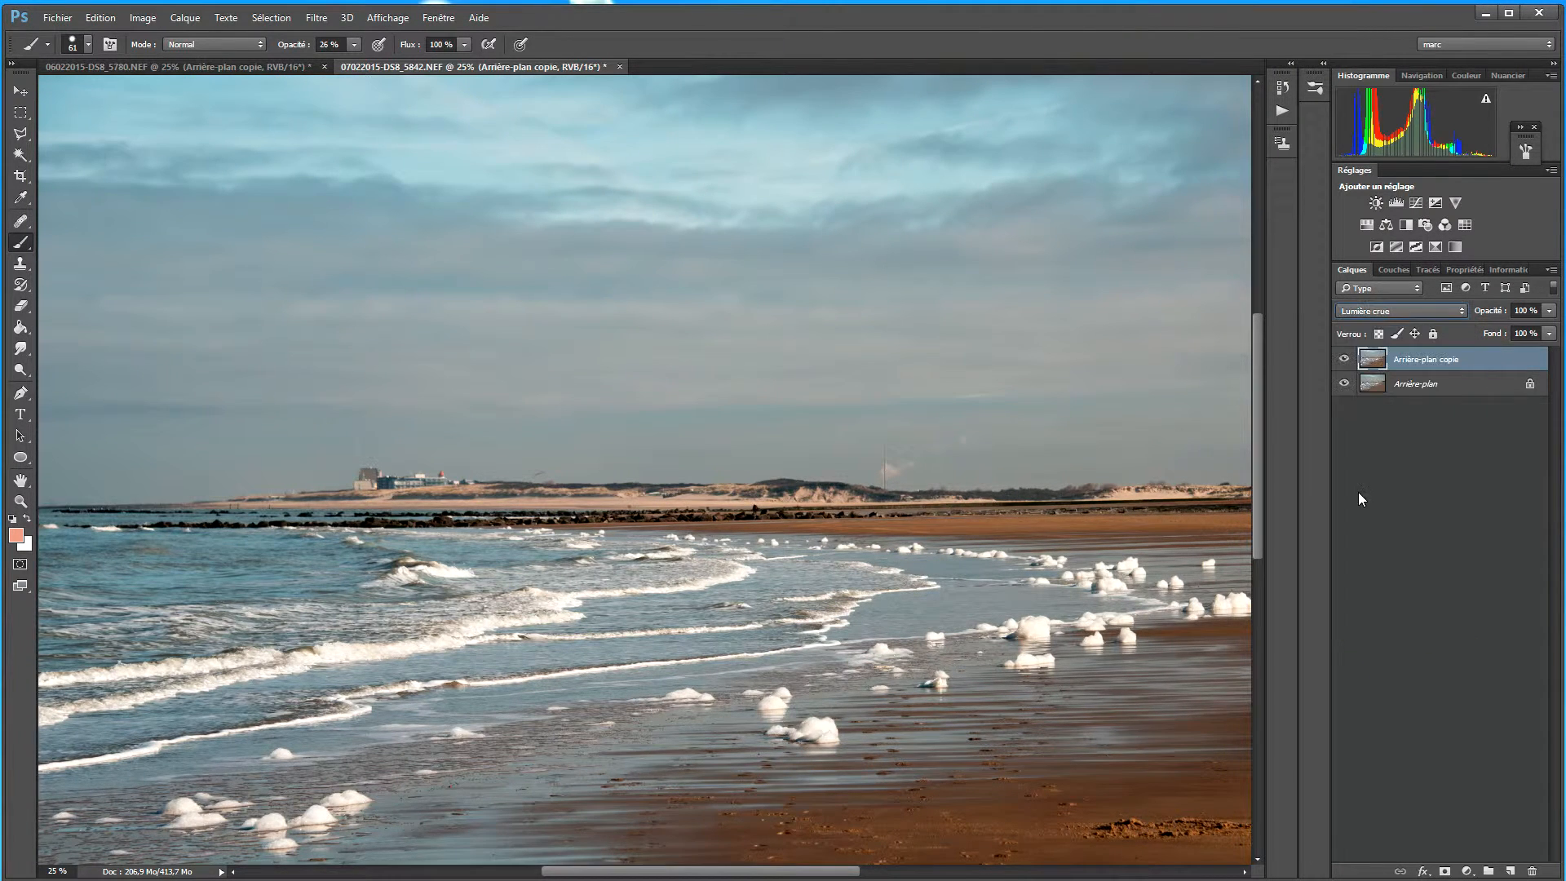
{"action": "left_click", "coordinate": [1380, 312]}
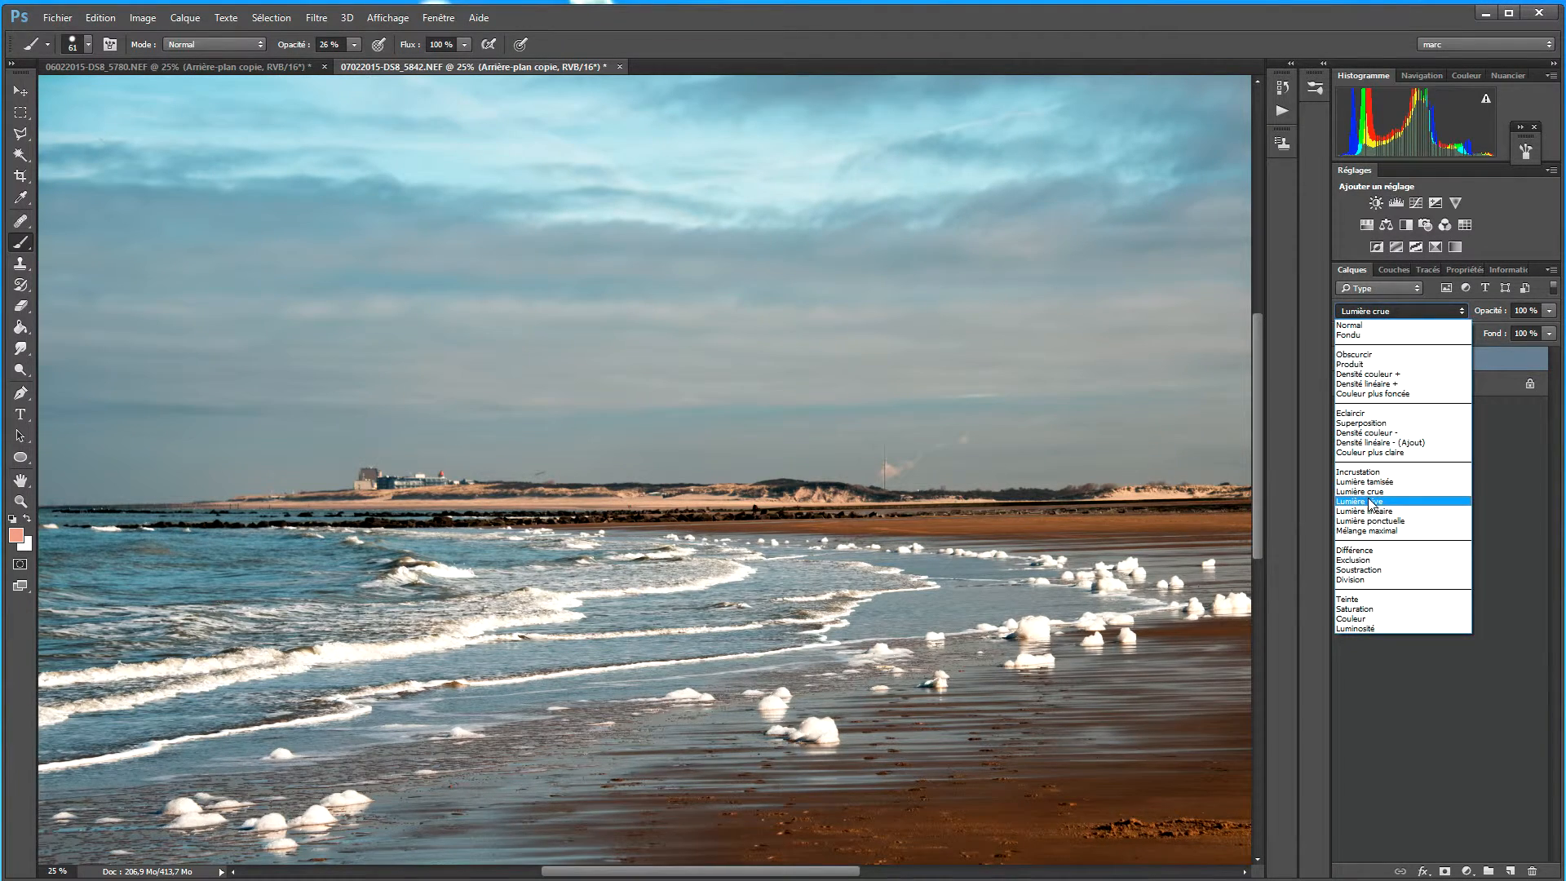
{"action": "left_click", "coordinate": [1370, 502]}
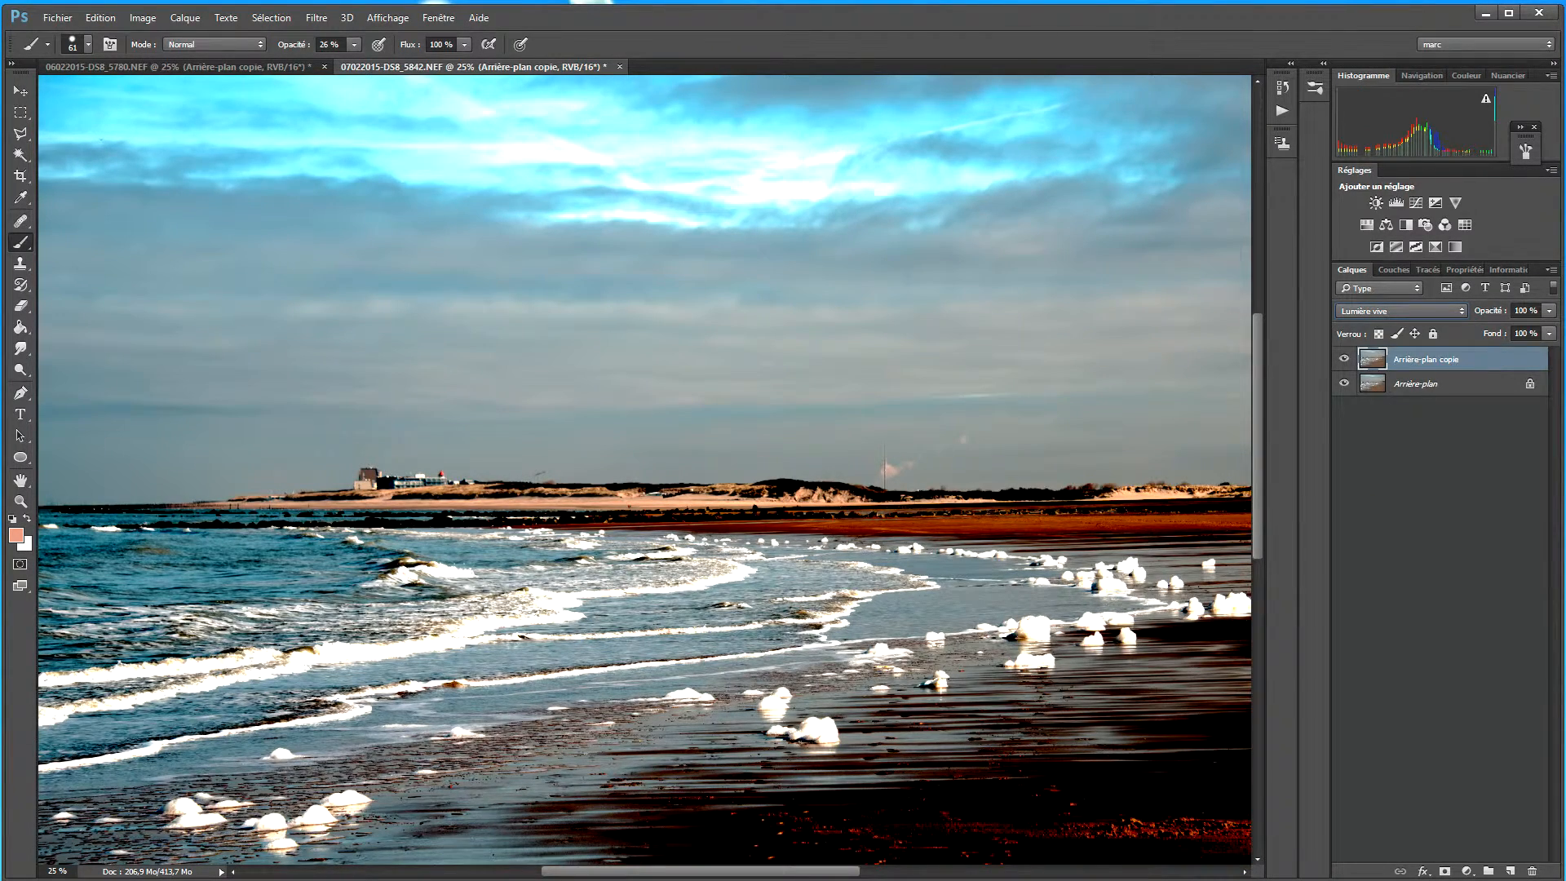
Step: Preview the Lumière vive effect at reduced layer opacity and return the opacity to 100 %
{"action": "left_click", "coordinate": [1549, 313]}
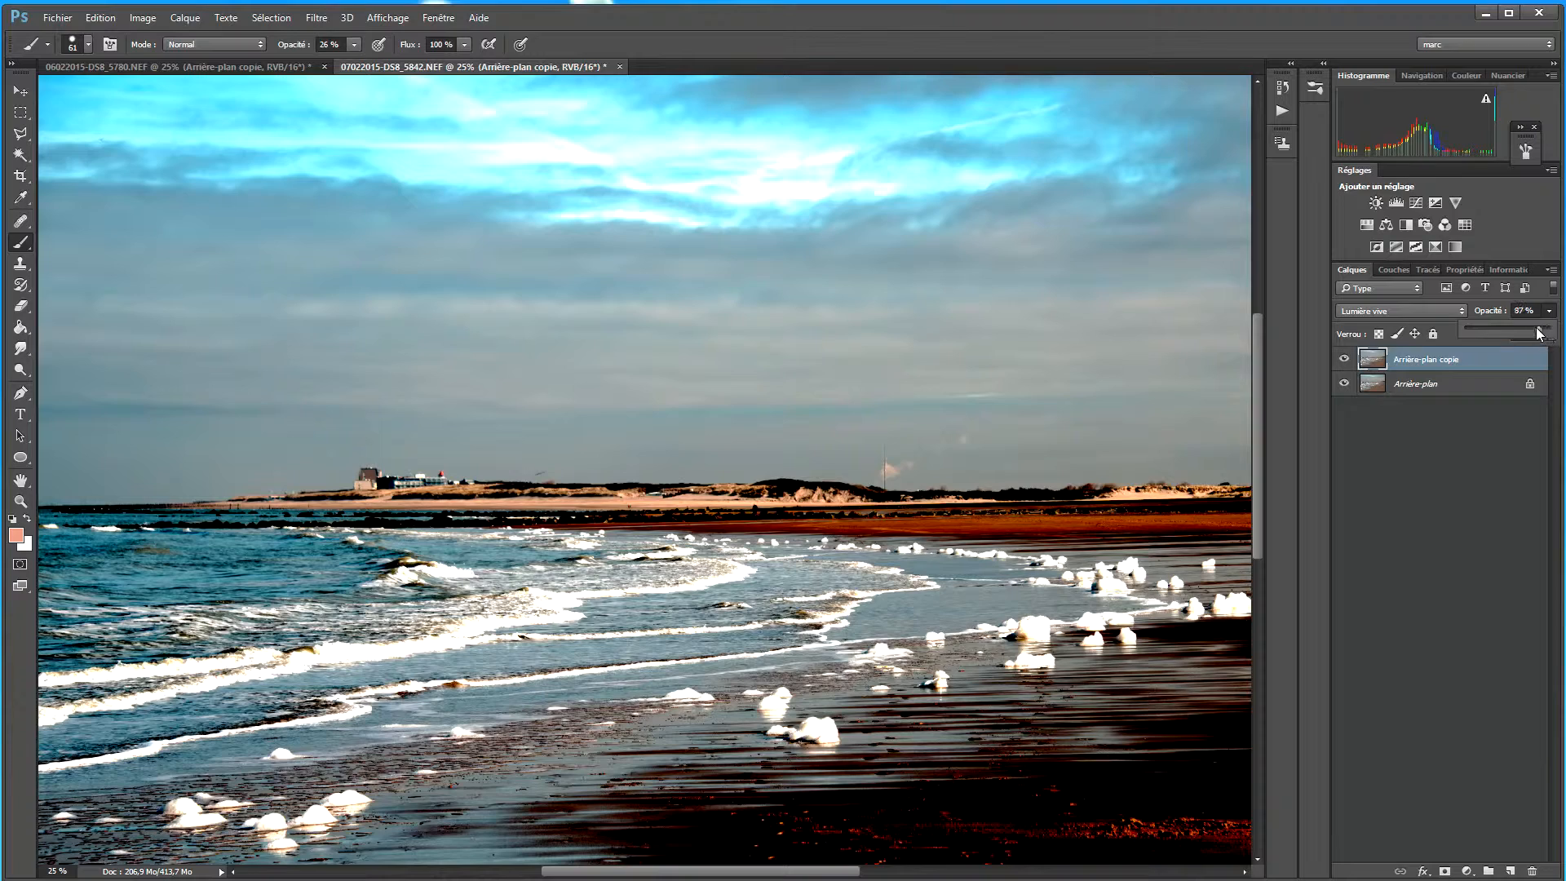
{"action": "left_click_drag", "start_coordinate": [1502, 325], "coordinate": [1496, 321]}
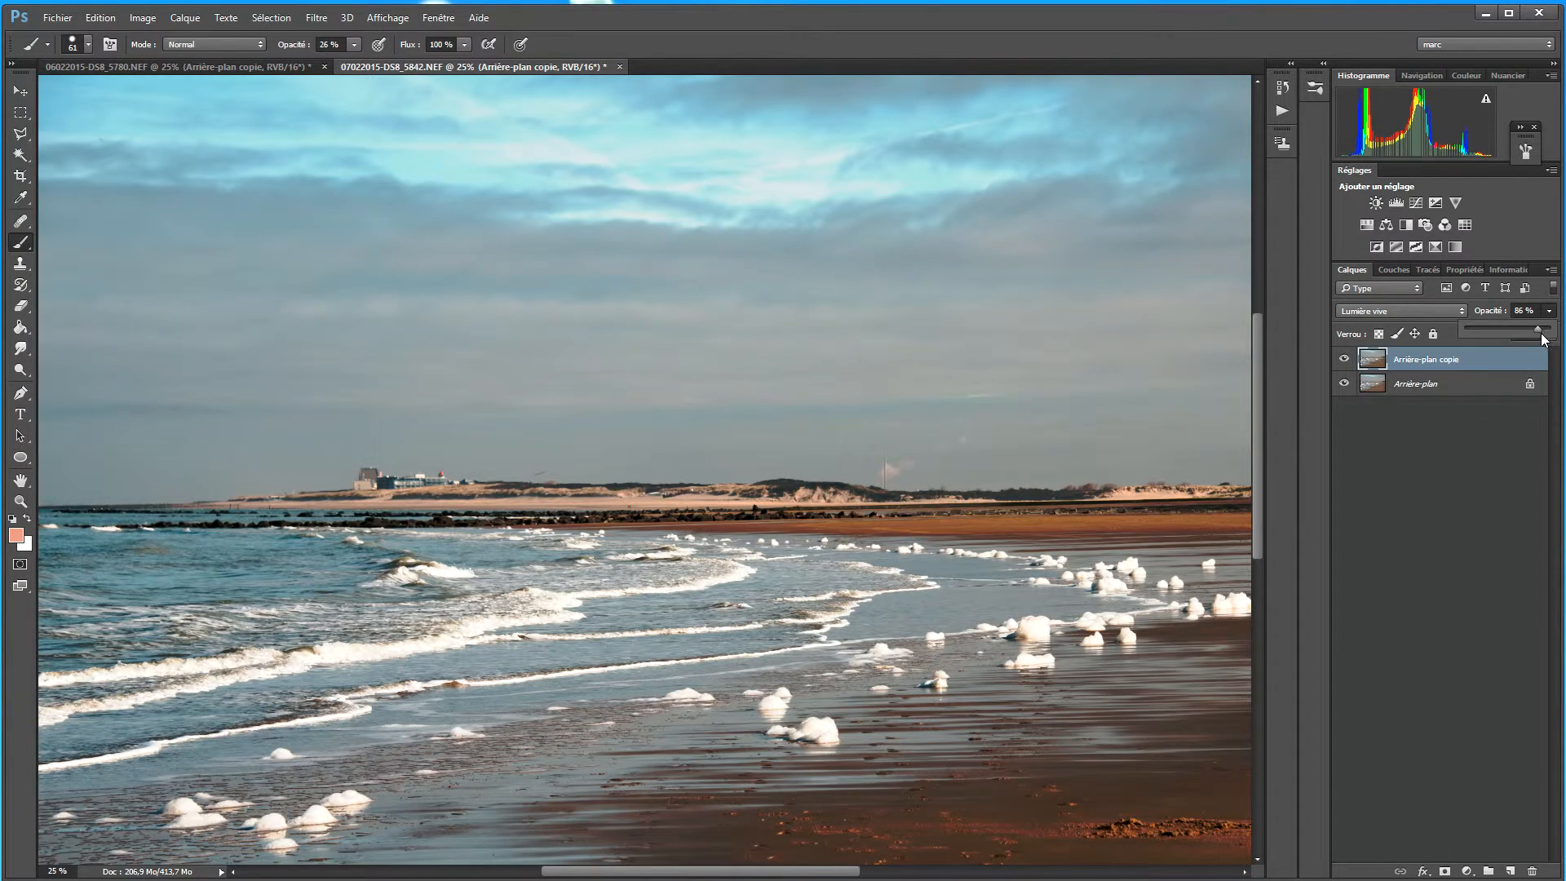
{"action": "left_click_drag", "start_coordinate": [1496, 325], "coordinate": [1551, 334]}
Step: Try the Différence and Soustraction blend modes on the Arrière-plan copie layer
{"action": "left_click", "coordinate": [1372, 312]}
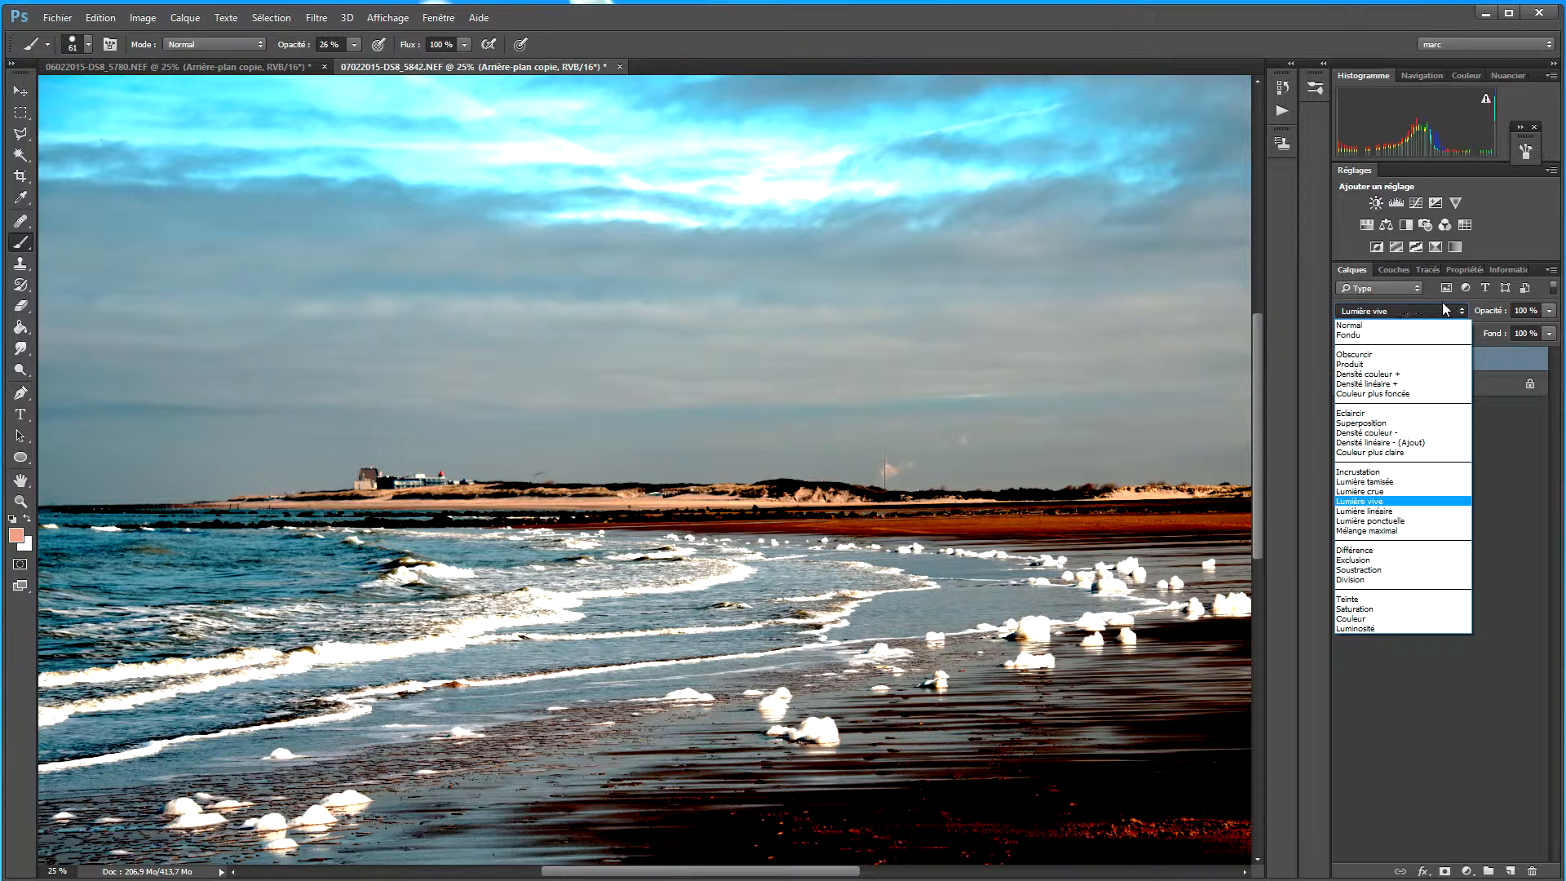
{"action": "left_click", "coordinate": [1366, 550]}
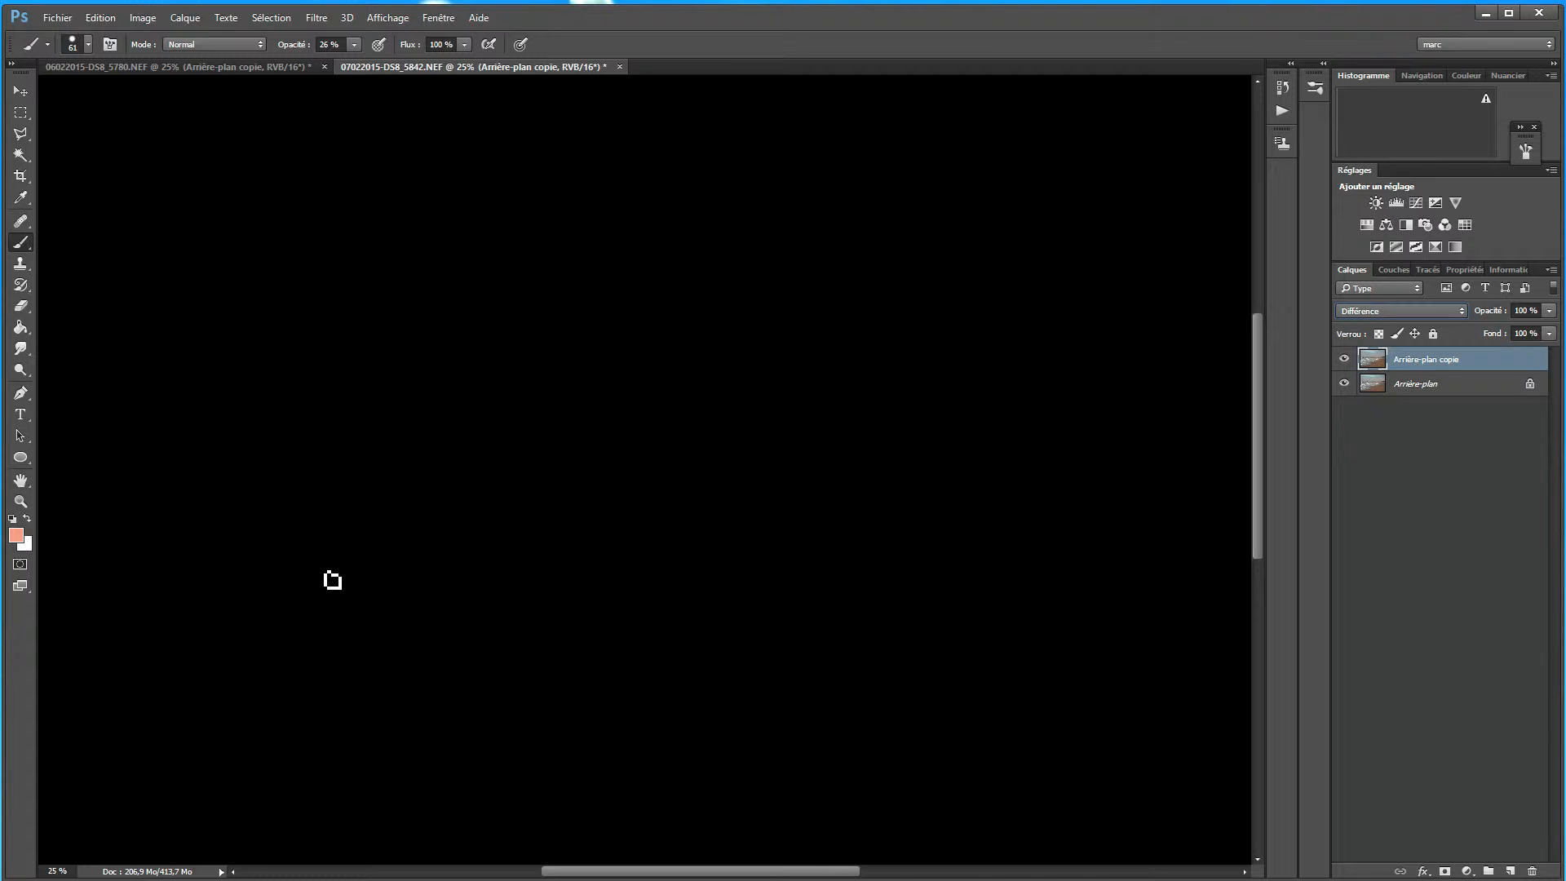
{"action": "left_click", "coordinate": [1409, 313]}
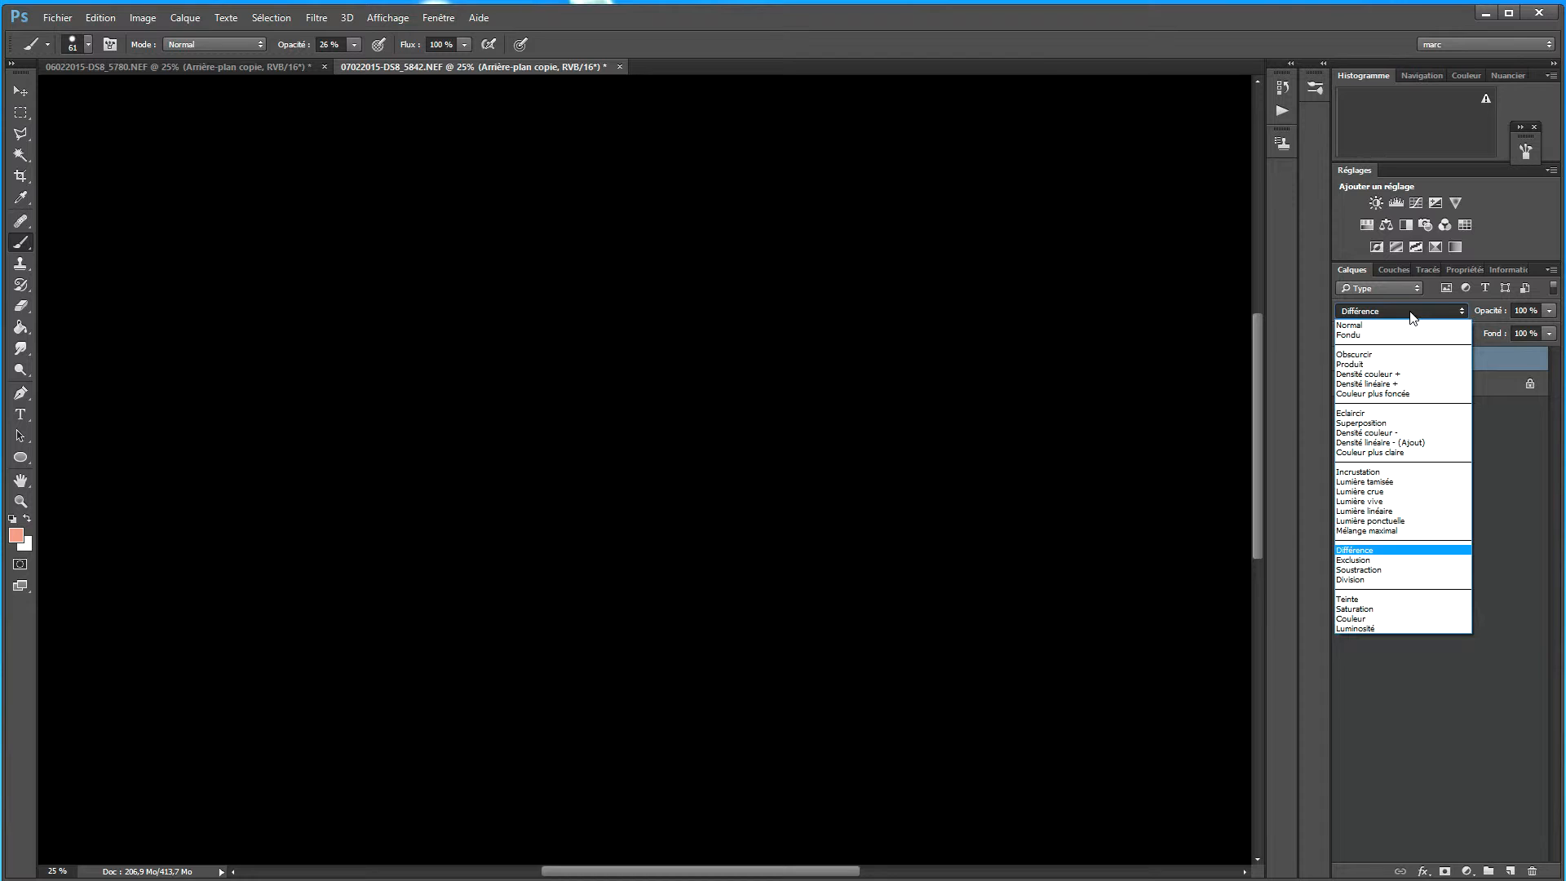
{"action": "left_click", "coordinate": [1376, 570]}
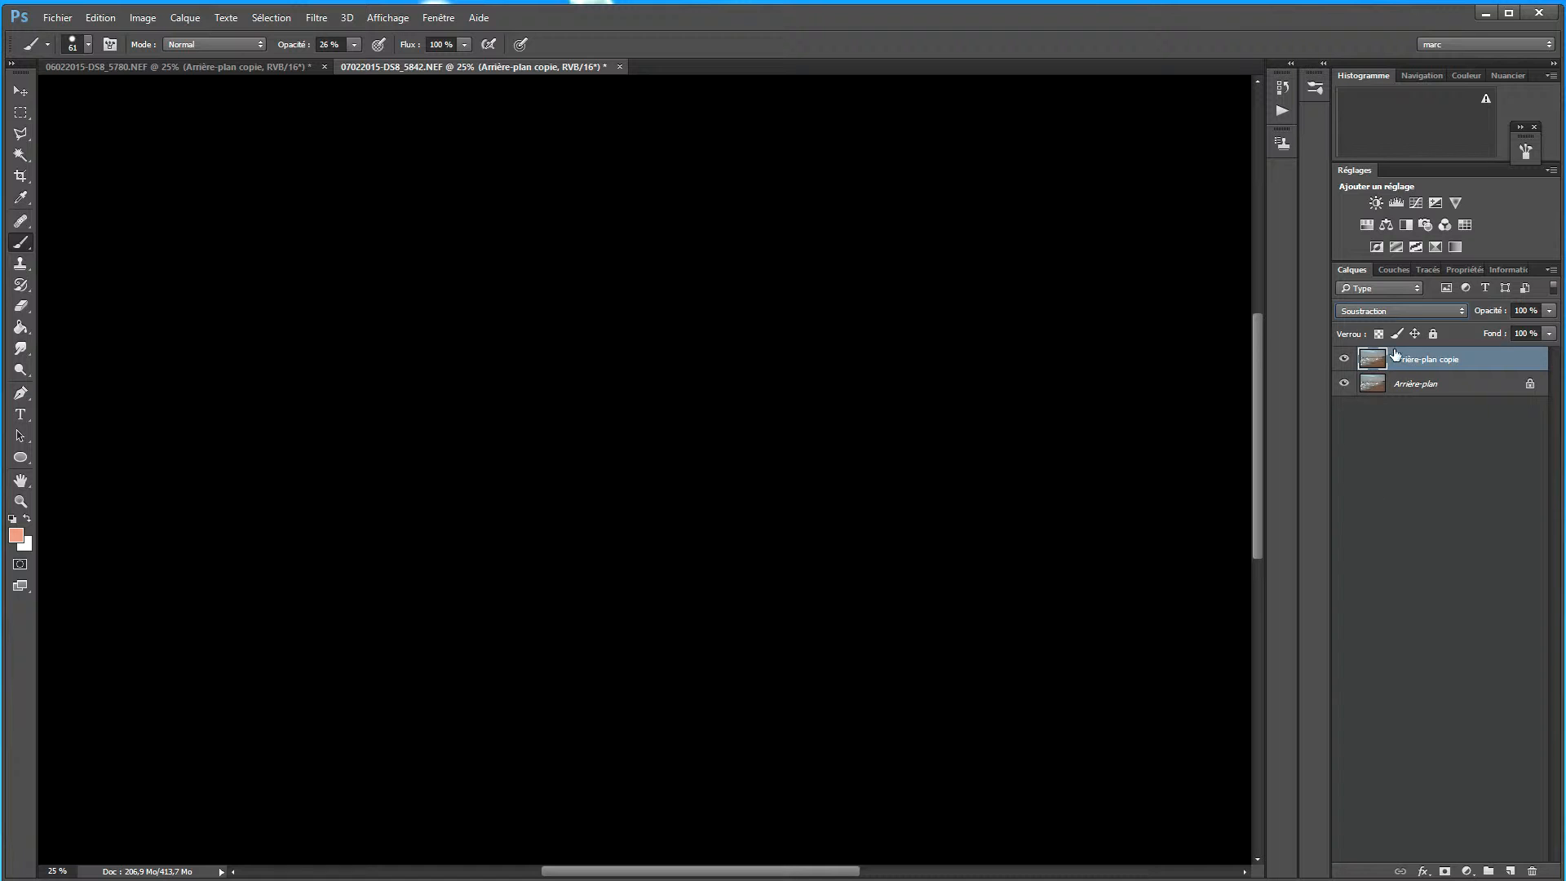
Step: Try the Division and Exclusion blend modes on the Arrière-plan copie layer
{"action": "left_click", "coordinate": [1406, 308]}
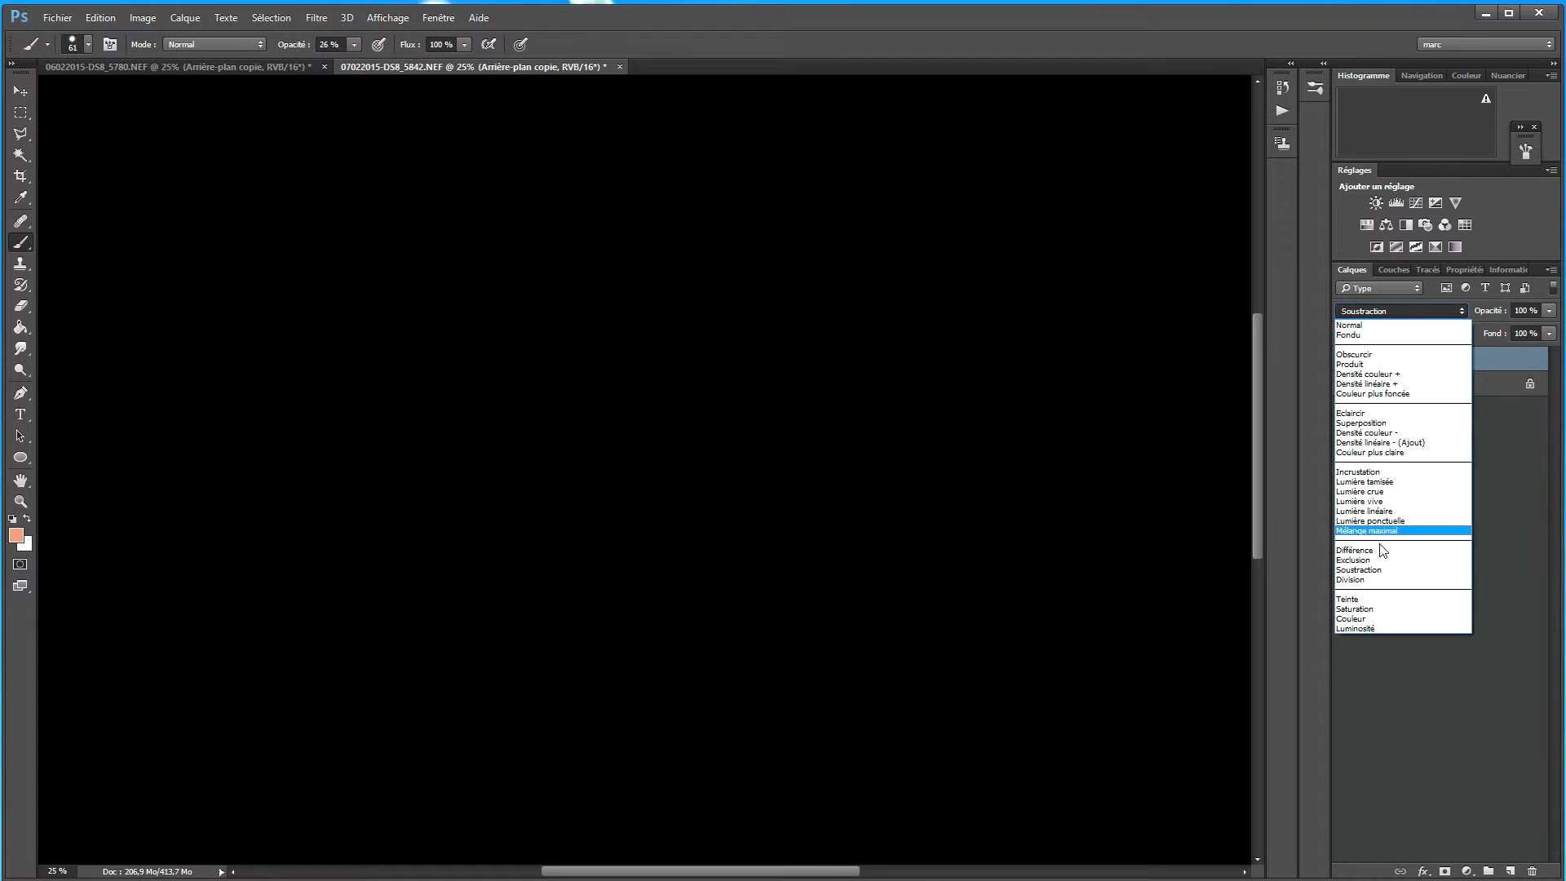
{"action": "left_click", "coordinate": [1384, 580]}
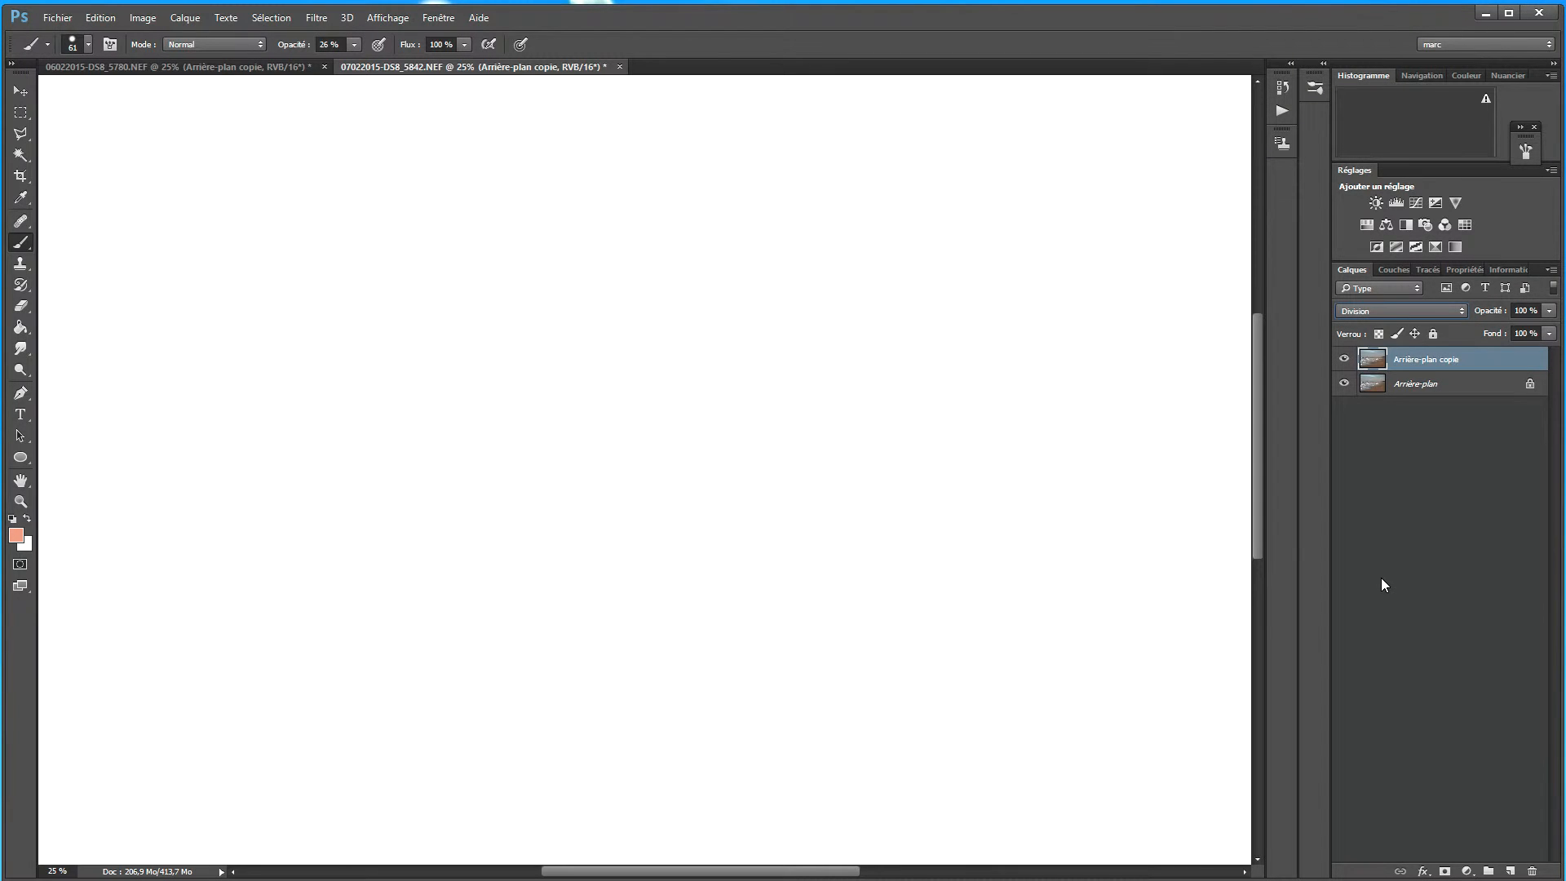
{"action": "left_click", "coordinate": [1418, 310]}
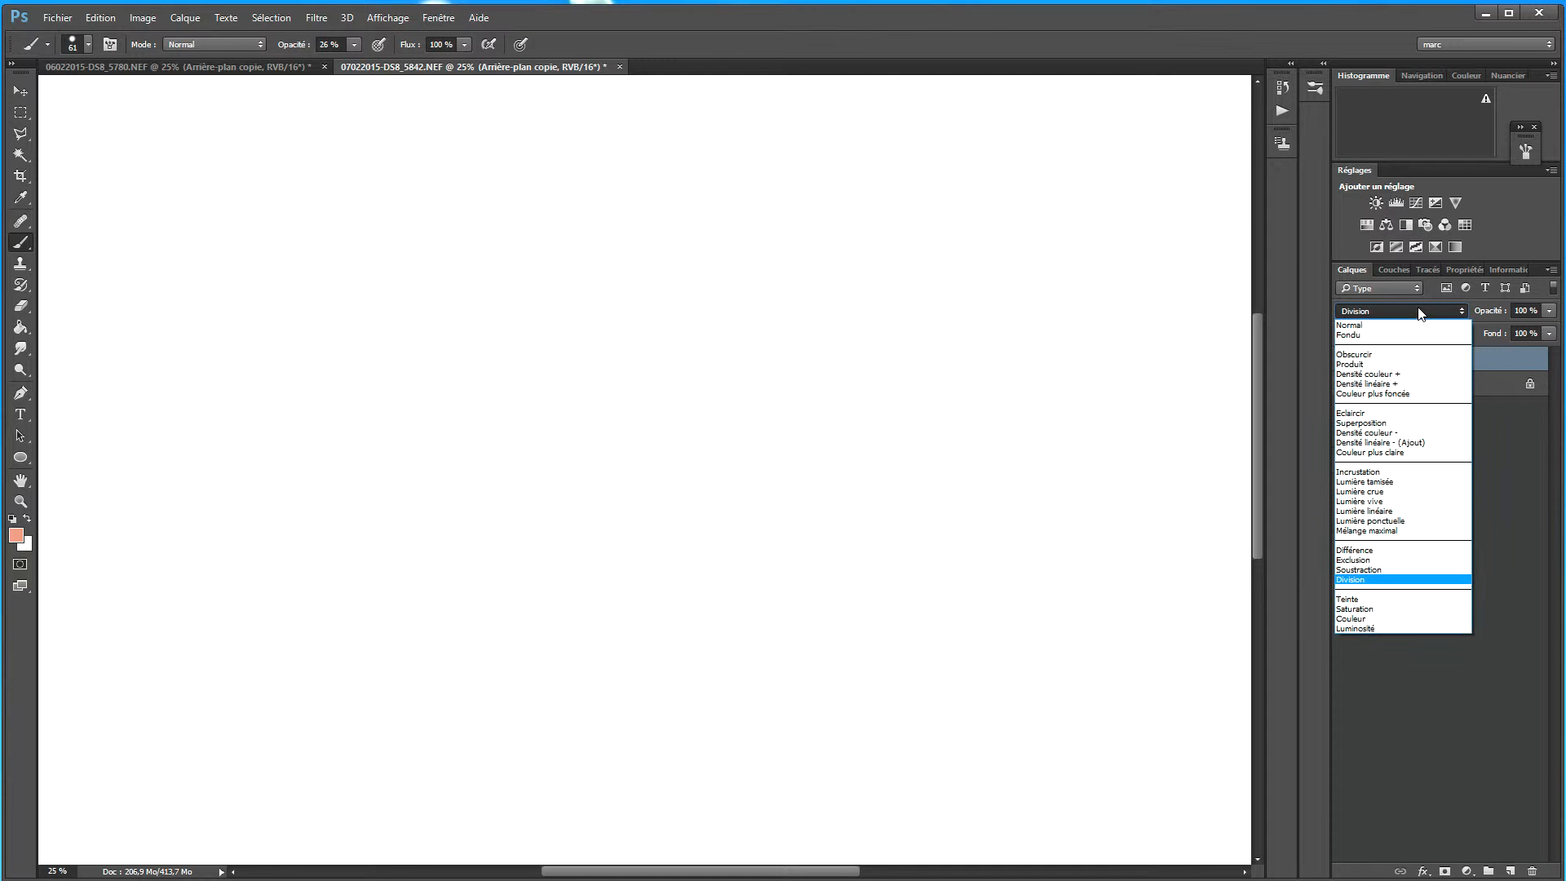
{"action": "left_click", "coordinate": [1370, 561]}
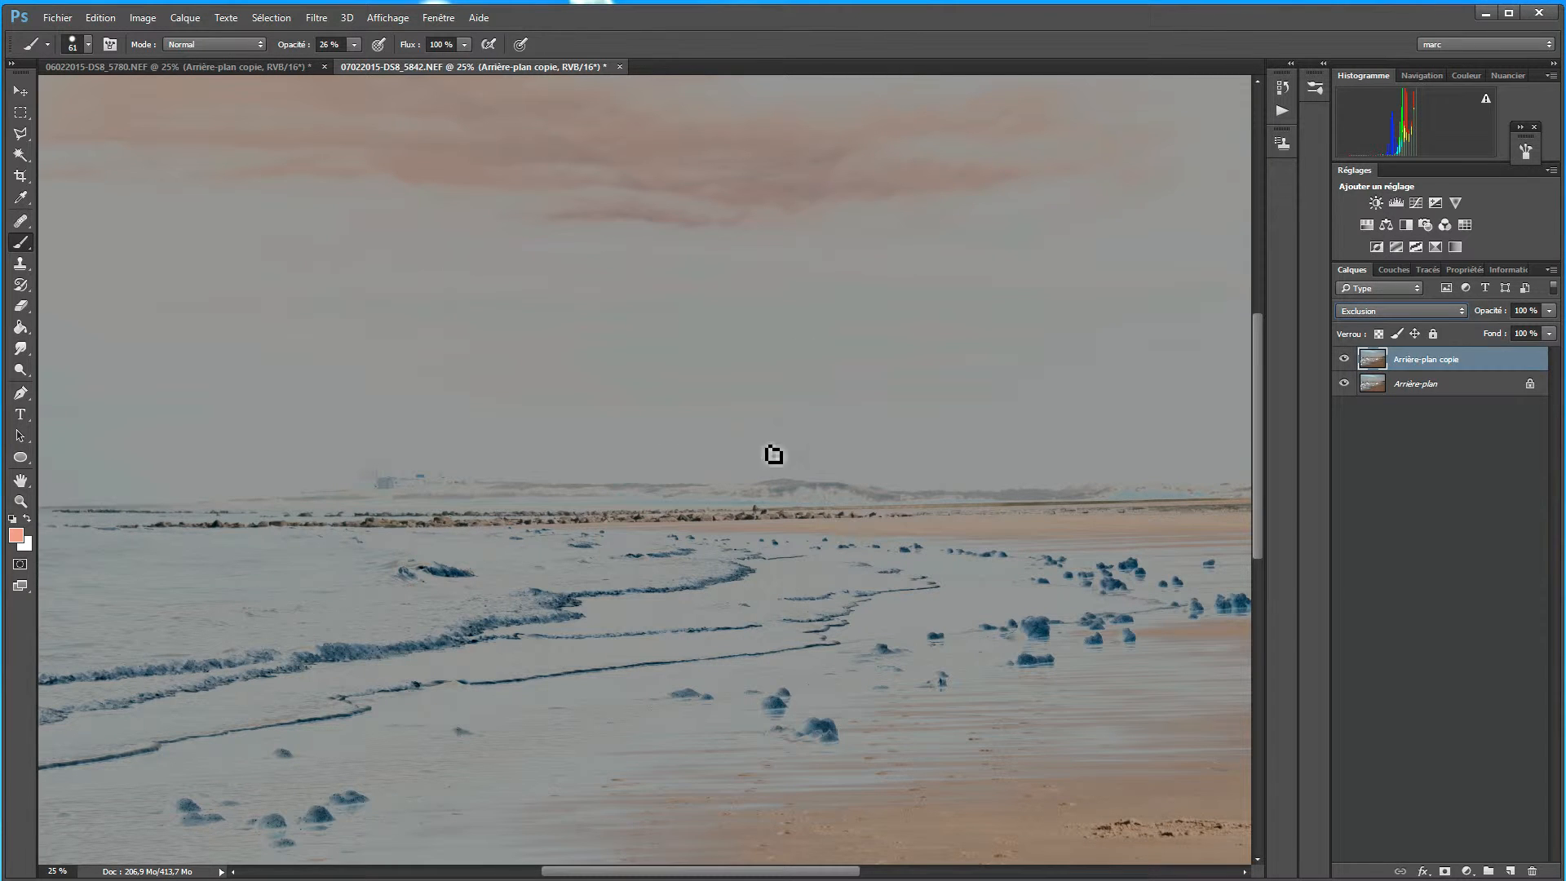
Step: Set the copied layer's blend mode to Saturation and compare the image with that layer shown and hidden
{"action": "left_click", "coordinate": [1412, 314]}
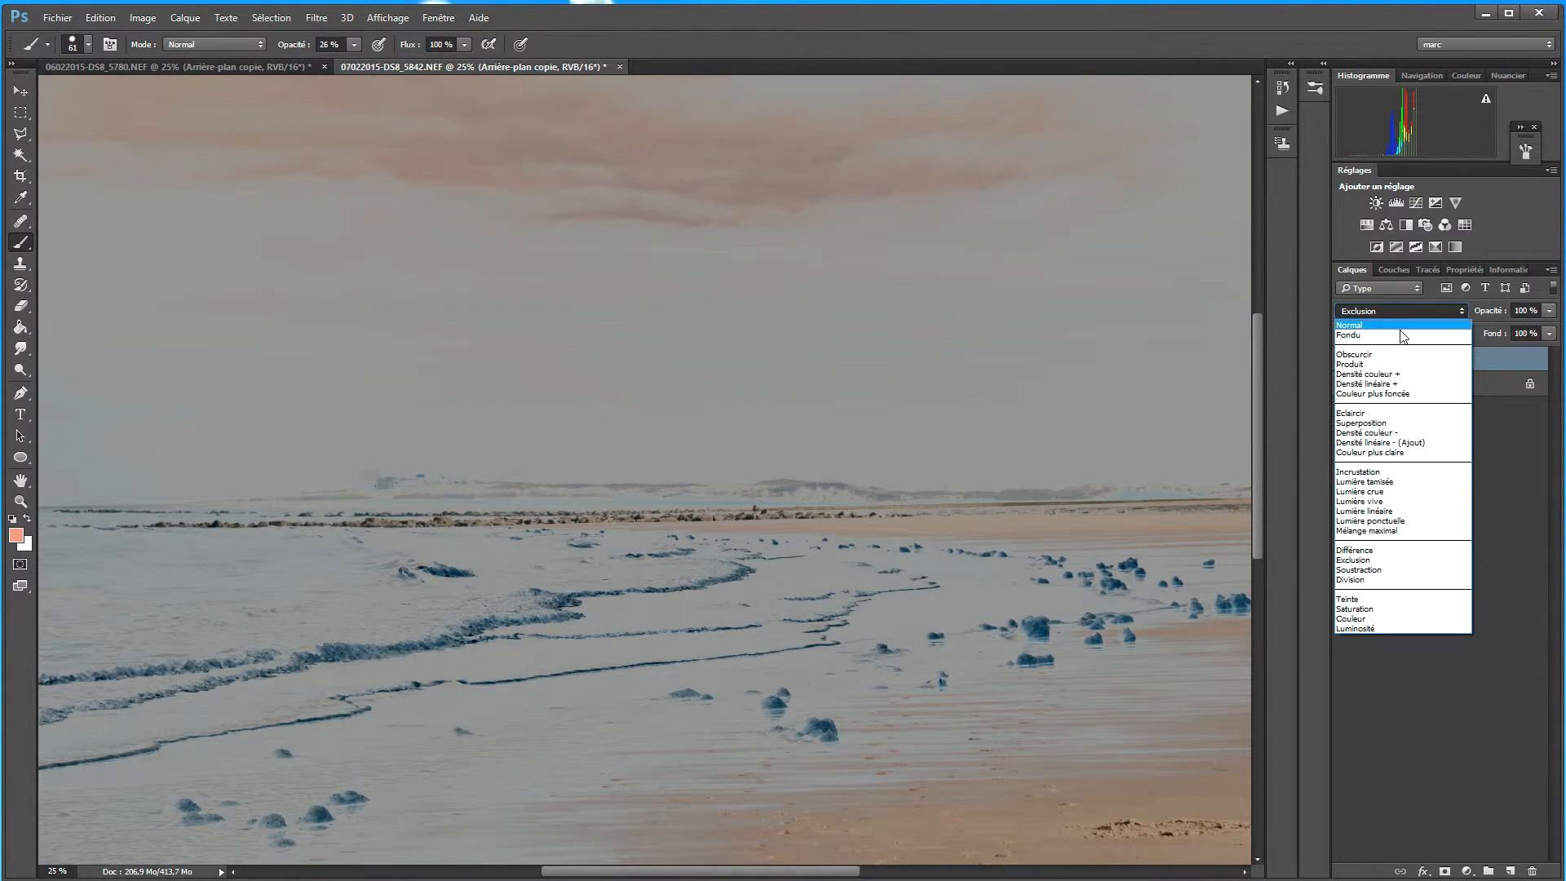
{"action": "left_click", "coordinate": [1402, 609]}
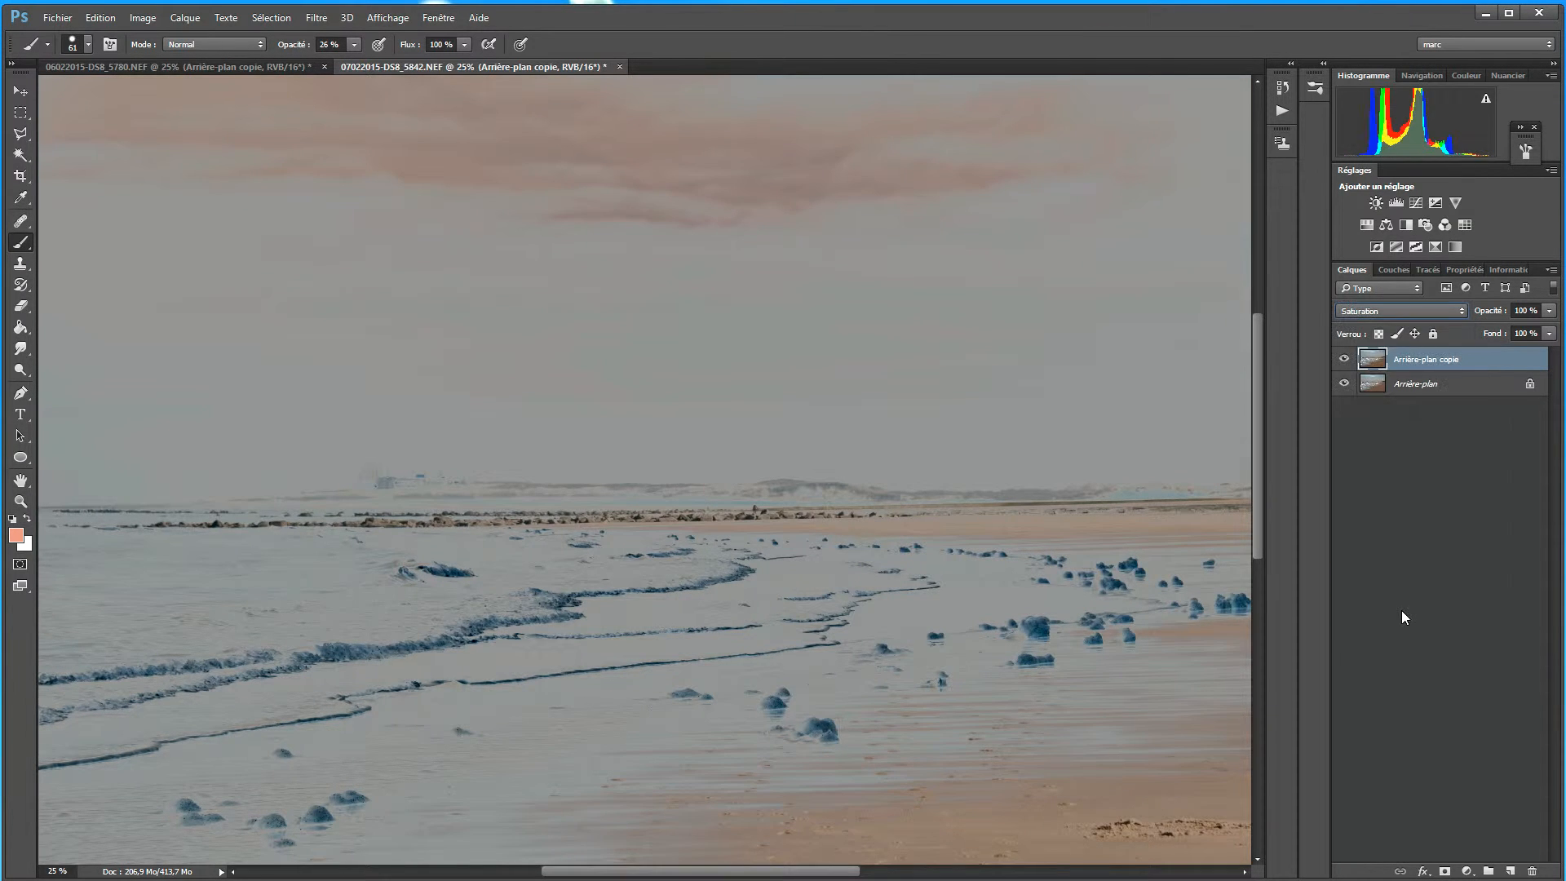
{"action": "left_click", "coordinate": [1344, 359]}
{"action": "left_click", "coordinate": [1344, 360]}
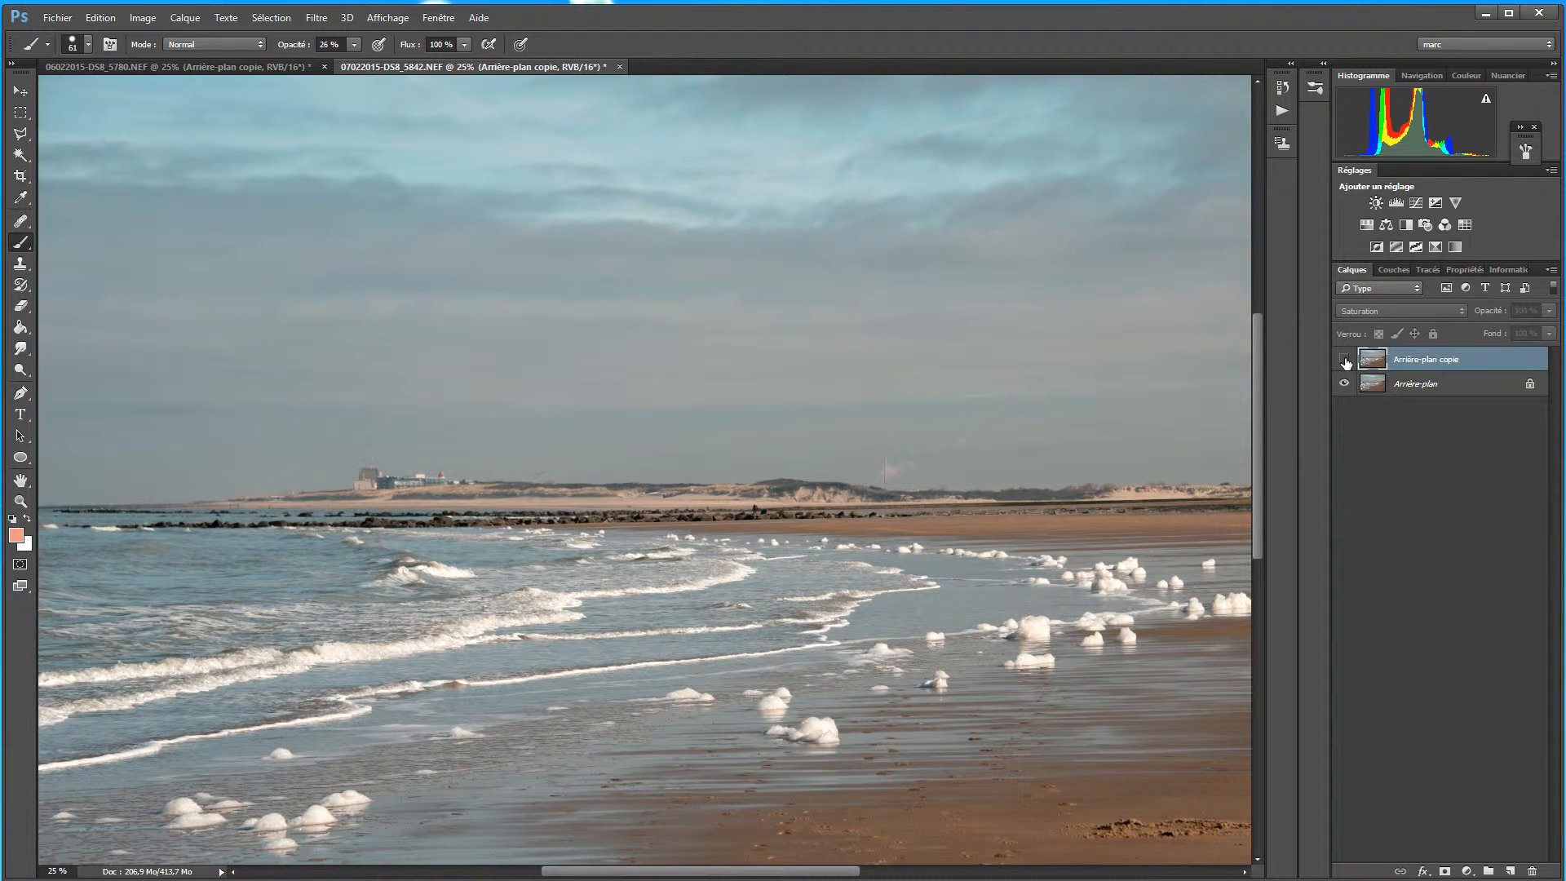
{"action": "left_click", "coordinate": [1344, 360]}
{"action": "left_click", "coordinate": [1344, 359]}
{"action": "left_click", "coordinate": [1344, 359]}
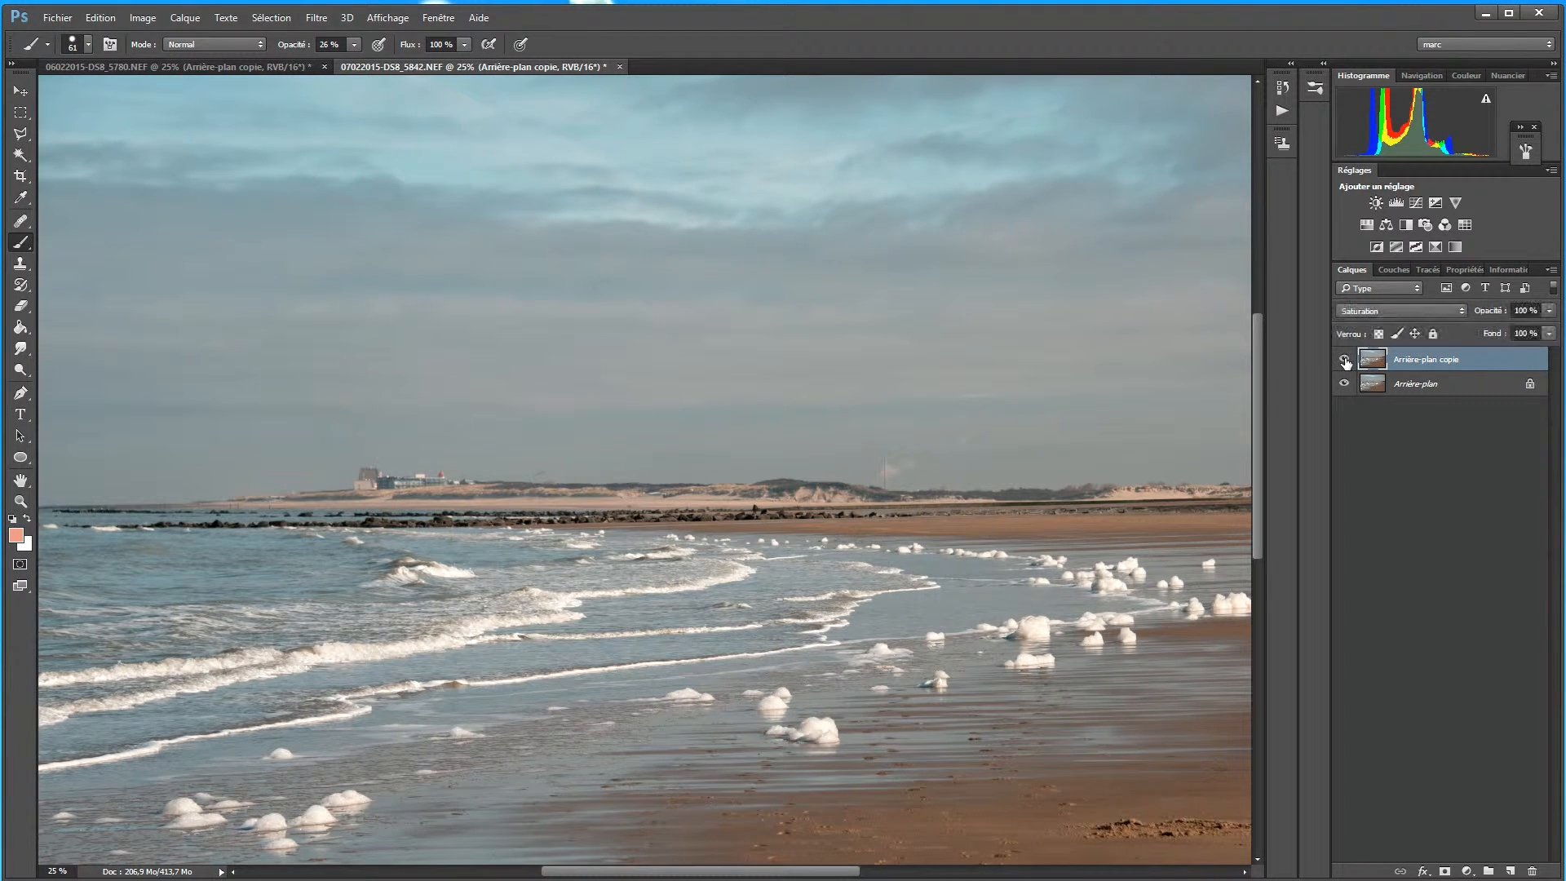
Step: Set the Arrière-plan copie layer's blend mode to Couleur and hide that layer
{"action": "left_click", "coordinate": [1398, 306]}
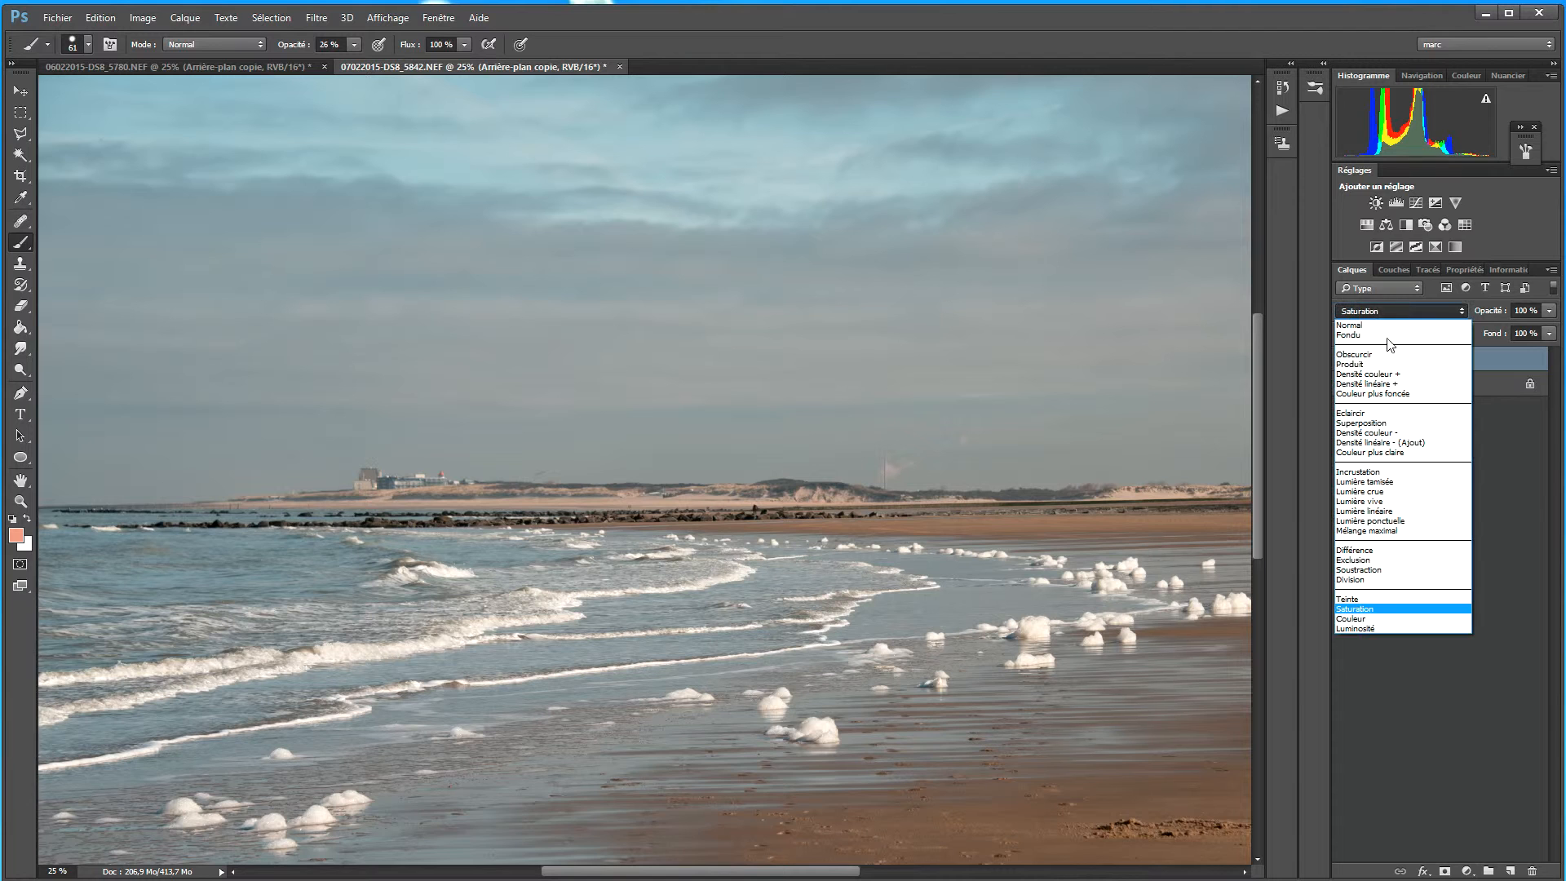
{"action": "left_click", "coordinate": [1397, 626]}
{"action": "left_click", "coordinate": [1344, 359]}
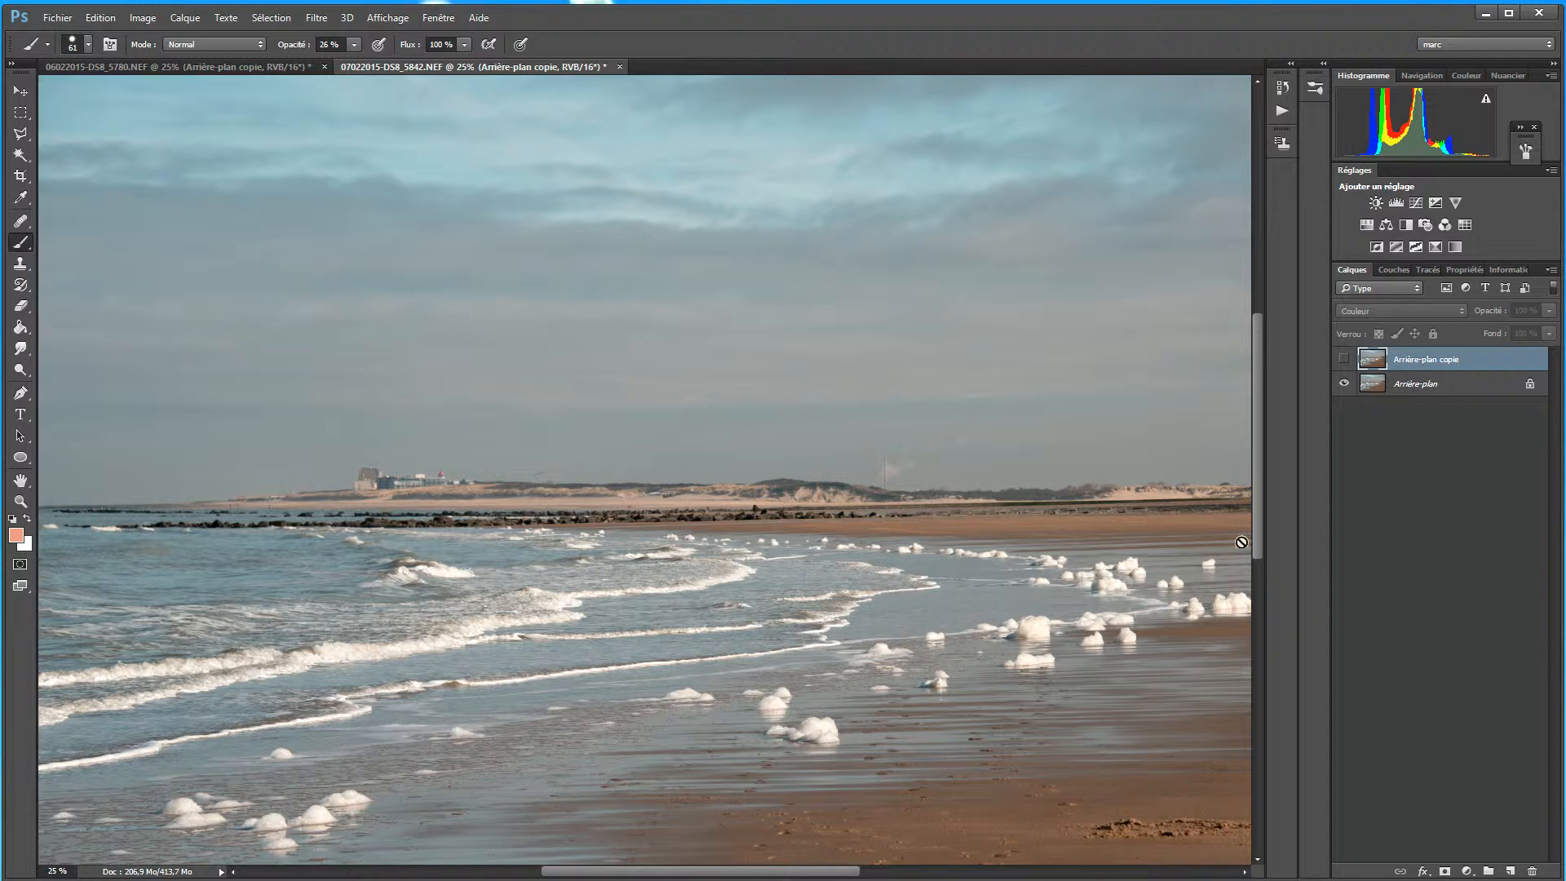
{"action": "left_click", "coordinate": [1490, 872]}
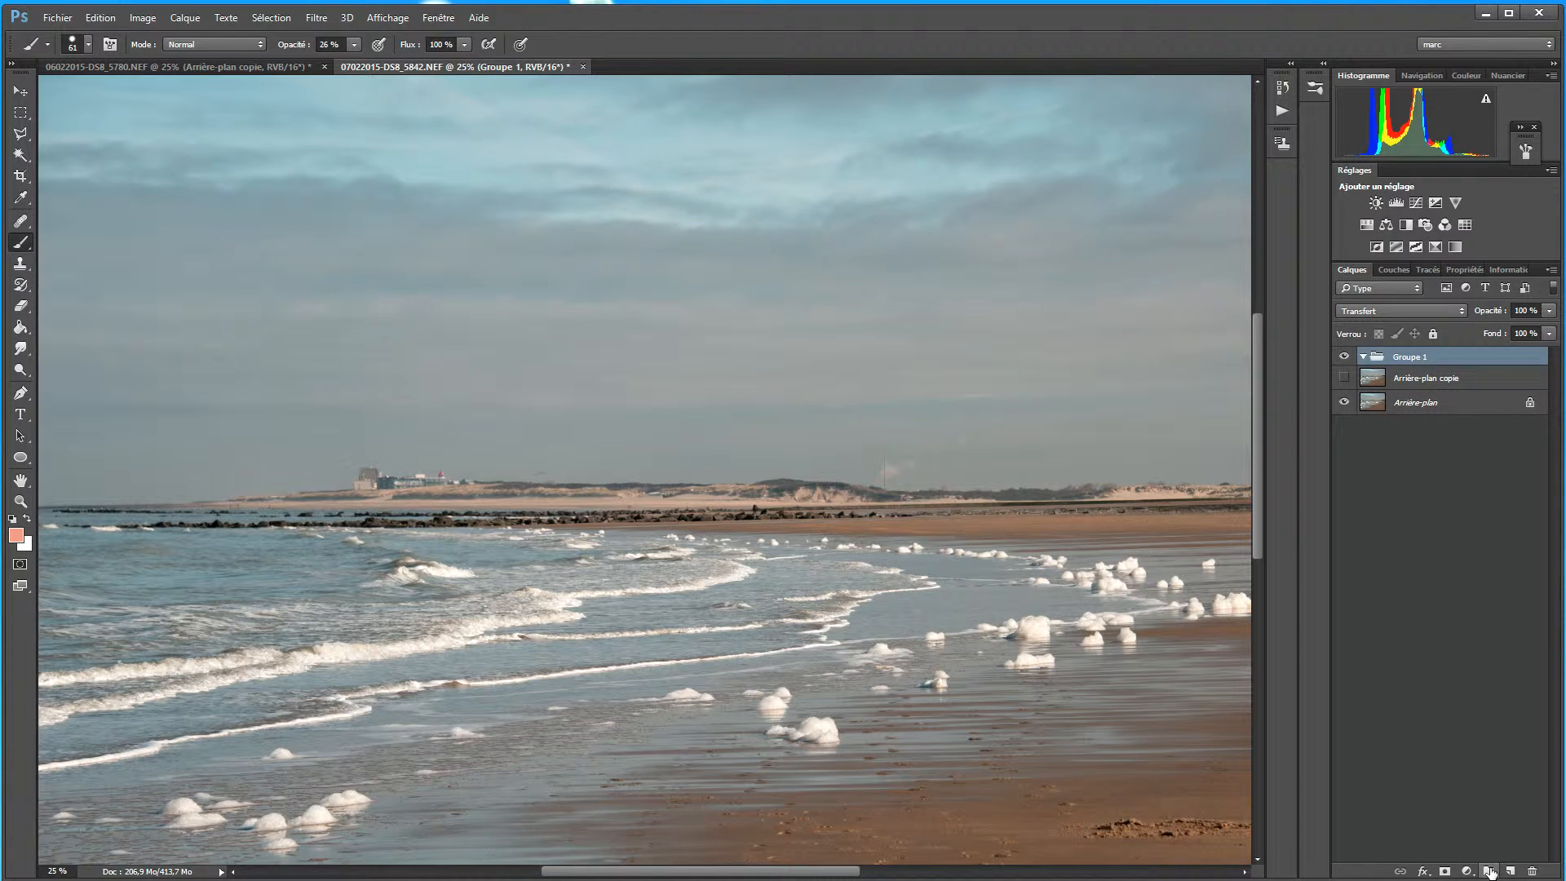
{"action": "left_click", "coordinate": [1509, 872]}
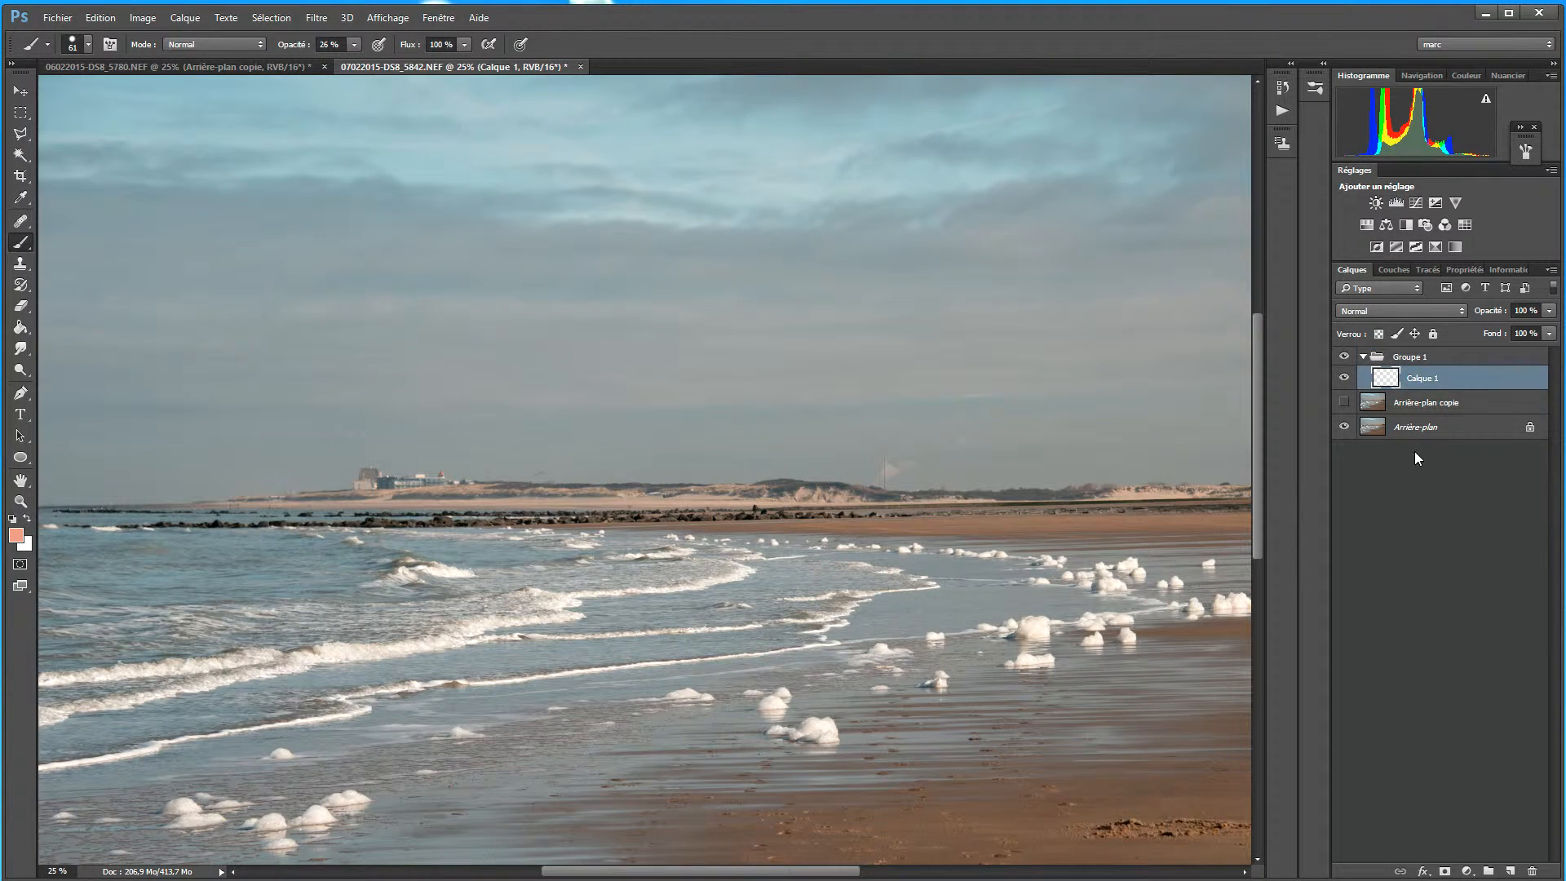
{"action": "left_click_drag", "start_coordinate": [1410, 361], "coordinate": [1531, 871]}
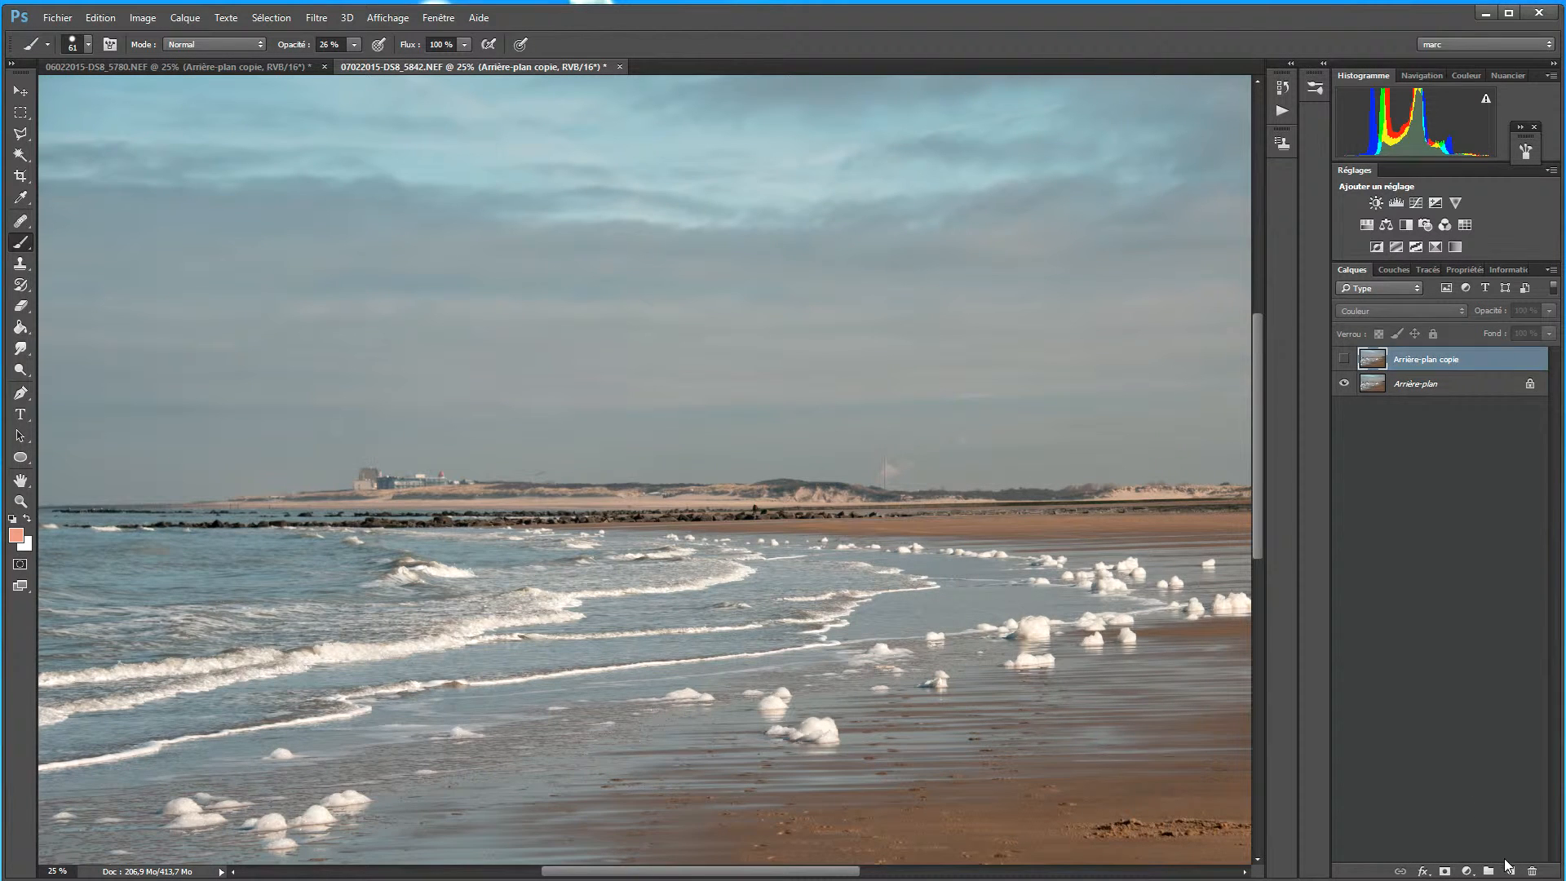
Step: Add a new empty layer above Arrière-plan copie and set the foreground colour to a saturated deep blue with hue 244°
{"action": "left_click", "coordinate": [1509, 870]}
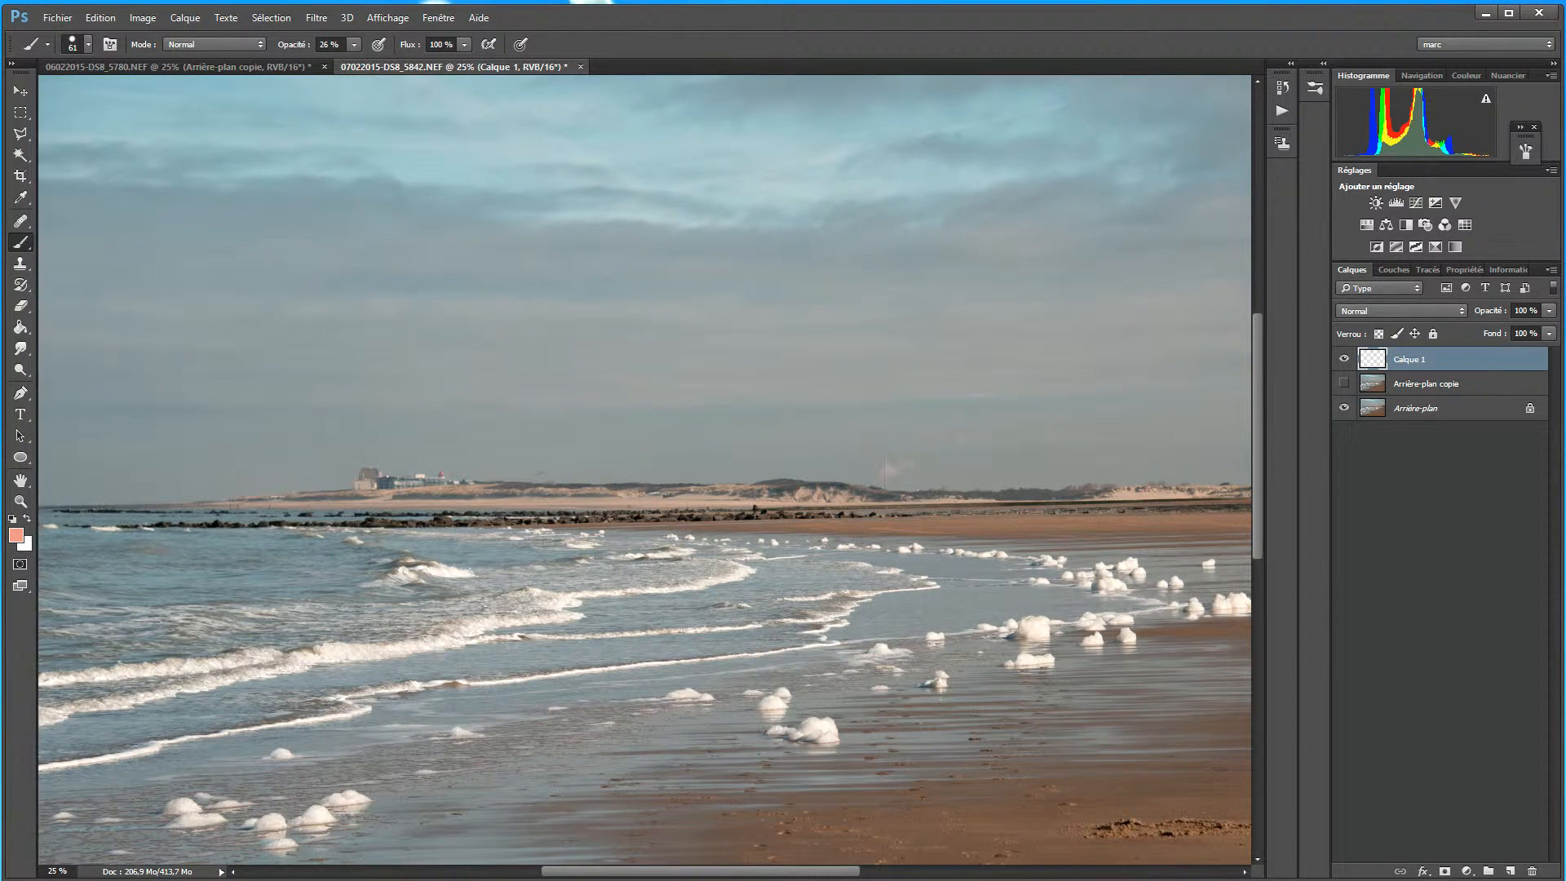
{"action": "left_click", "coordinate": [16, 533]}
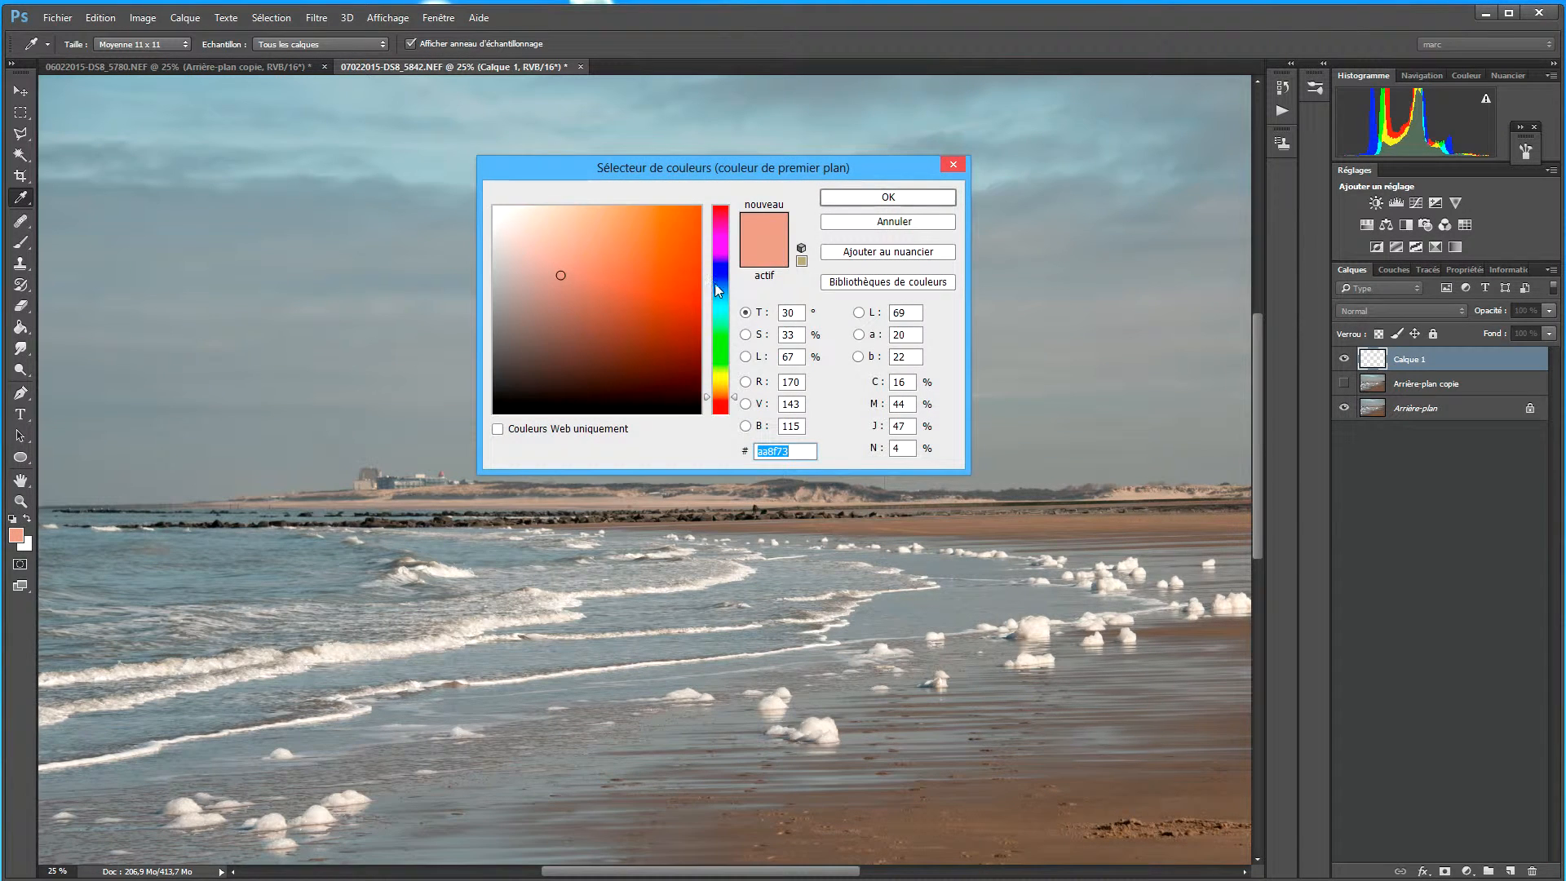
{"action": "left_click", "coordinate": [709, 273]}
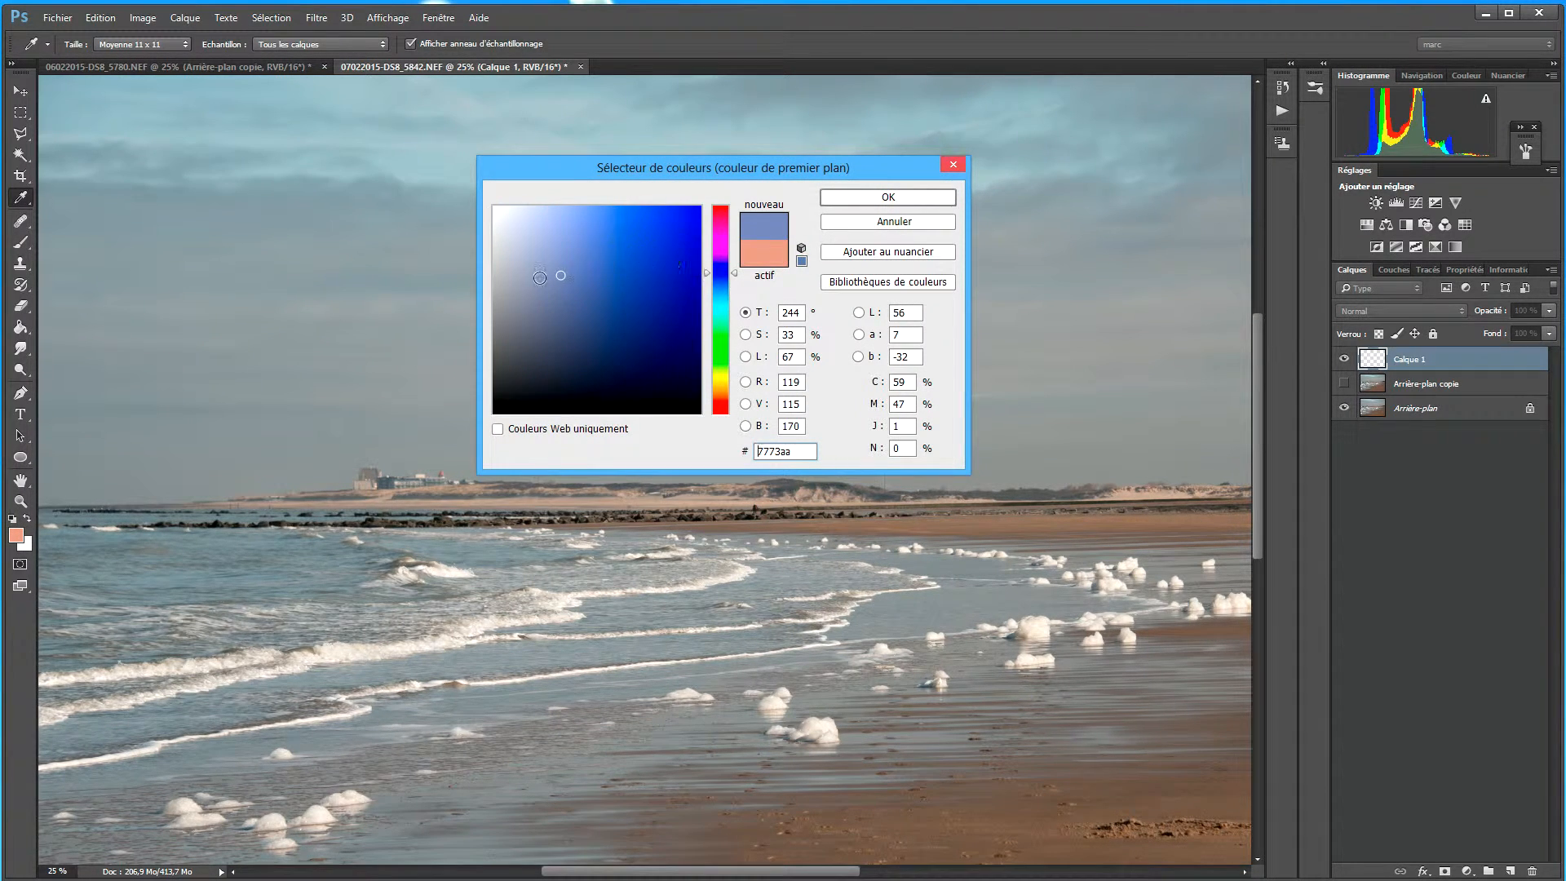
{"action": "left_click", "coordinate": [684, 277]}
{"action": "left_click", "coordinate": [888, 199]}
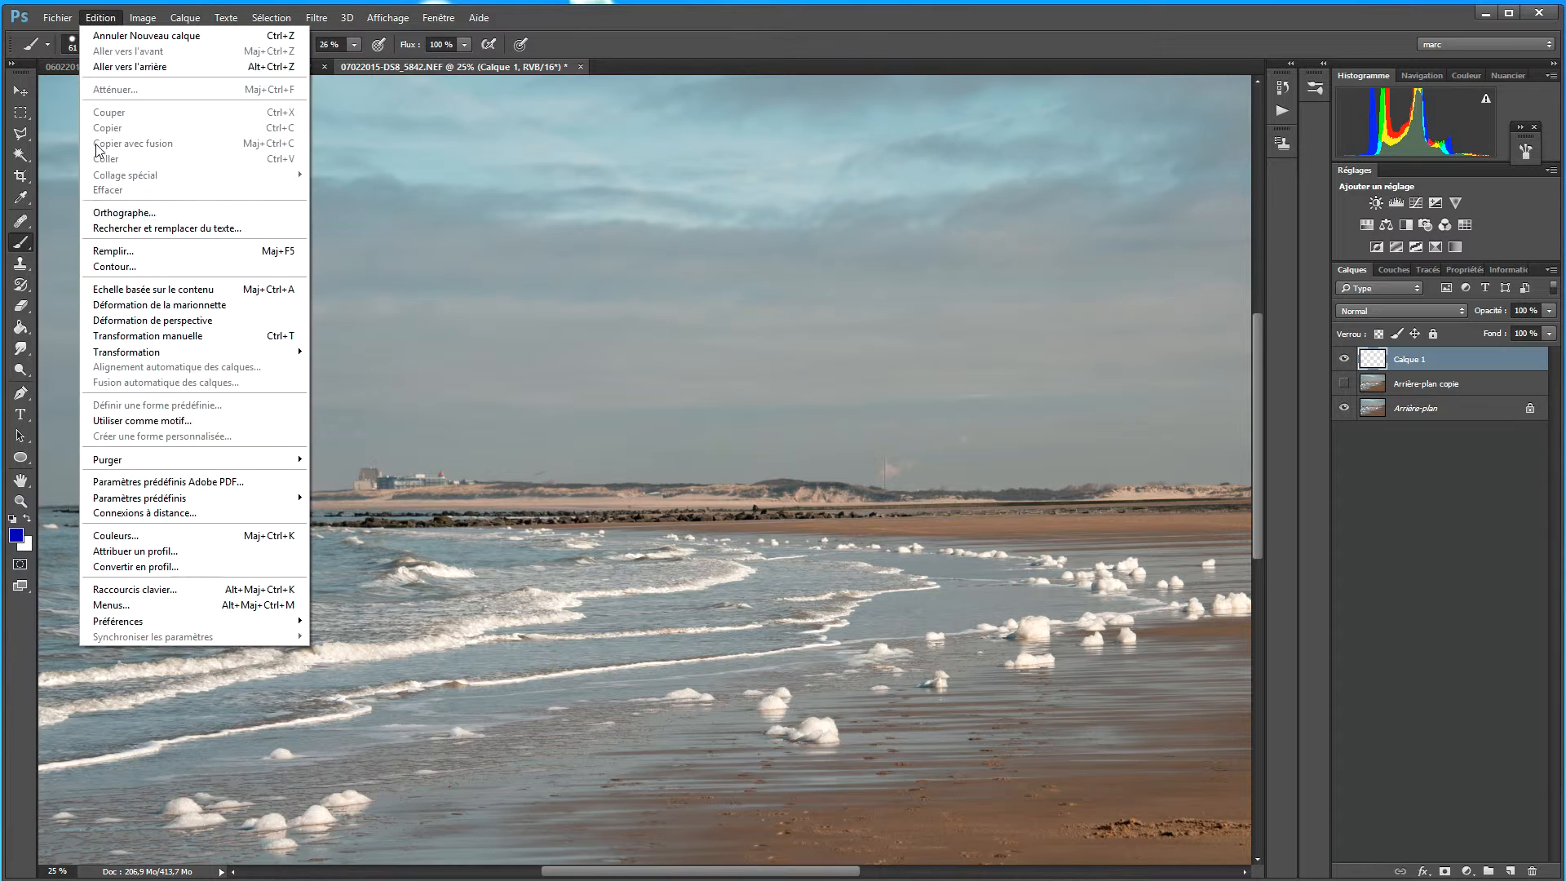
Step: Fill the new layer Calque 1 with the deep blue foreground colour and set its blend mode to Couleur
{"action": "left_click", "coordinate": [114, 250]}
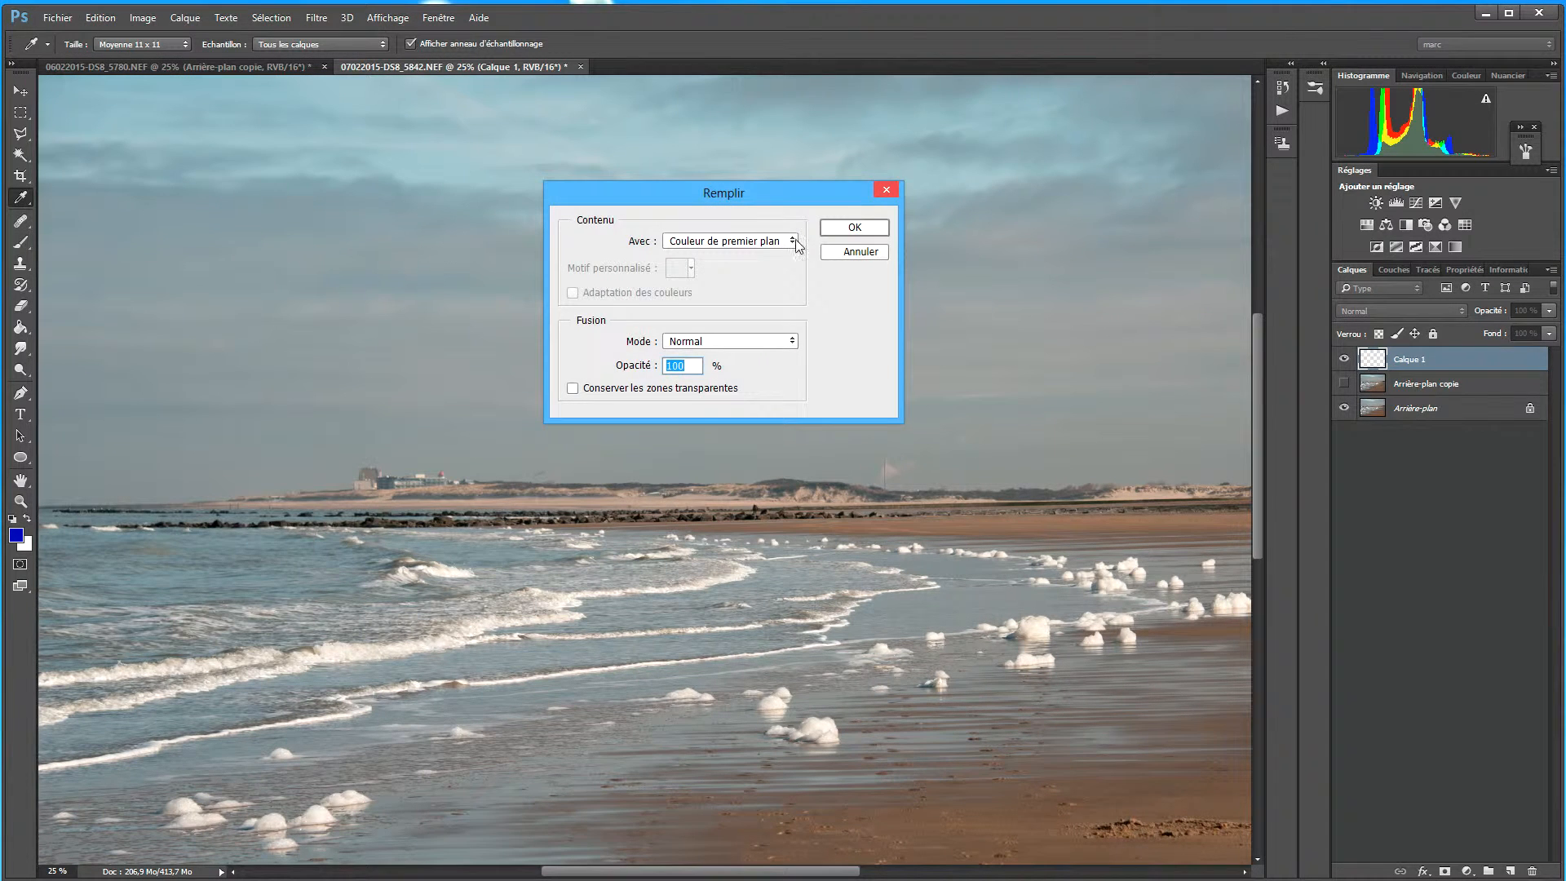
{"action": "left_click", "coordinate": [855, 230]}
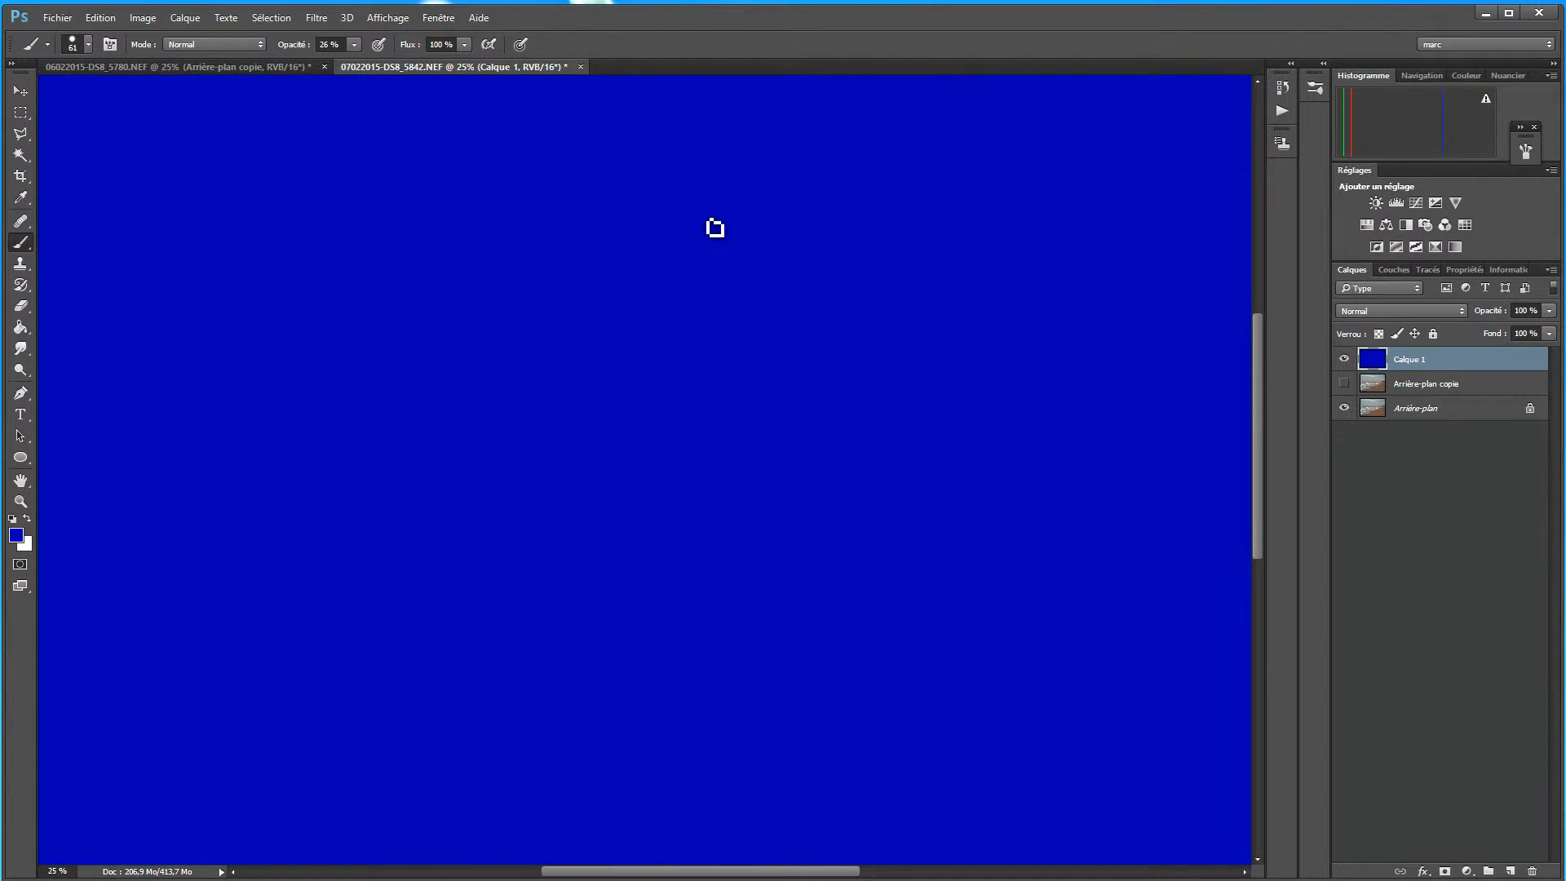
{"action": "left_click", "coordinate": [1444, 311]}
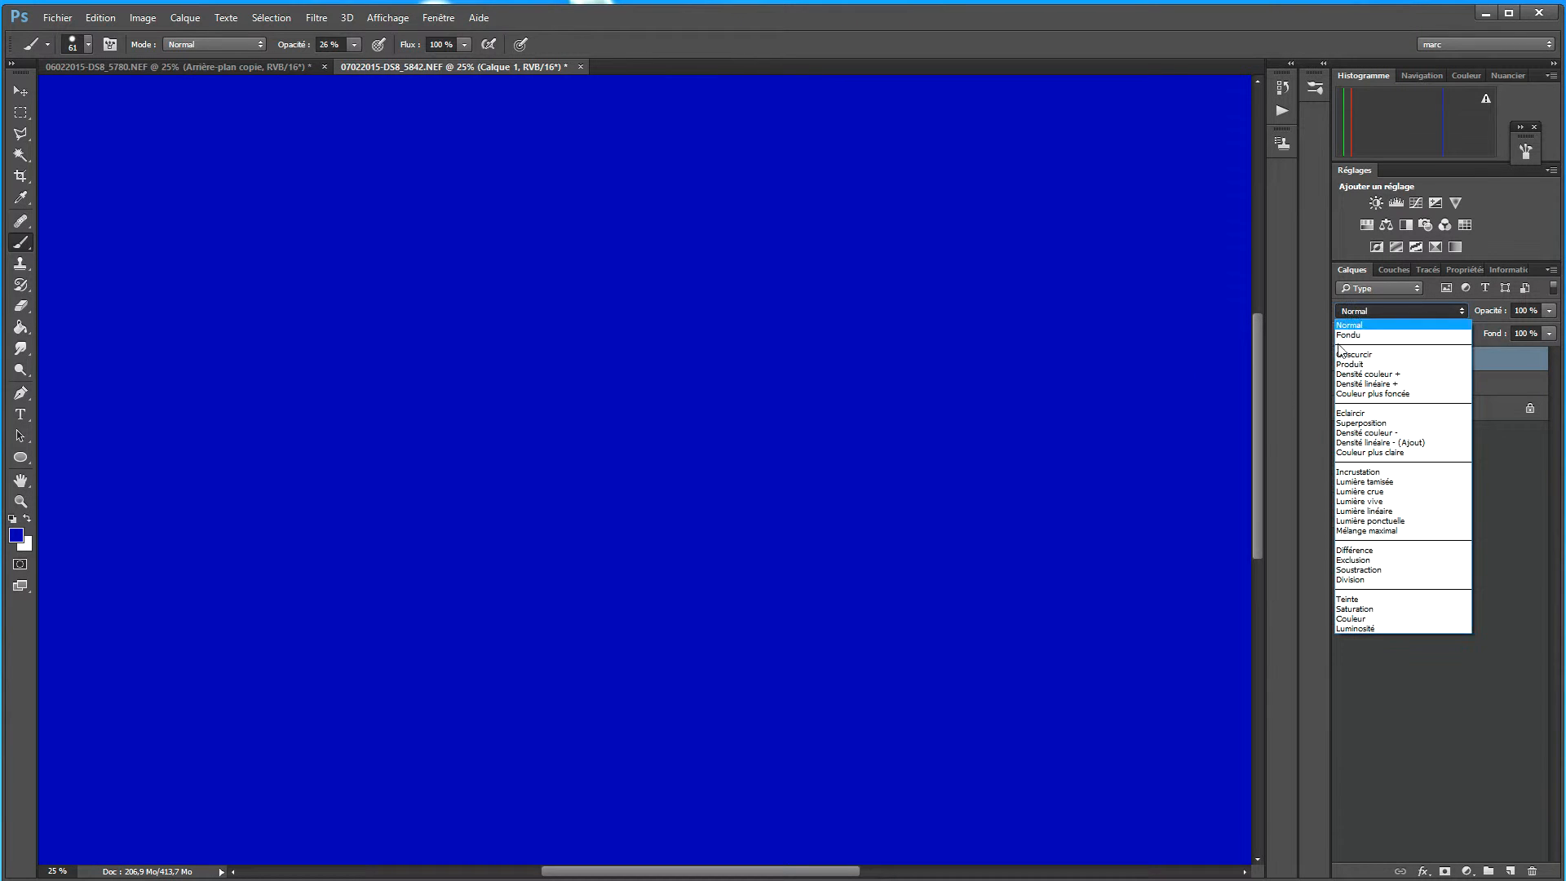
{"action": "left_click", "coordinate": [1379, 619]}
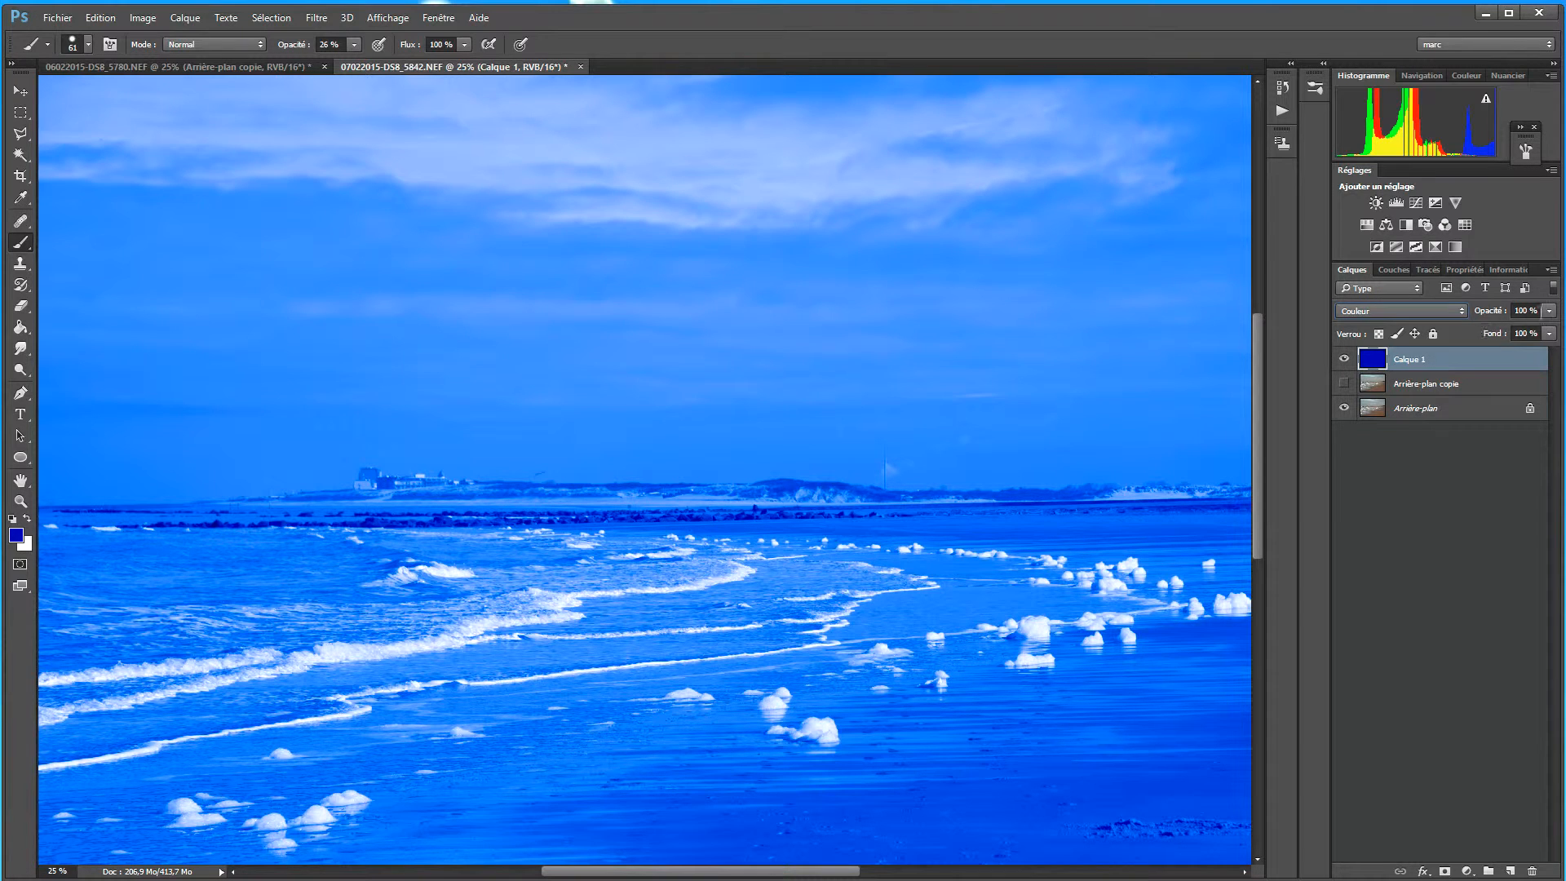
Step: Lower Calque 1's opacity to 36% and add a layer mask to it
{"action": "left_click", "coordinate": [1549, 311]}
{"action": "left_click_drag", "start_coordinate": [1548, 330], "coordinate": [1509, 320]}
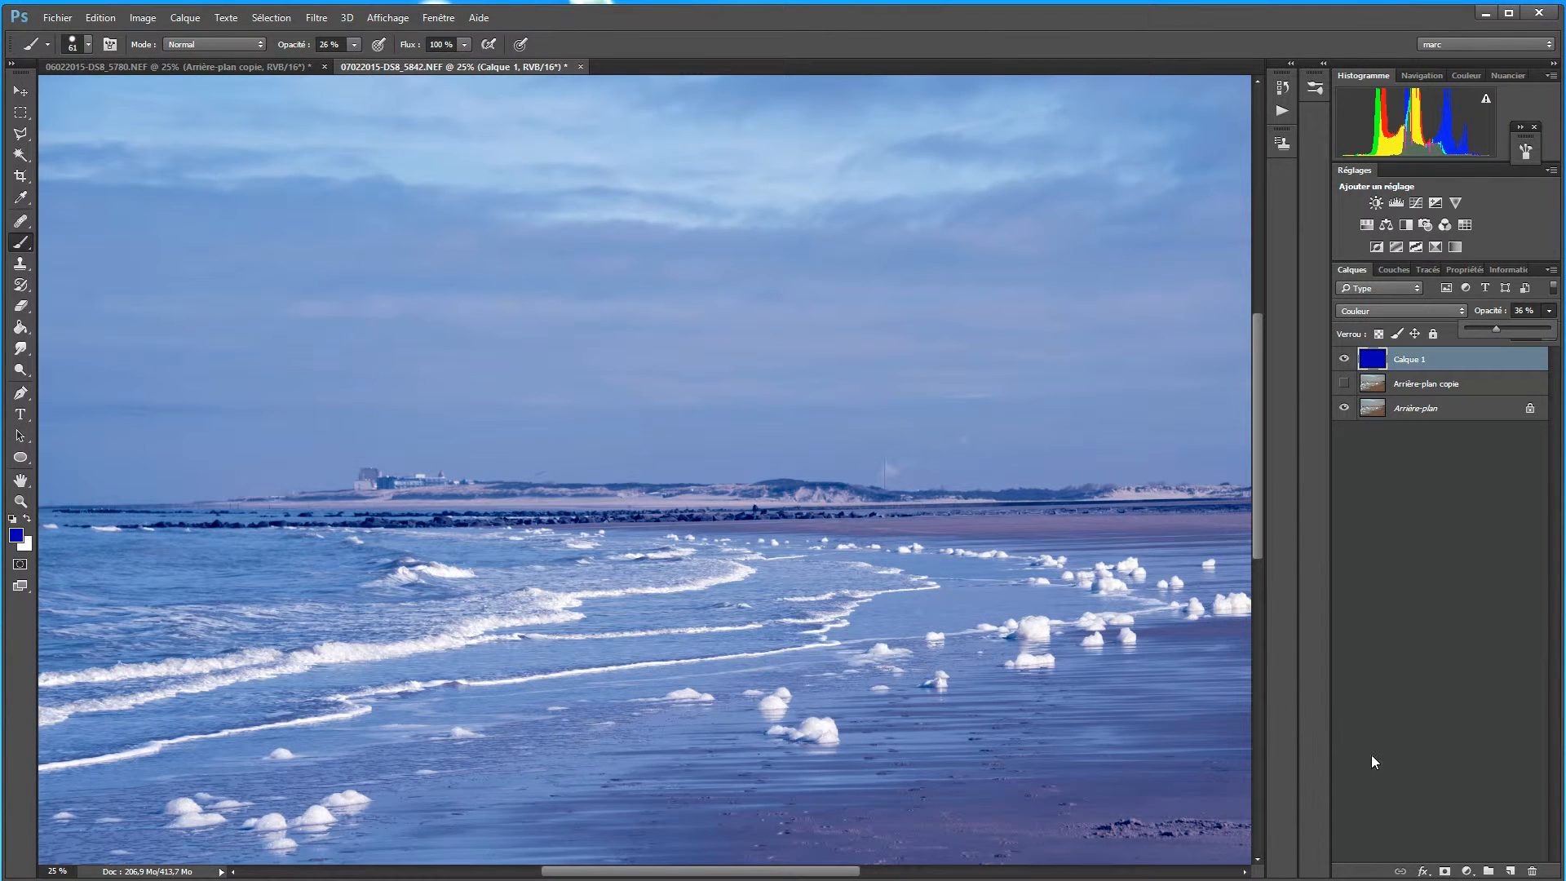
{"action": "left_click", "coordinate": [1444, 870]}
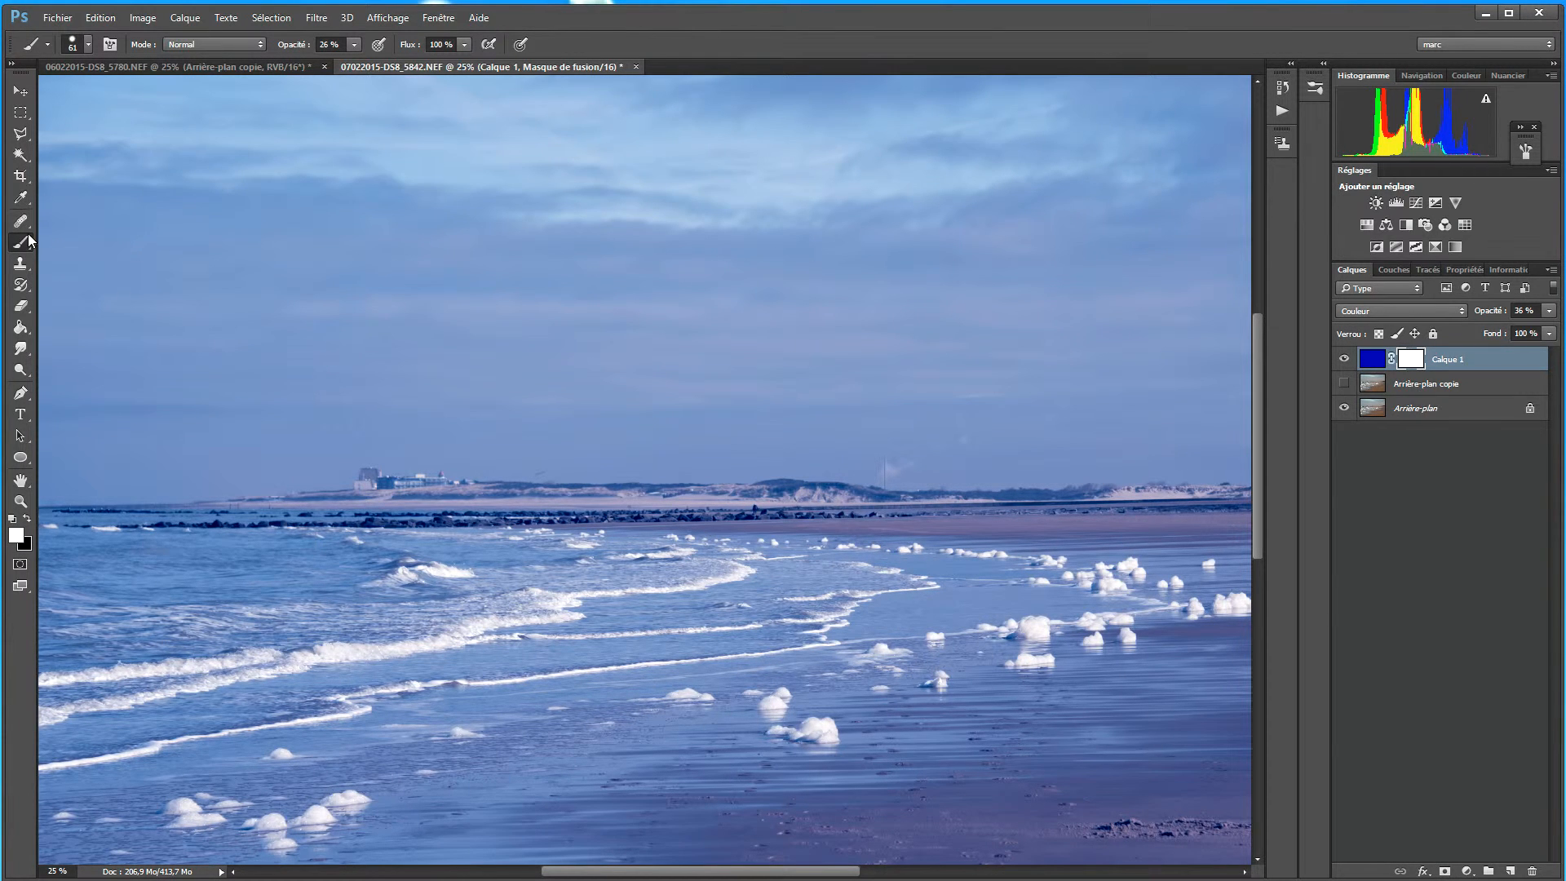
Step: Set up a 677 px brush with black as foreground colour and 100% opacity for painting on the mask
{"action": "left_click_drag", "start_coordinate": [182, 689], "coordinate": [226, 690]}
{"action": "left_click_drag", "start_coordinate": [243, 638], "coordinate": [298, 597]}
{"action": "left_click", "coordinate": [28, 519]}
{"action": "left_click_drag", "start_coordinate": [973, 742], "coordinate": [982, 734]}
{"action": "left_click", "coordinate": [355, 45]}
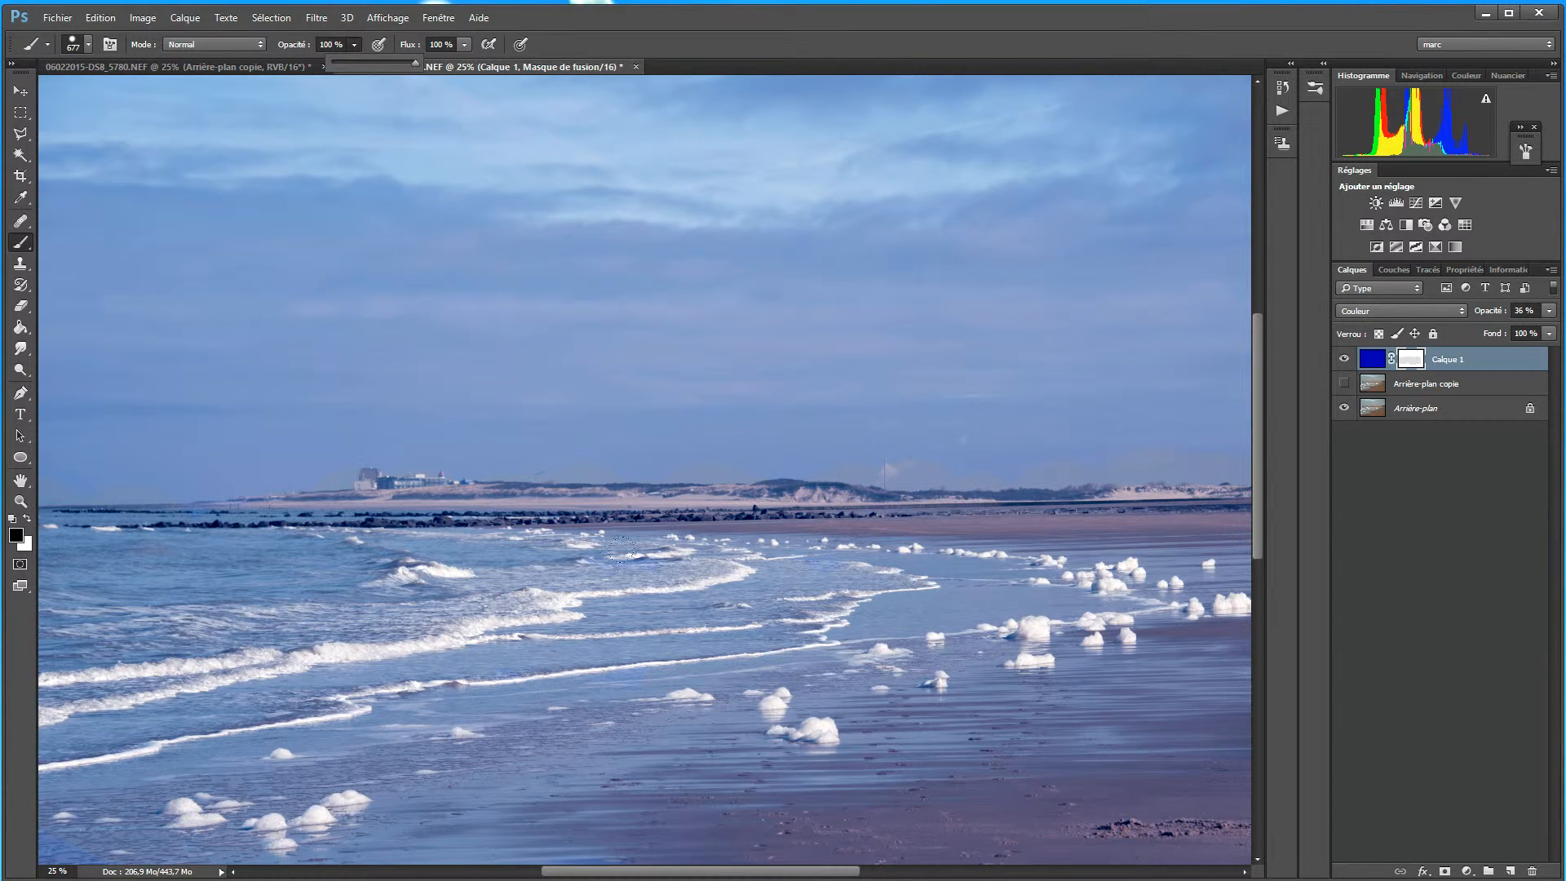
Step: Paint black on Calque 1's mask over the sea, the wet sand and the shoreline up to the horizon
{"action": "left_click_drag", "start_coordinate": [1209, 814], "coordinate": [759, 803]}
{"action": "left_click_drag", "start_coordinate": [122, 776], "coordinate": [905, 848]}
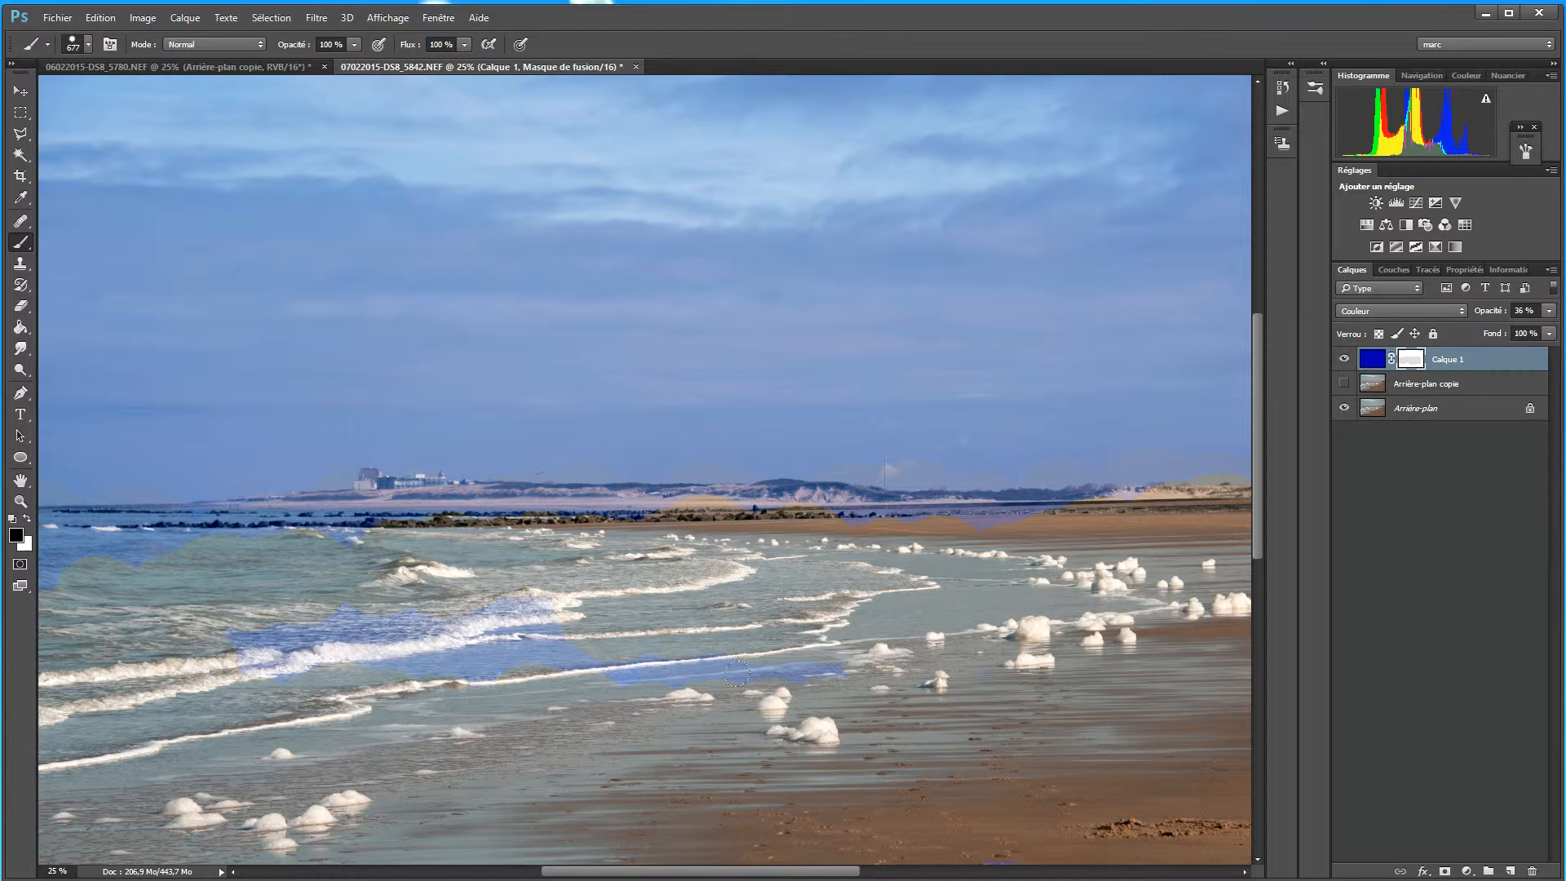
{"action": "mouse_move", "coordinate": [49, 528]}
{"action": "left_mouse_down"}
{"action": "mouse_move", "coordinate": [126, 519]}
{"action": "mouse_move", "coordinate": [53, 511]}
{"action": "left_mouse_up"}
{"action": "mouse_move", "coordinate": [251, 512]}
{"action": "left_mouse_down"}
{"action": "mouse_move", "coordinate": [481, 495]}
{"action": "mouse_move", "coordinate": [694, 508]}
{"action": "left_mouse_up"}
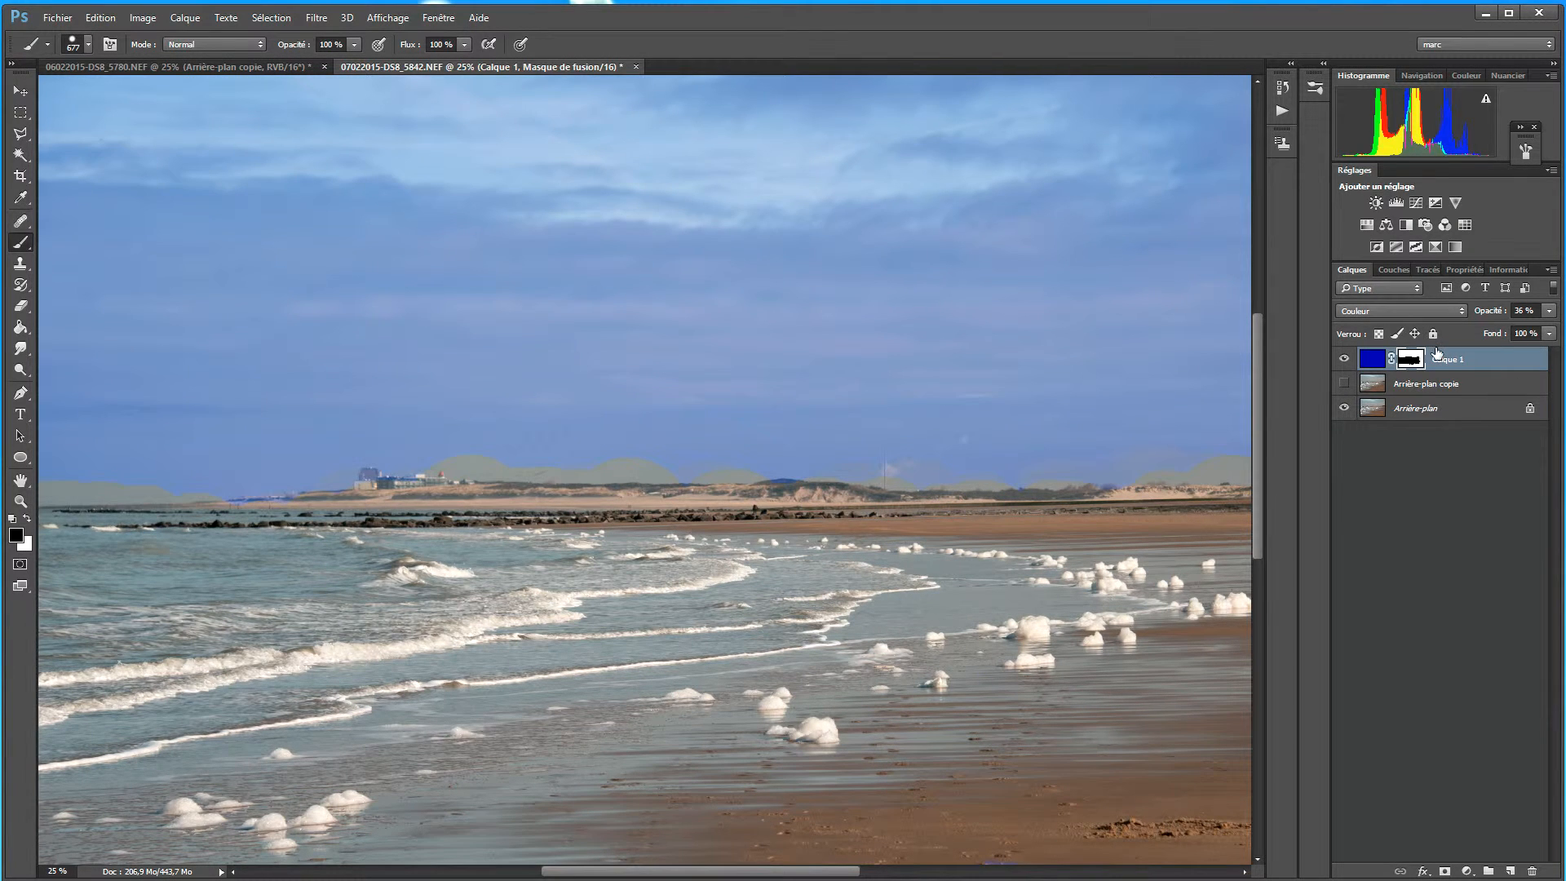
Step: Paint black on the mask over the rest of the beach, along its lower edge and right side, so only the sky stays tinted
{"action": "key", "text": "ctrl+minus"}
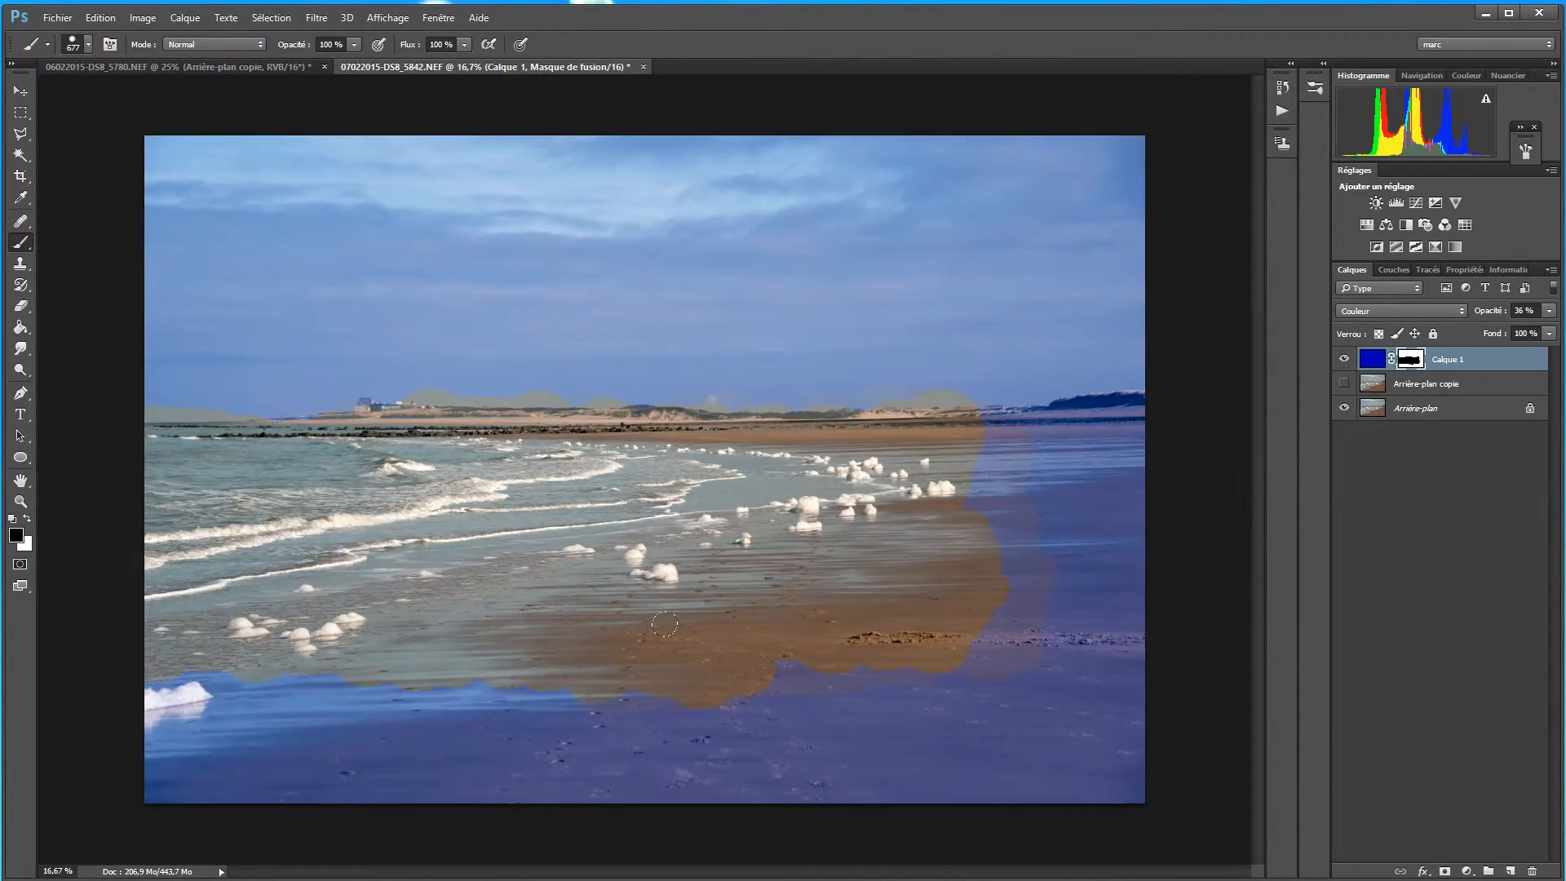
{"action": "mouse_move", "coordinate": [143, 650]}
{"action": "left_mouse_down"}
{"action": "mouse_move", "coordinate": [340, 657]}
{"action": "mouse_move", "coordinate": [278, 696]}
{"action": "mouse_move", "coordinate": [88, 724]}
{"action": "mouse_move", "coordinate": [321, 755]}
{"action": "mouse_move", "coordinate": [257, 764]}
{"action": "mouse_move", "coordinate": [460, 731]}
{"action": "mouse_move", "coordinate": [1094, 742]}
{"action": "mouse_move", "coordinate": [340, 751]}
{"action": "left_mouse_up"}
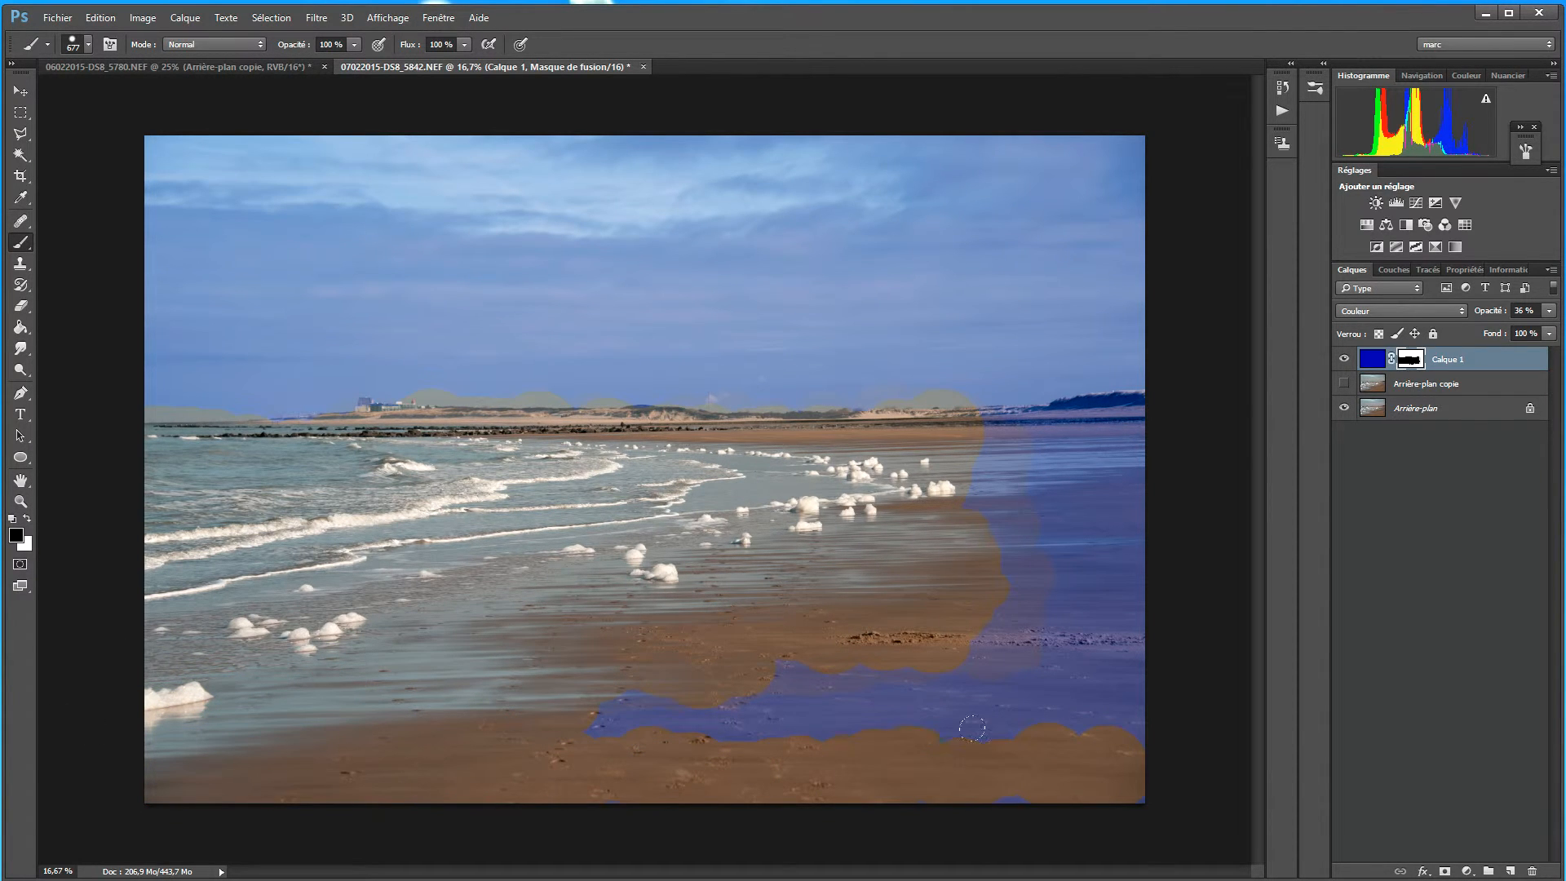
{"action": "left_click_drag", "start_coordinate": [987, 687], "coordinate": [678, 649]}
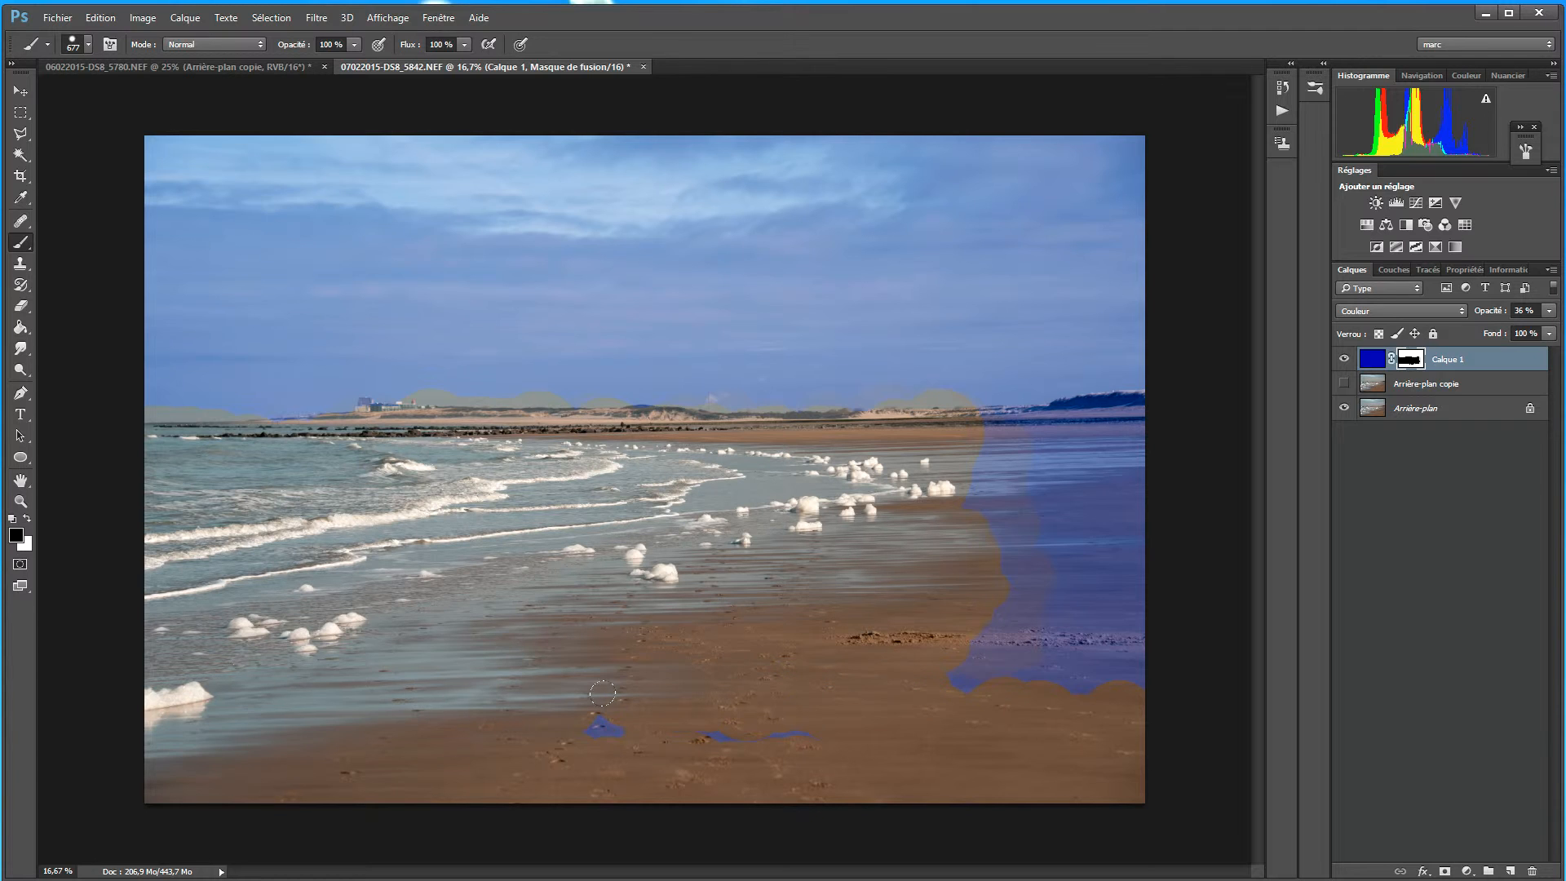
{"action": "left_click_drag", "start_coordinate": [947, 591], "coordinate": [807, 644]}
{"action": "left_click_drag", "start_coordinate": [1019, 563], "coordinate": [1088, 493]}
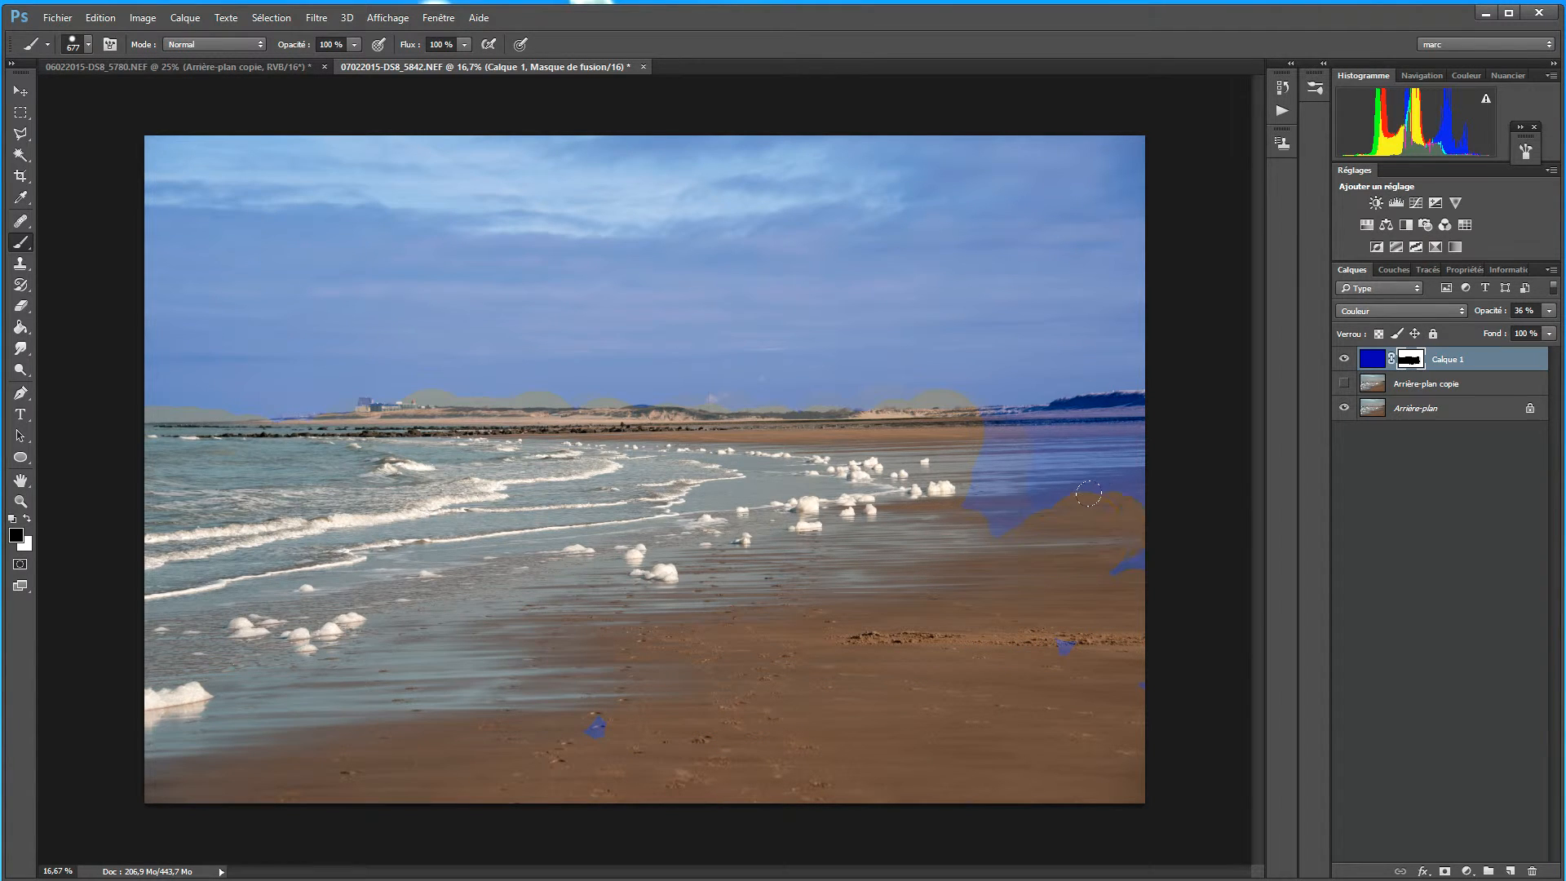
{"action": "mouse_move", "coordinate": [1021, 429]}
{"action": "left_mouse_down"}
{"action": "mouse_move", "coordinate": [1073, 421]}
{"action": "mouse_move", "coordinate": [957, 417]}
{"action": "mouse_move", "coordinate": [1124, 403]}
{"action": "mouse_move", "coordinate": [1052, 590]}
{"action": "left_mouse_up"}
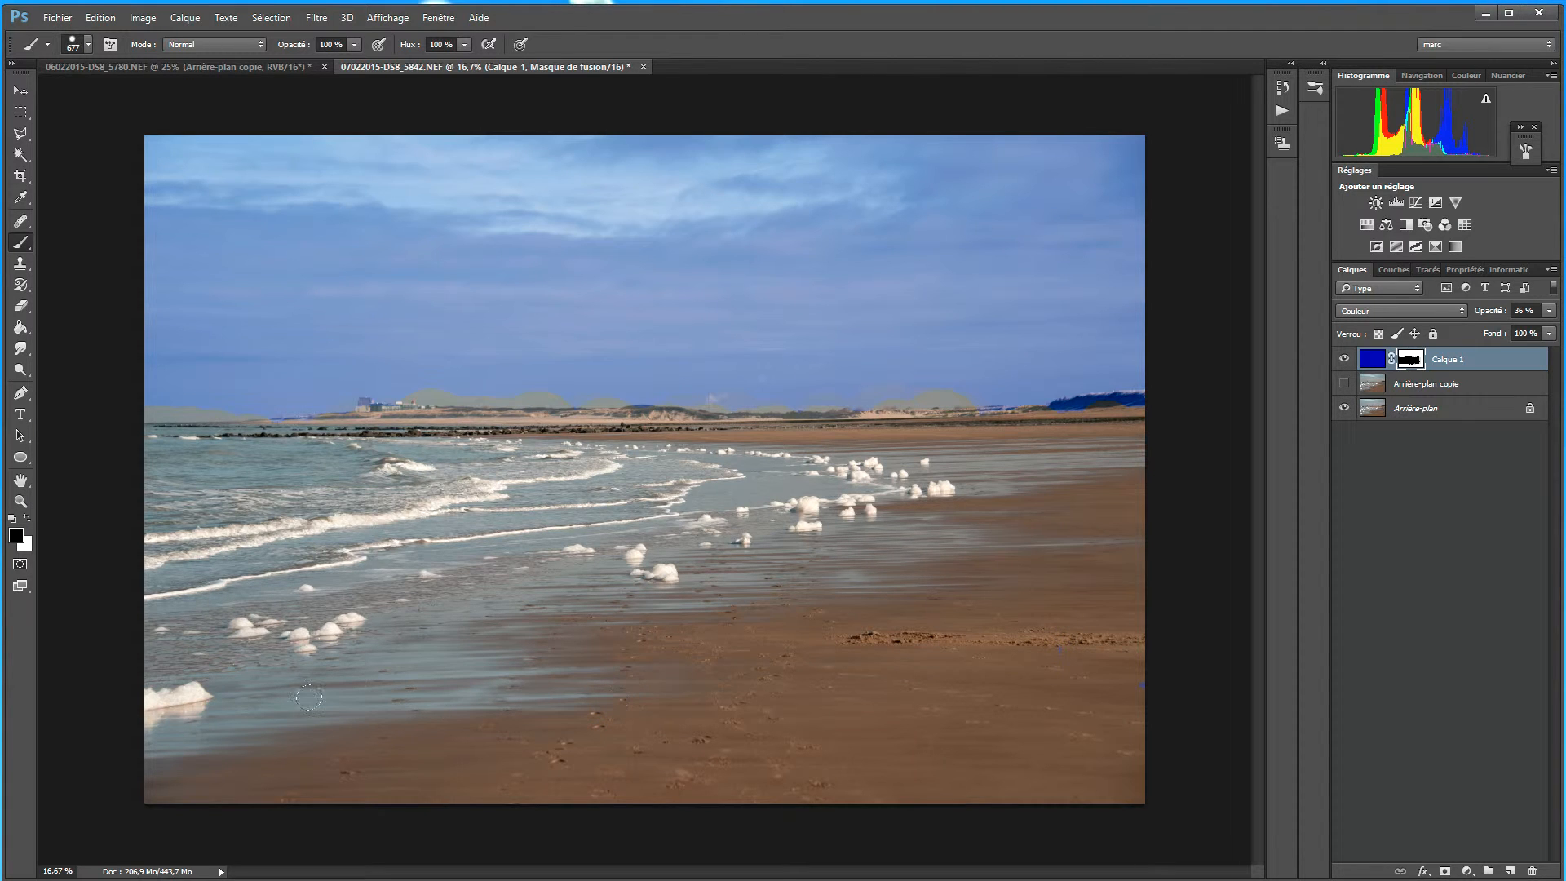
{"action": "left_click_drag", "start_coordinate": [379, 527], "coordinate": [710, 628]}
Step: Change Calque 1's blend mode to Saturation
{"action": "left_click", "coordinate": [1427, 311]}
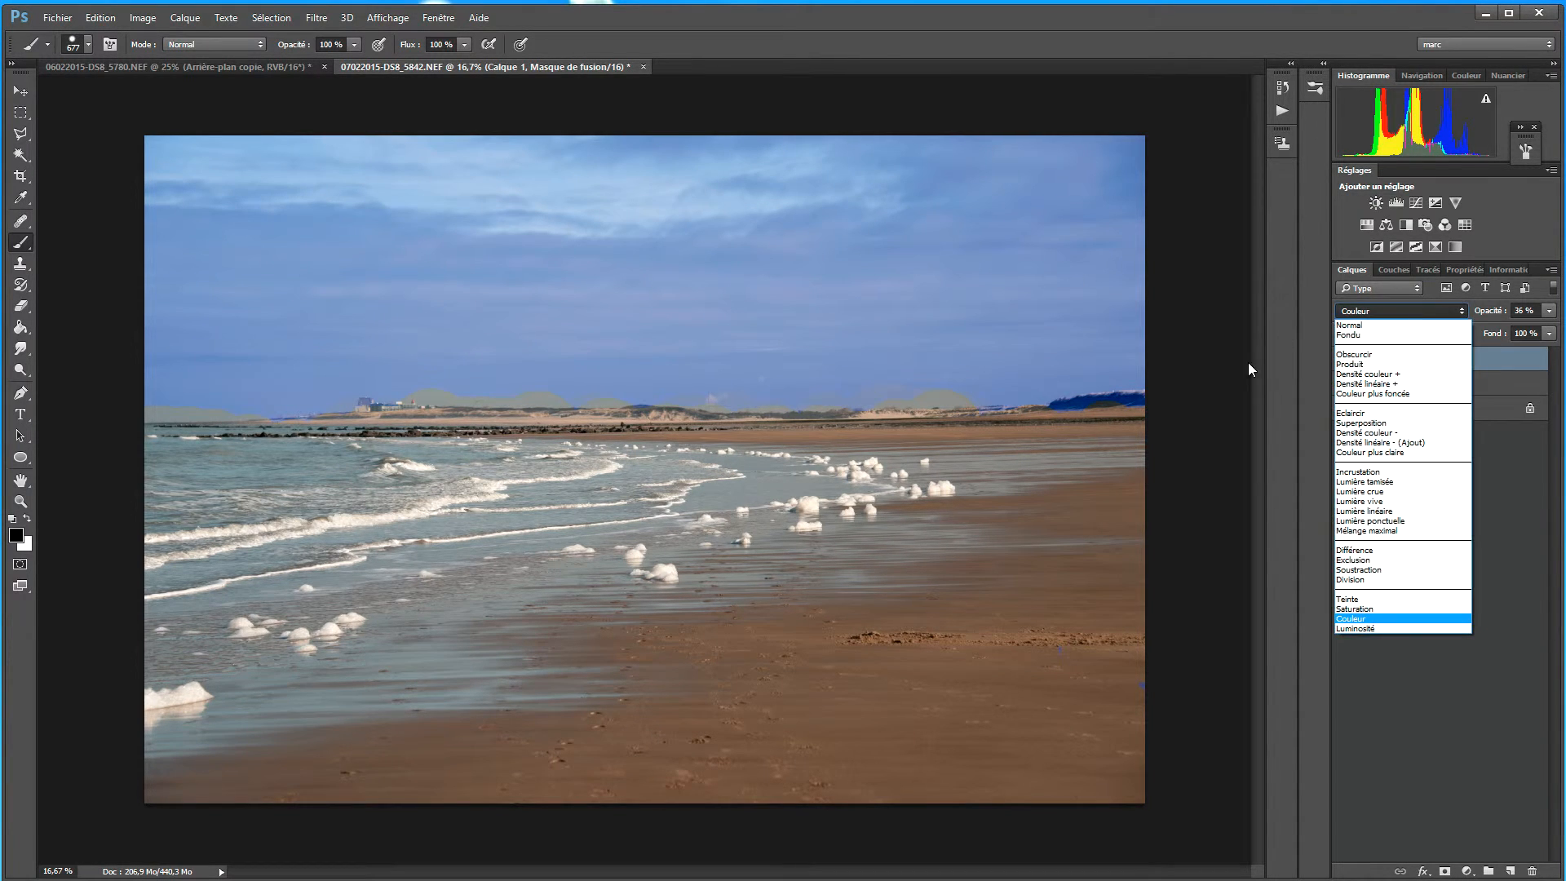
{"action": "left_click", "coordinate": [1400, 609]}
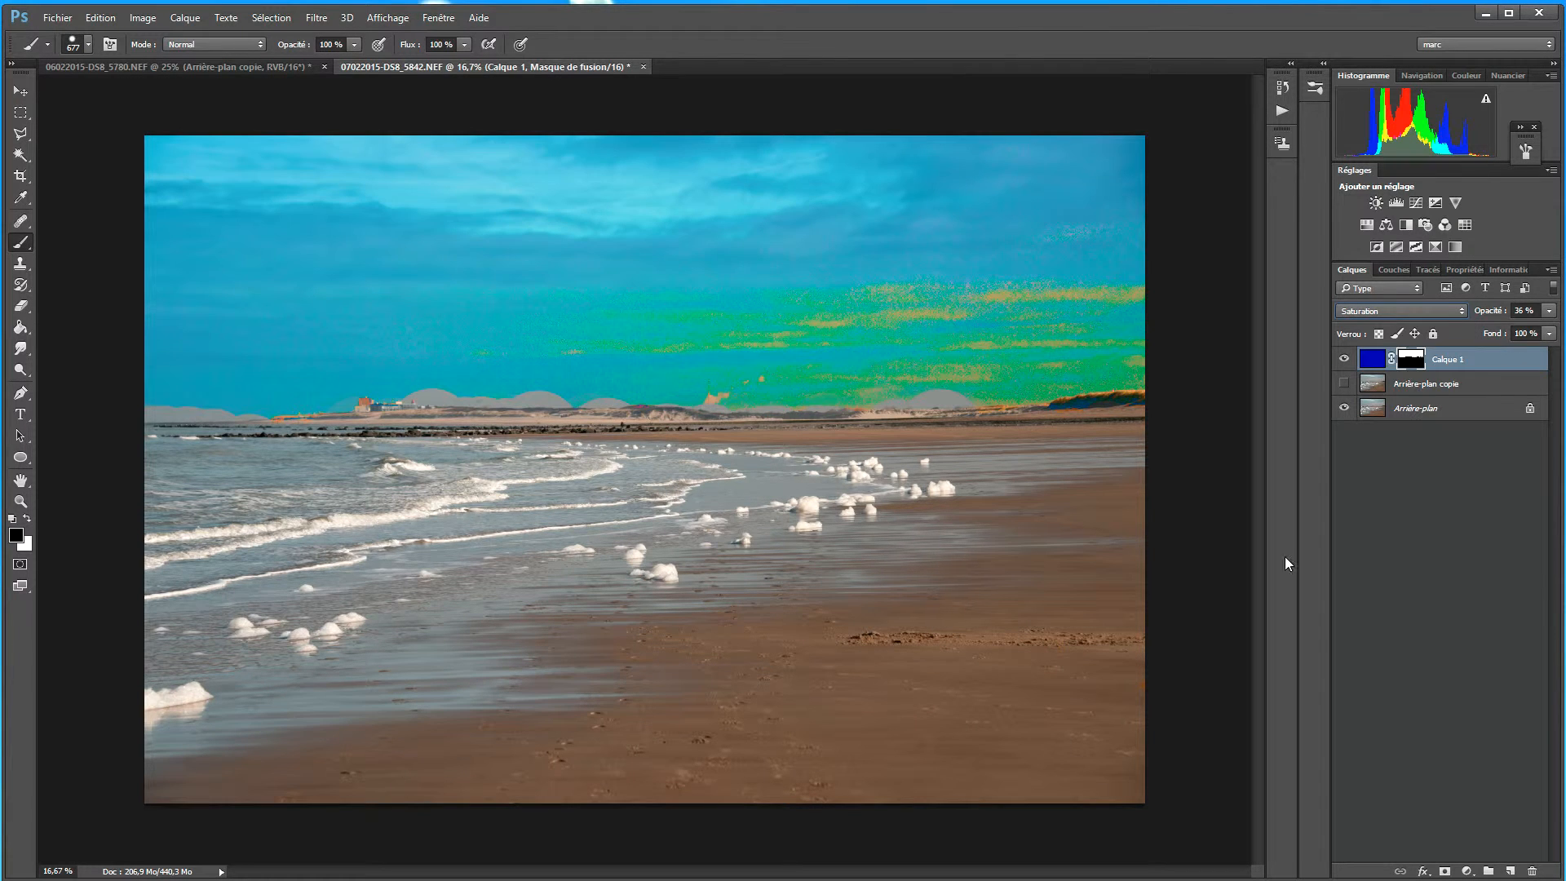
Step: Try to set the foreground colour to the light blue #8591ee while the layer mask is active
{"action": "left_click", "coordinate": [17, 536]}
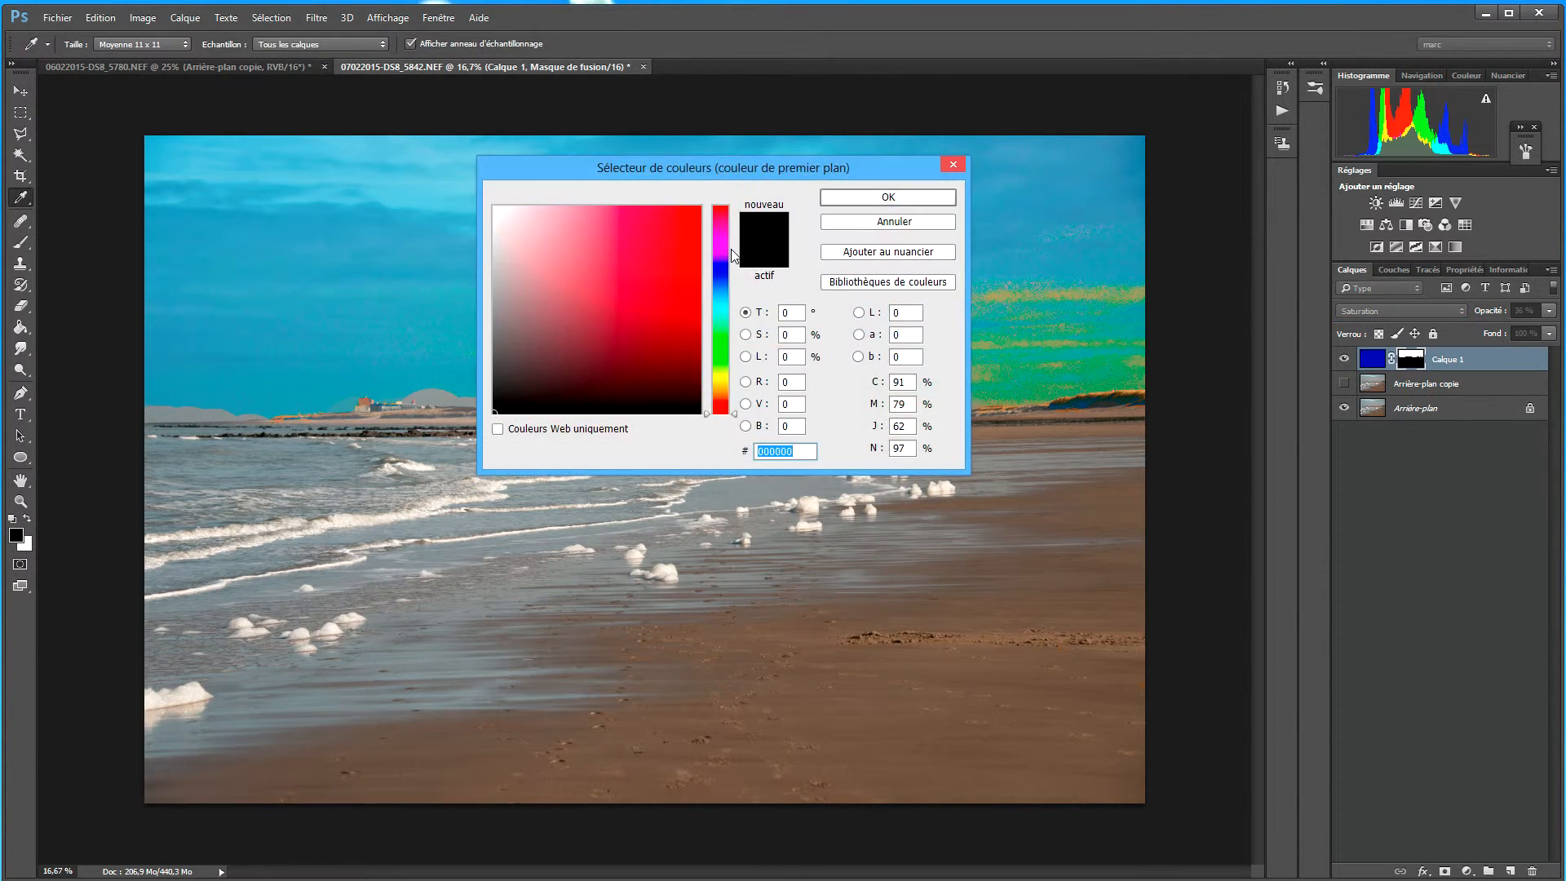
{"action": "left_click", "coordinate": [720, 278]}
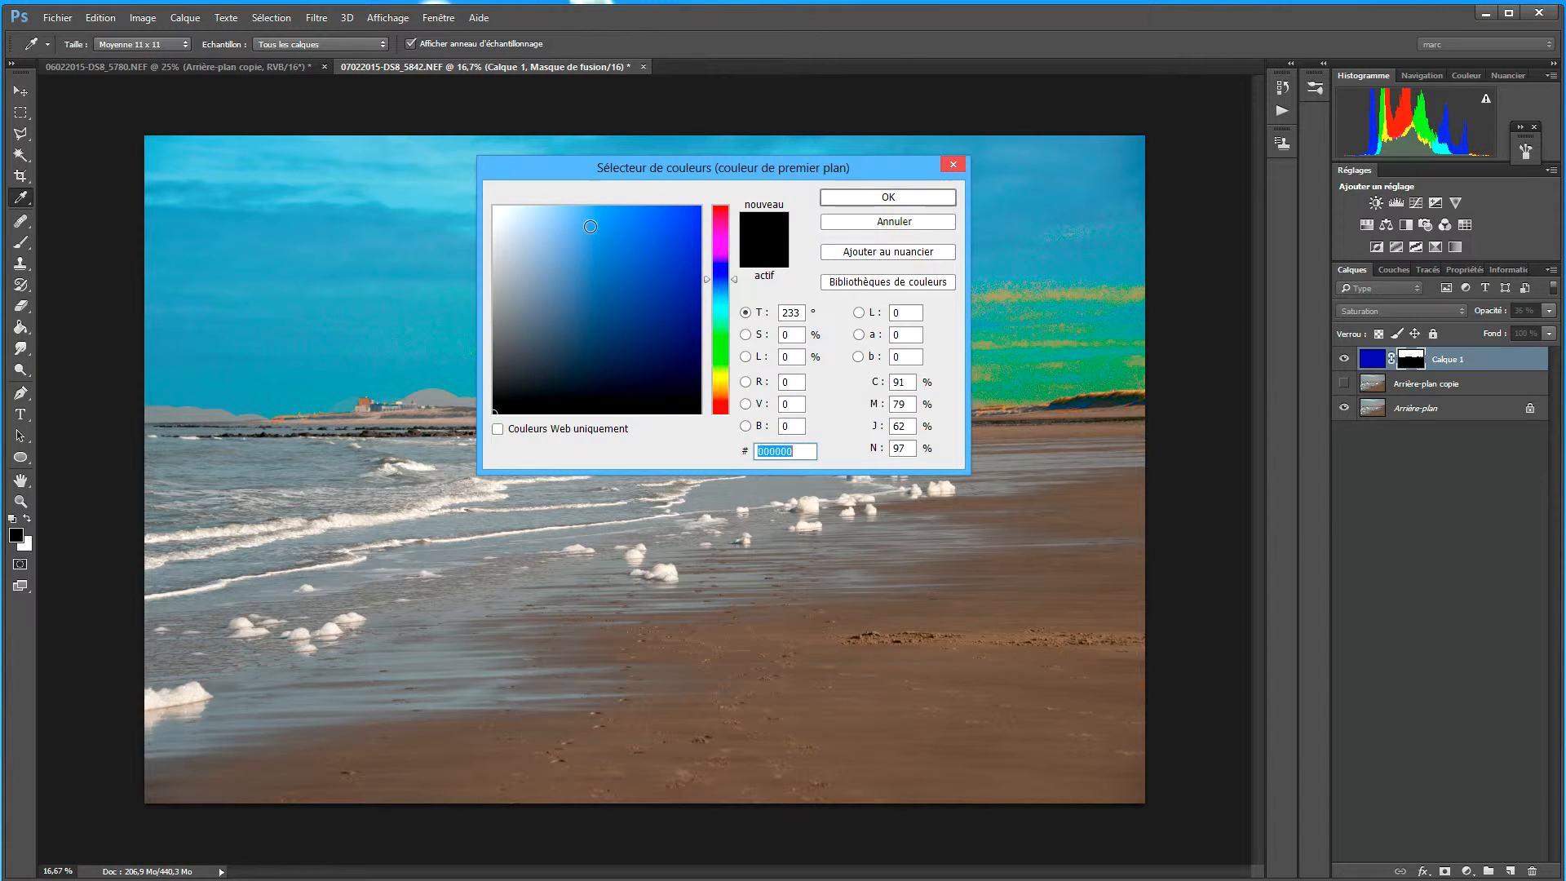
{"action": "left_click", "coordinate": [586, 220]}
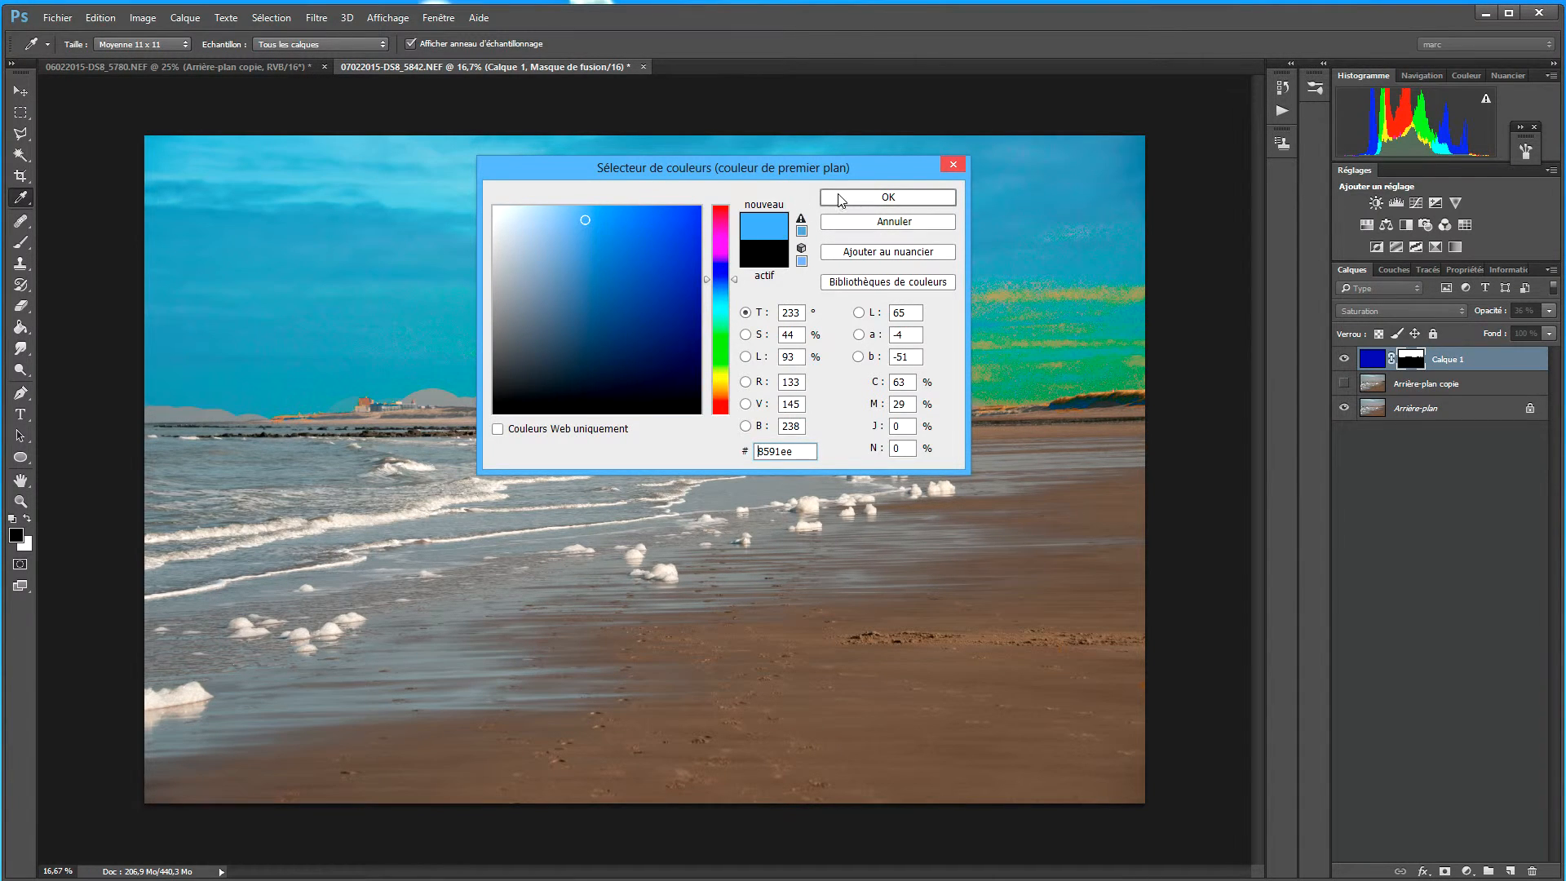
{"action": "left_click", "coordinate": [839, 200]}
Step: Target Calque 1's blue fill instead of its mask and fill it with the foreground colour
{"action": "left_click", "coordinate": [1374, 362]}
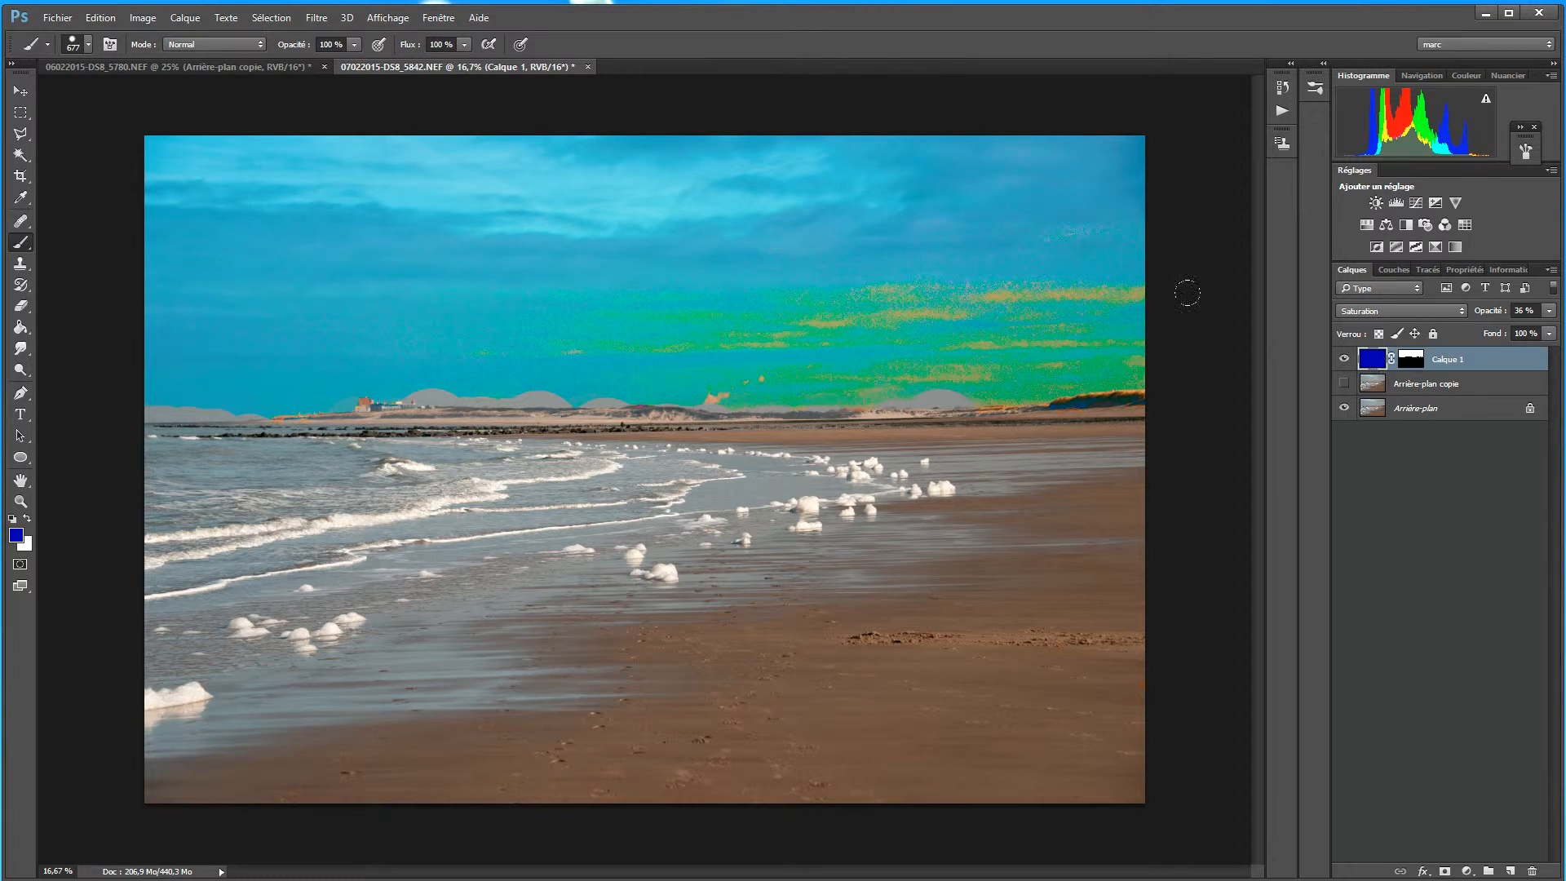
{"action": "left_click", "coordinate": [100, 17]}
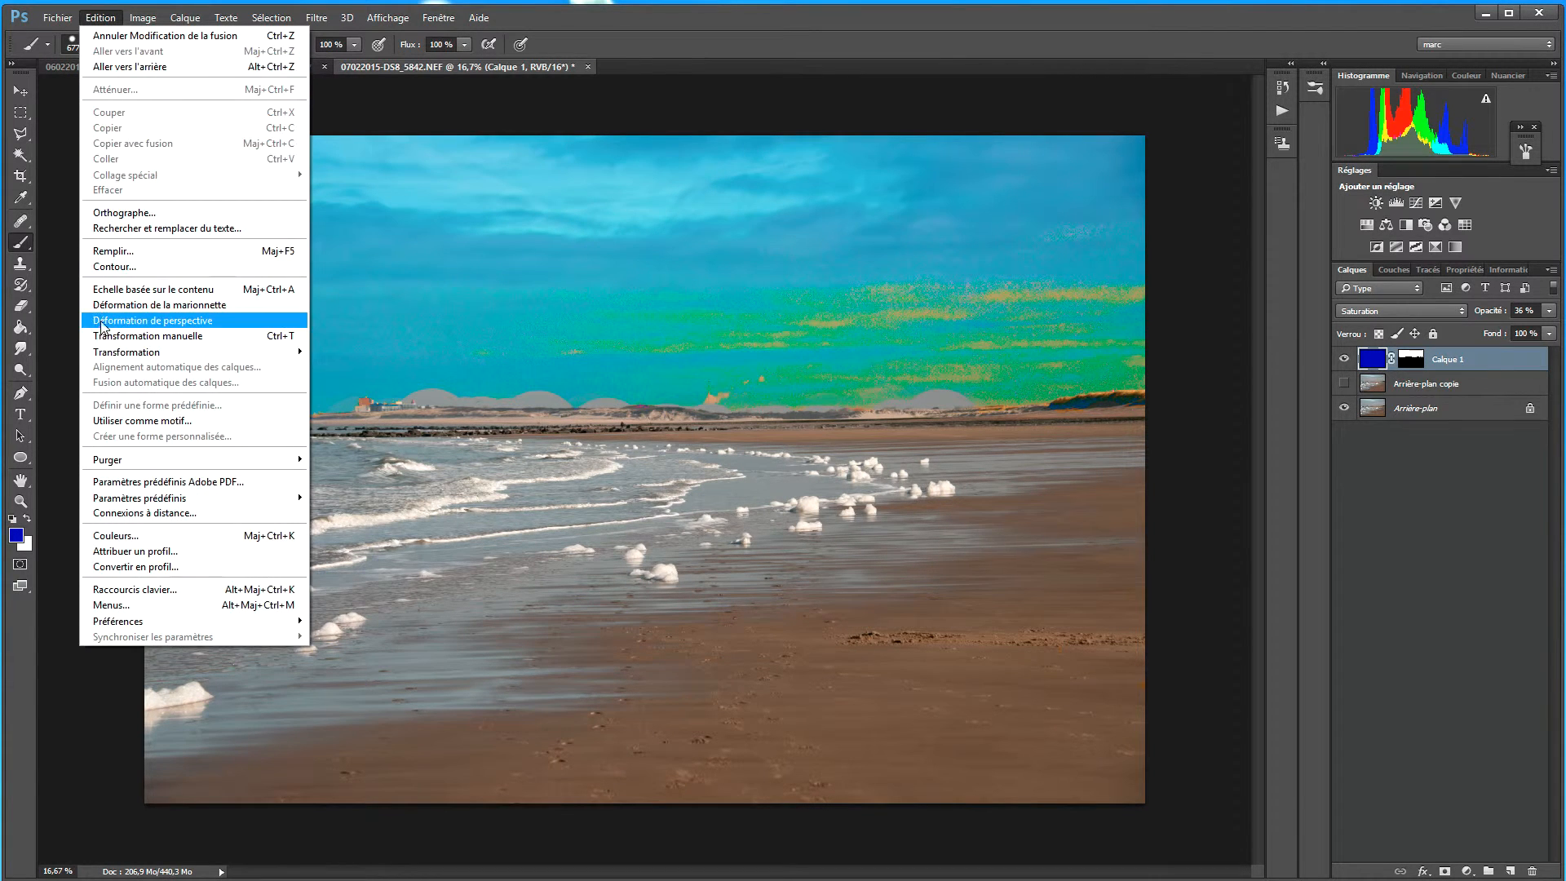
{"action": "left_click", "coordinate": [116, 256]}
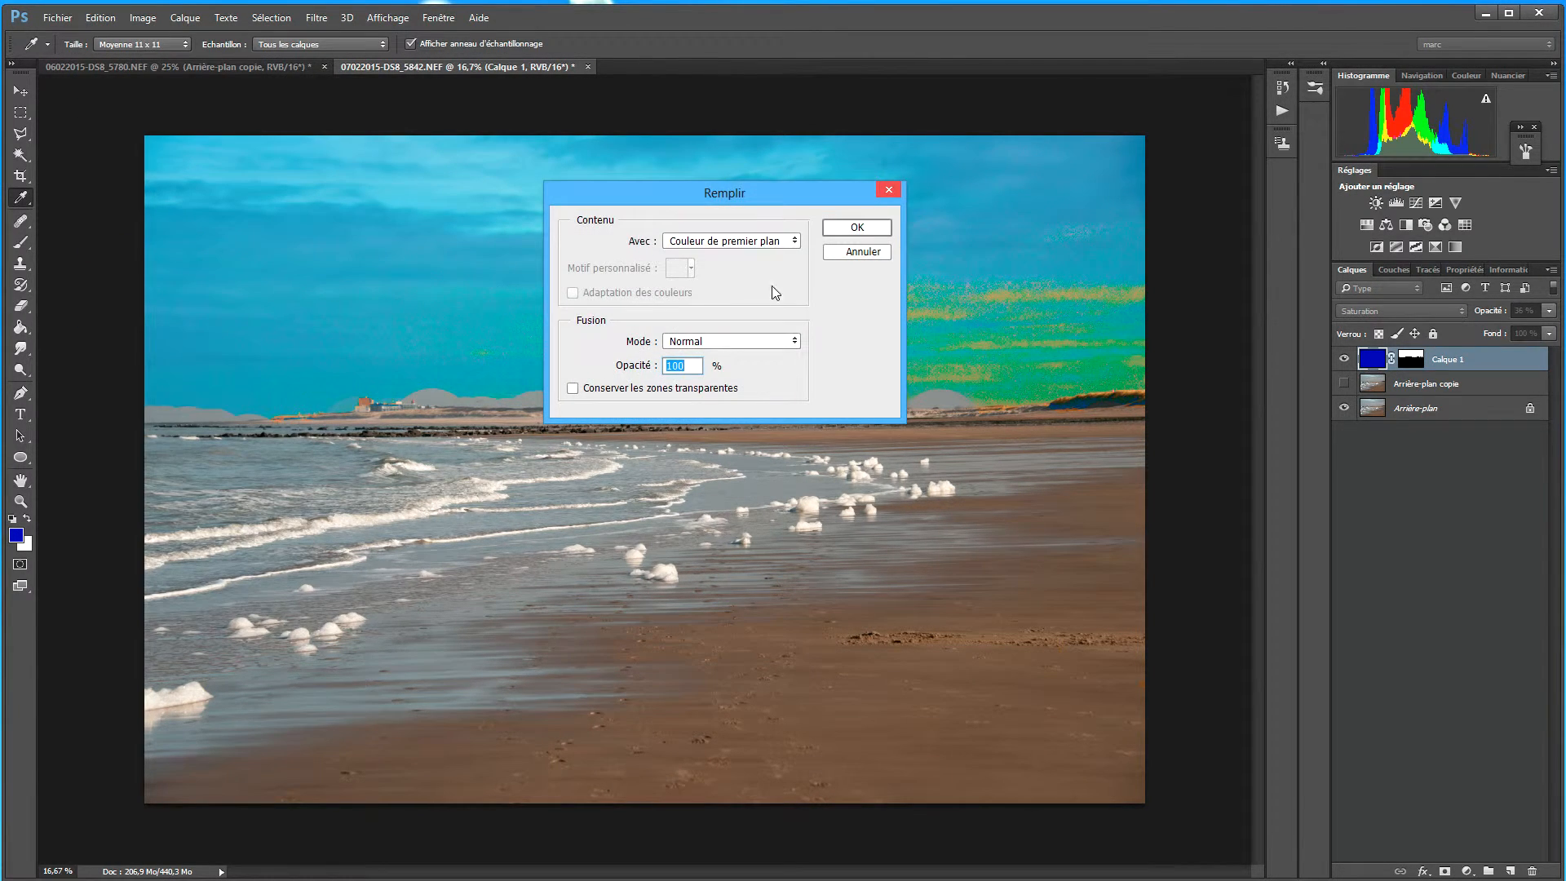
{"action": "left_click", "coordinate": [857, 229]}
{"action": "key", "text": "b"}
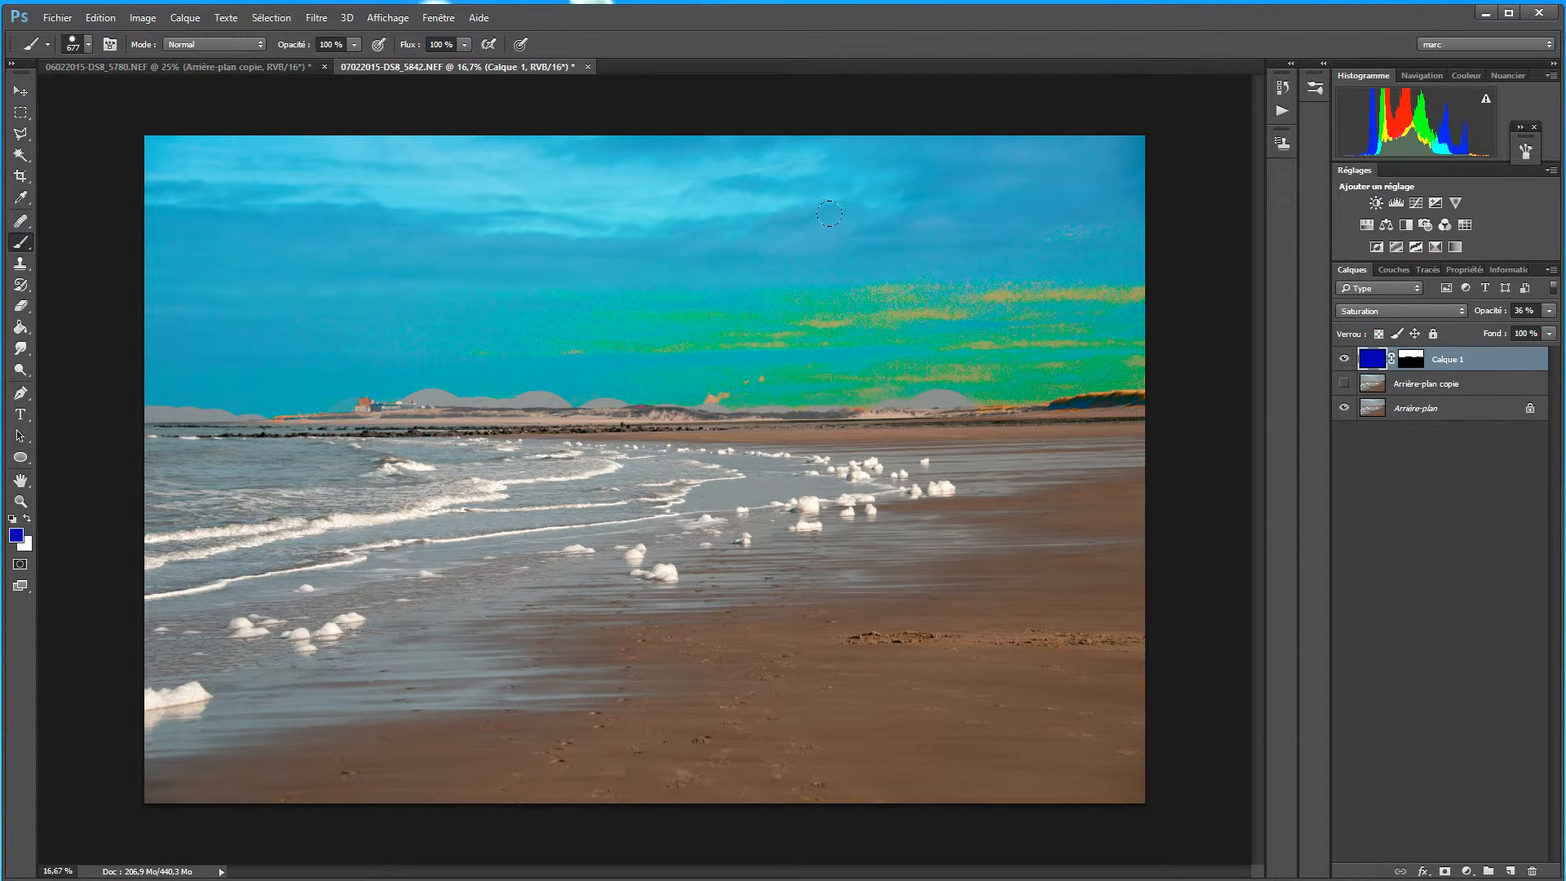
Step: Set the foreground colour to the lighter blue #7970ef
{"action": "left_click", "coordinate": [15, 535]}
{"action": "left_click", "coordinate": [604, 219]}
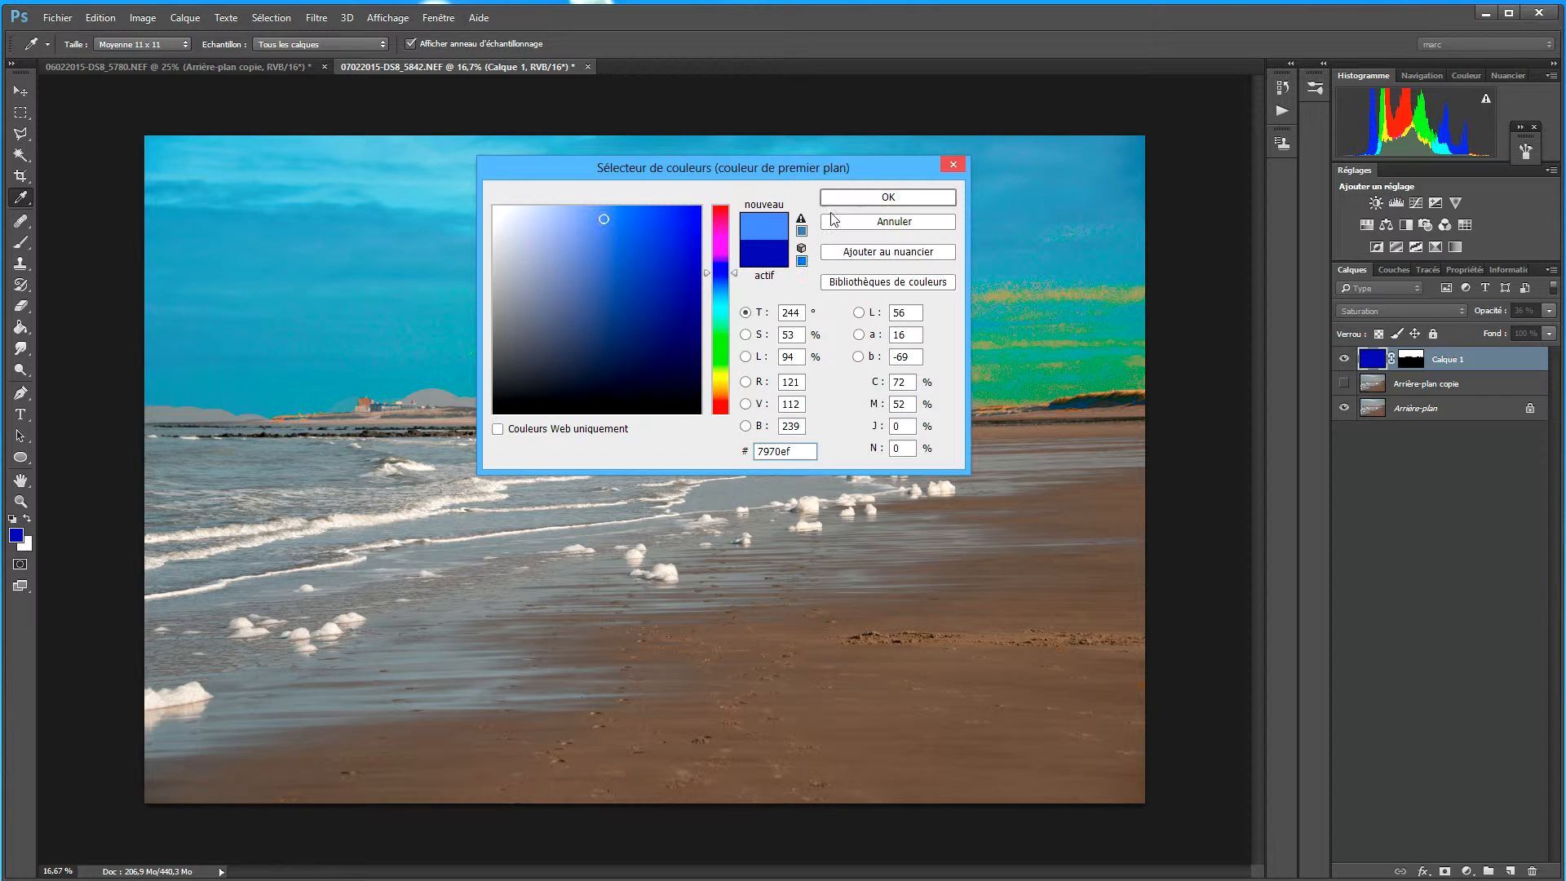
{"action": "left_click", "coordinate": [849, 199]}
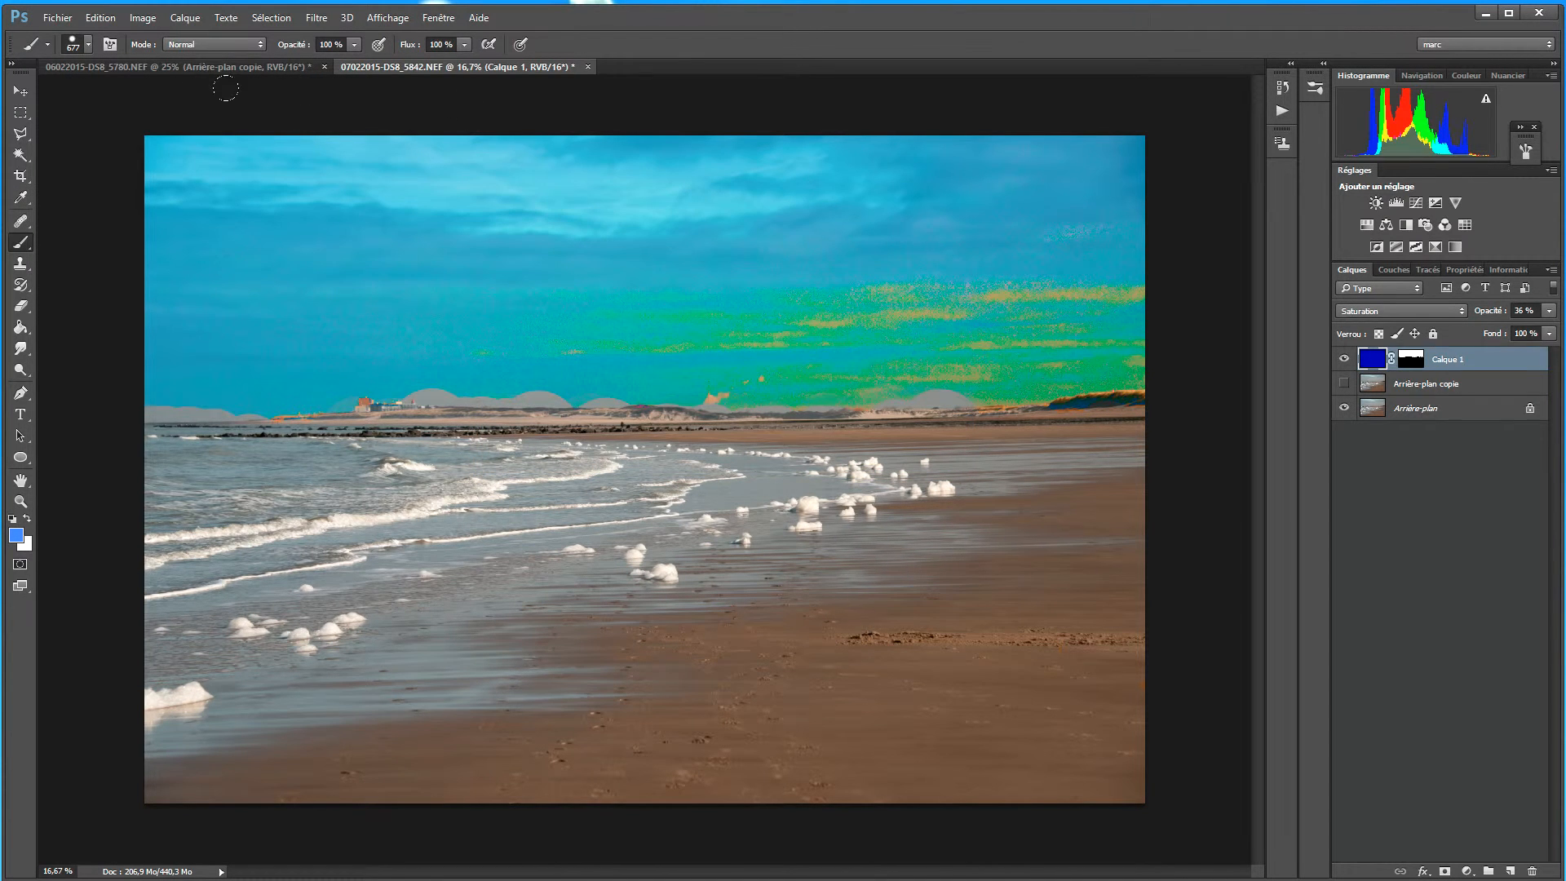
Step: Fill Calque 1 with the lighter blue foreground colour and lower the layer's opacity to 21%
{"action": "left_click", "coordinate": [101, 18]}
{"action": "left_click", "coordinate": [112, 251]}
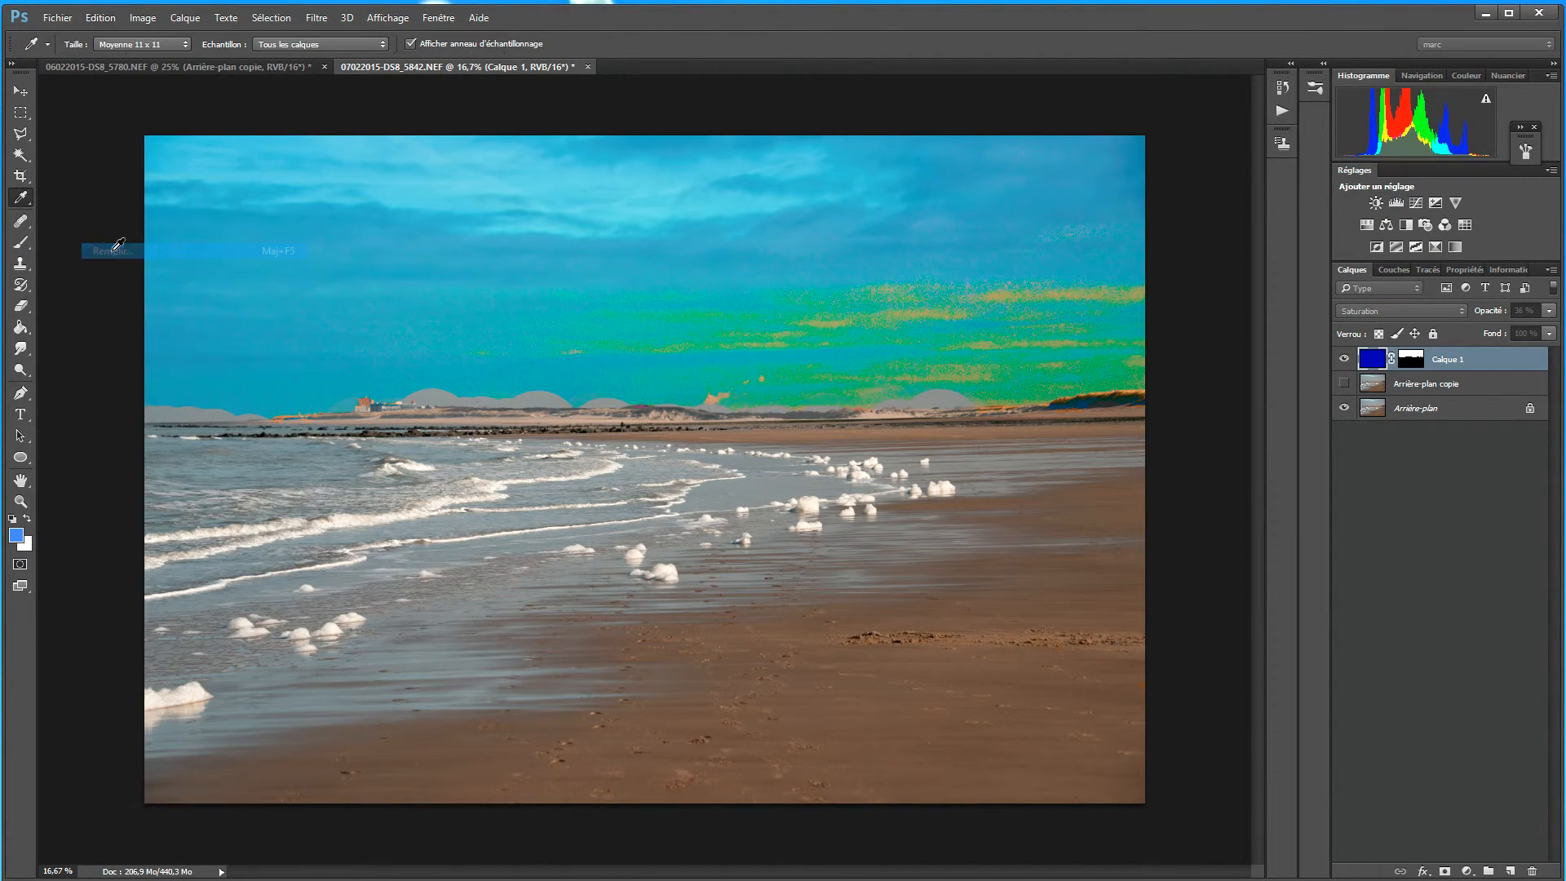
{"action": "left_click", "coordinate": [835, 226]}
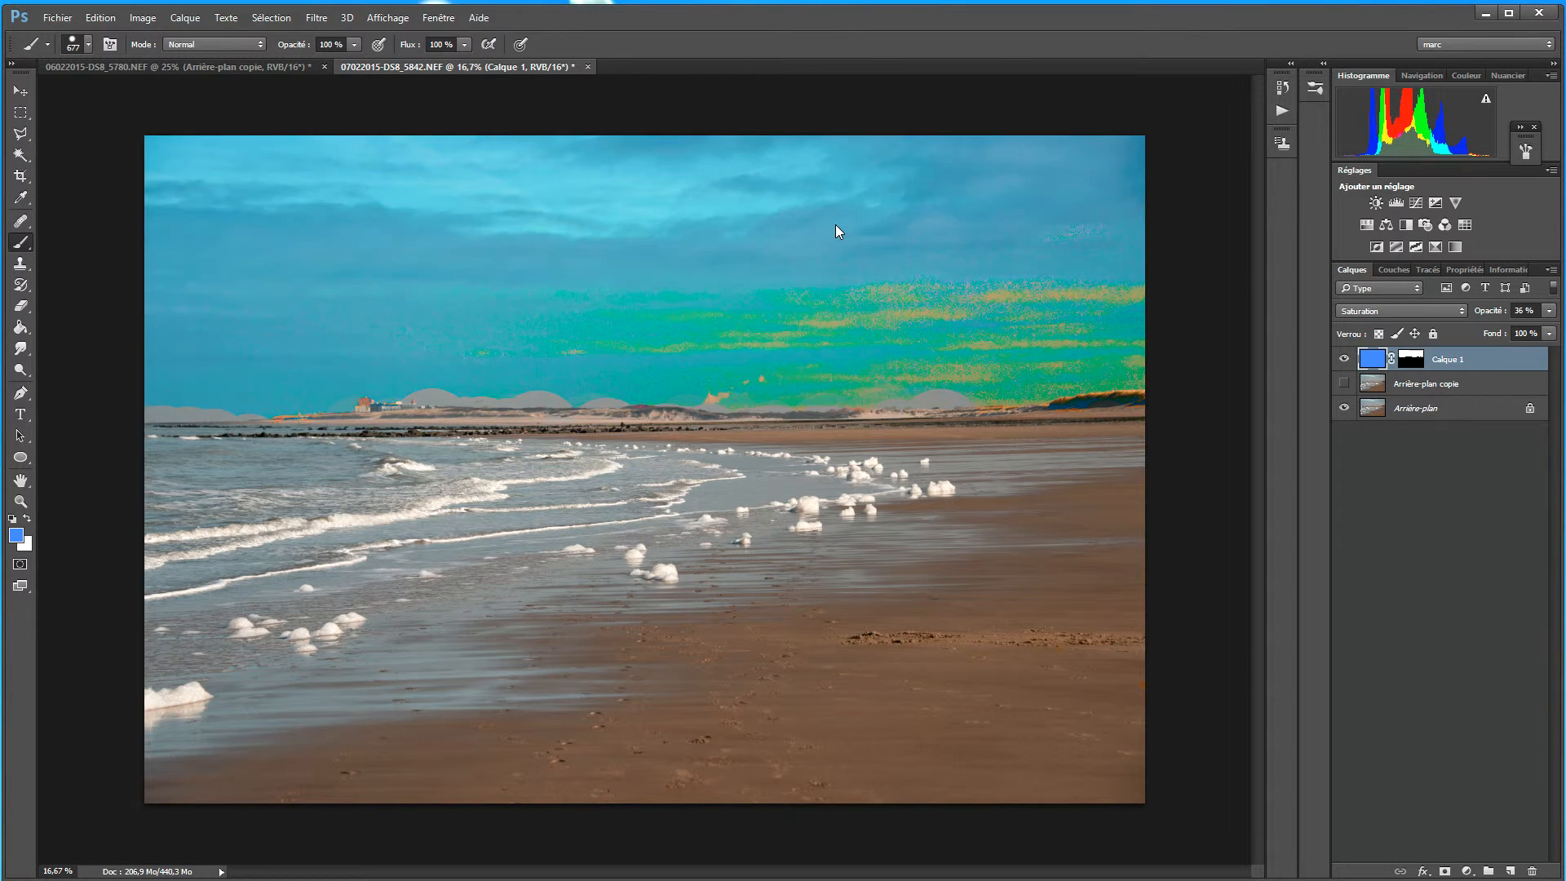
{"action": "key", "text": "b"}
{"action": "left_click", "coordinate": [1549, 312]}
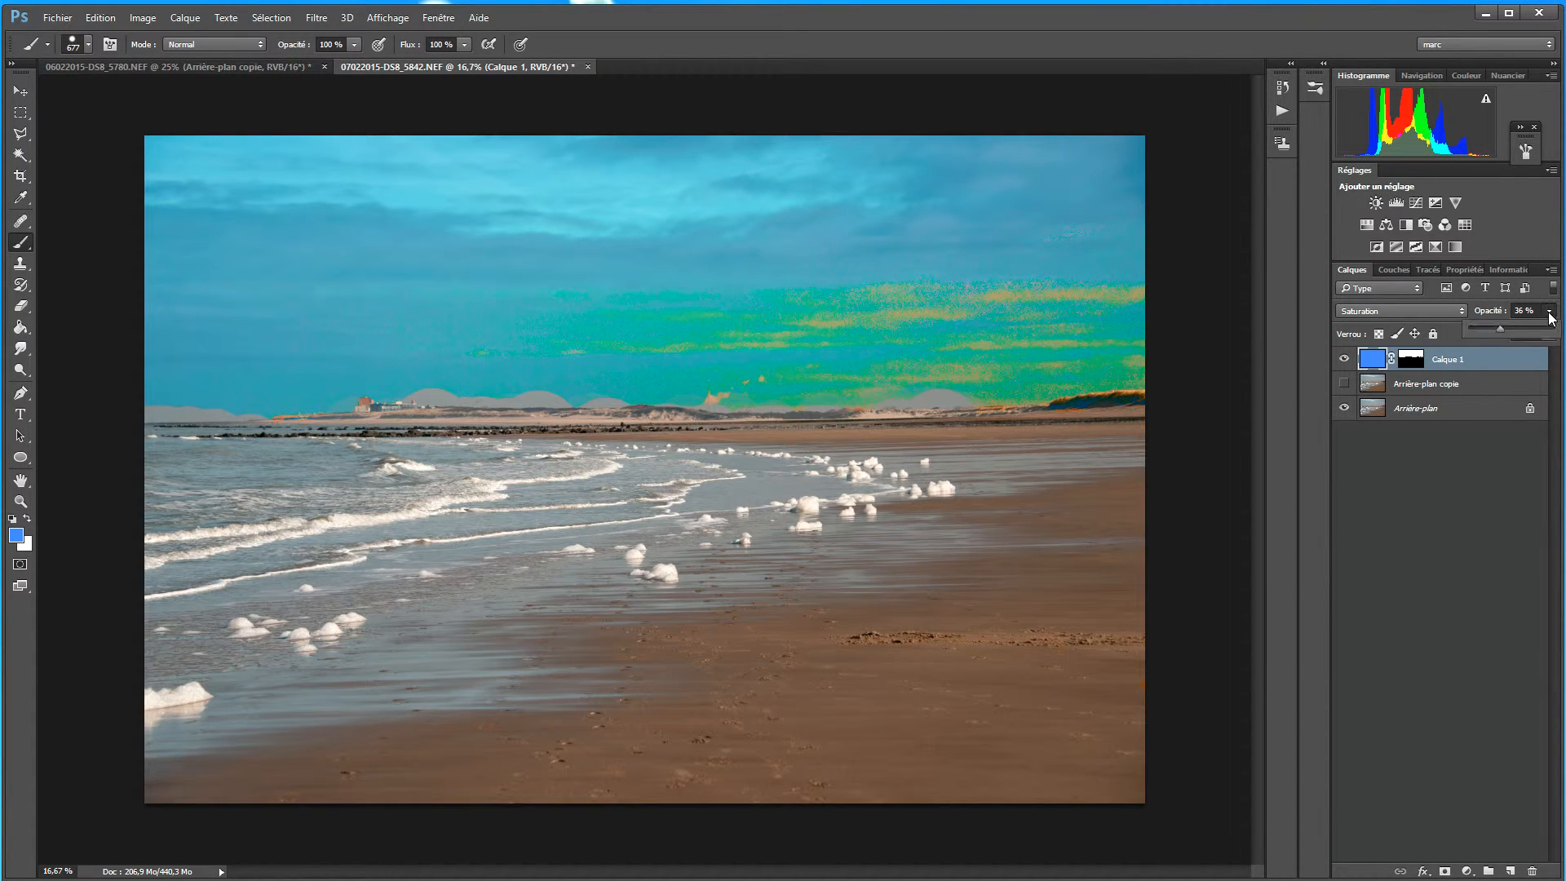
{"action": "left_click_drag", "start_coordinate": [1537, 332], "coordinate": [1397, 336]}
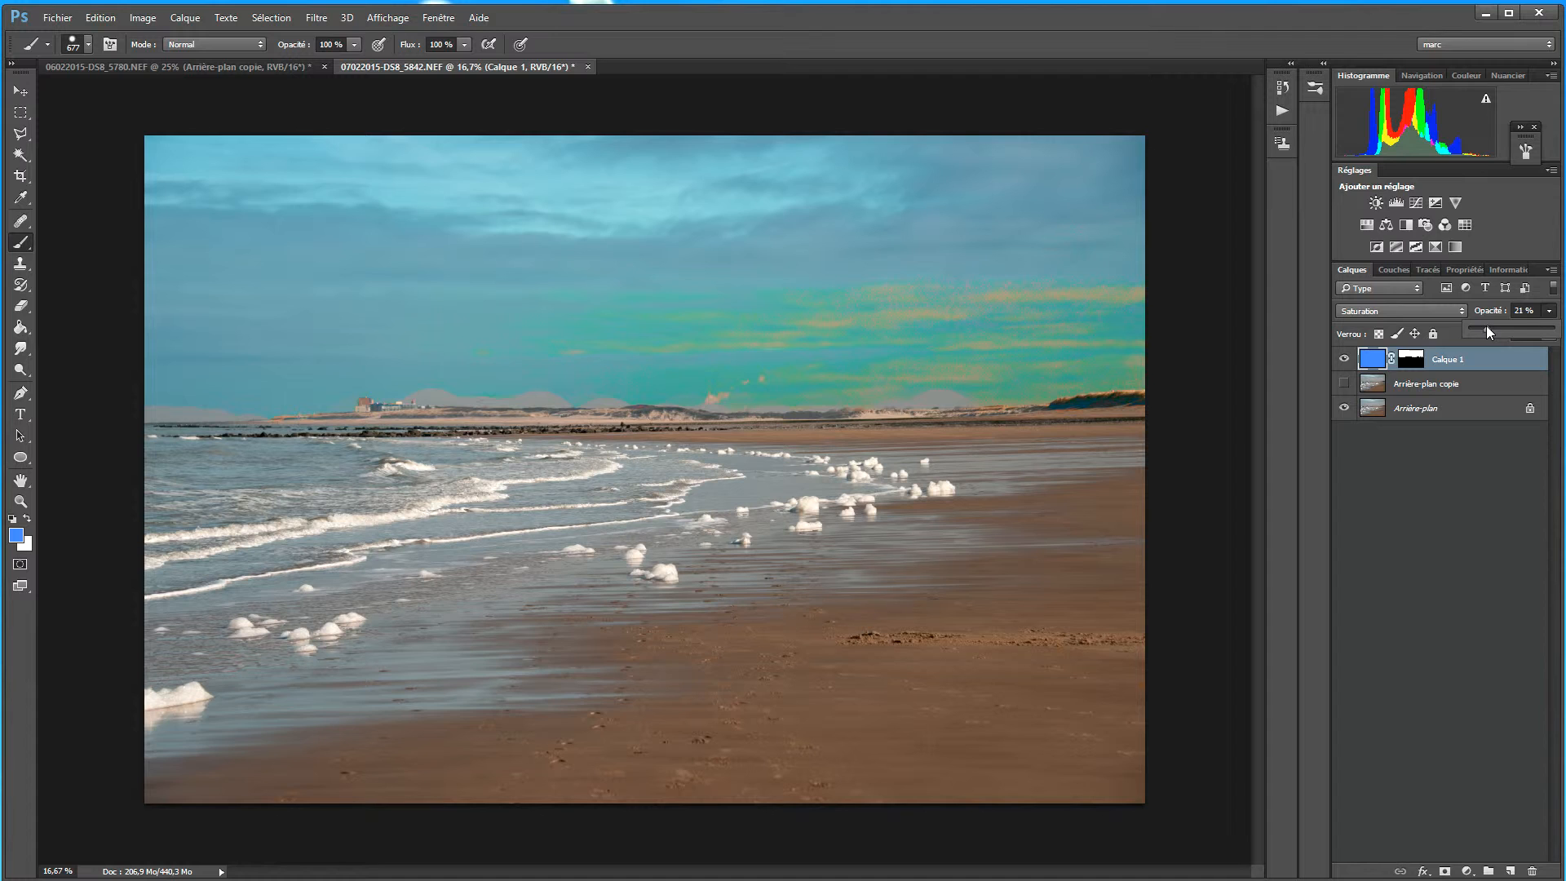
Step: Change Calque 1's blend mode to Teinte and raise its opacity to 99%
{"action": "left_click", "coordinate": [1401, 315]}
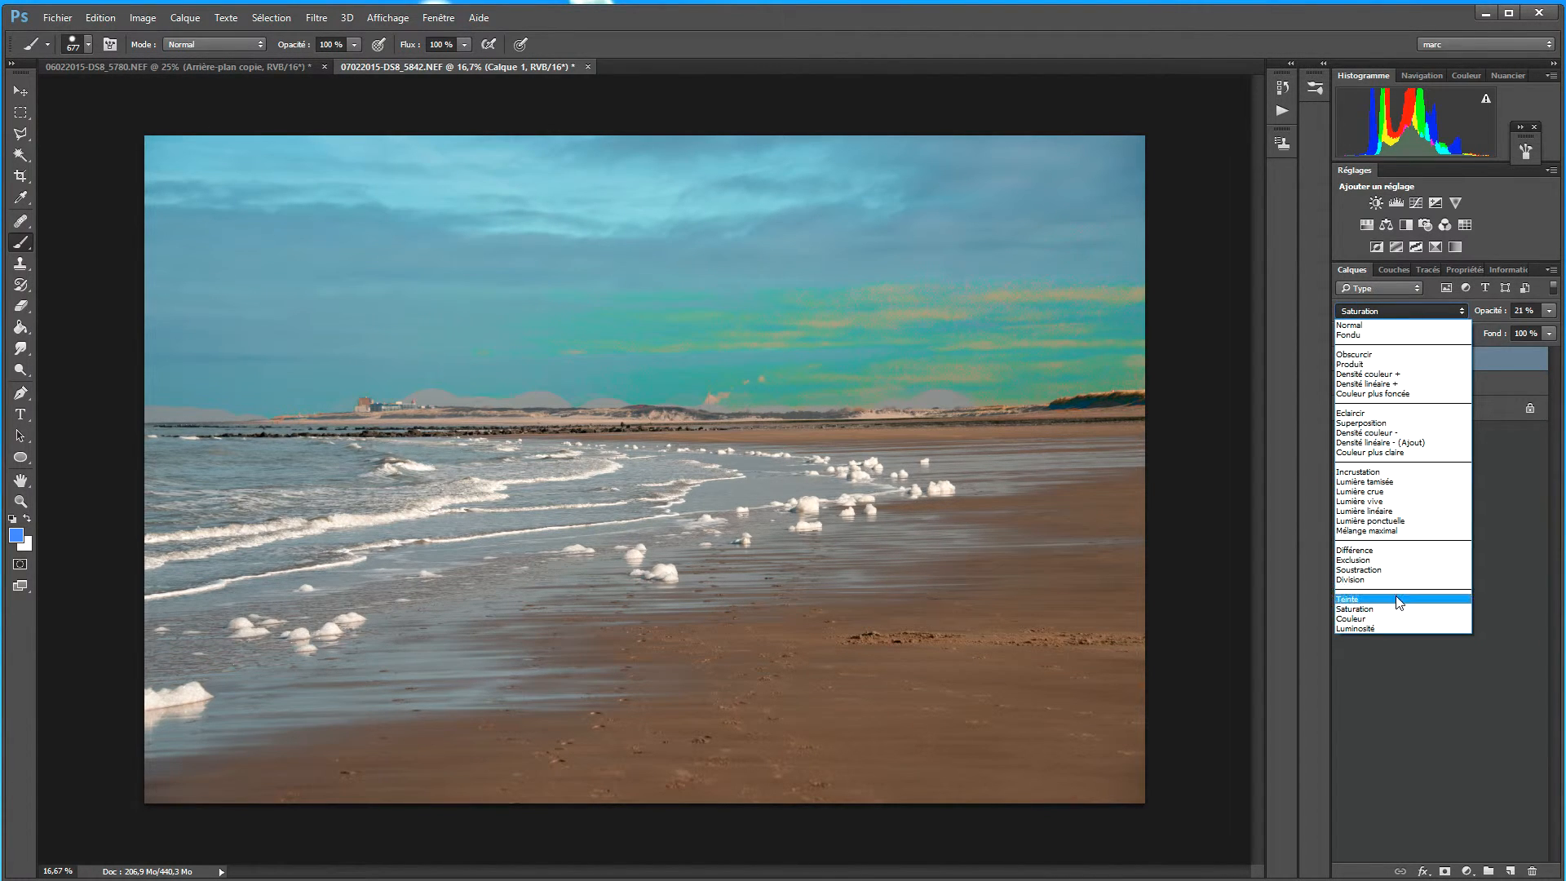
{"action": "left_click", "coordinate": [1396, 599]}
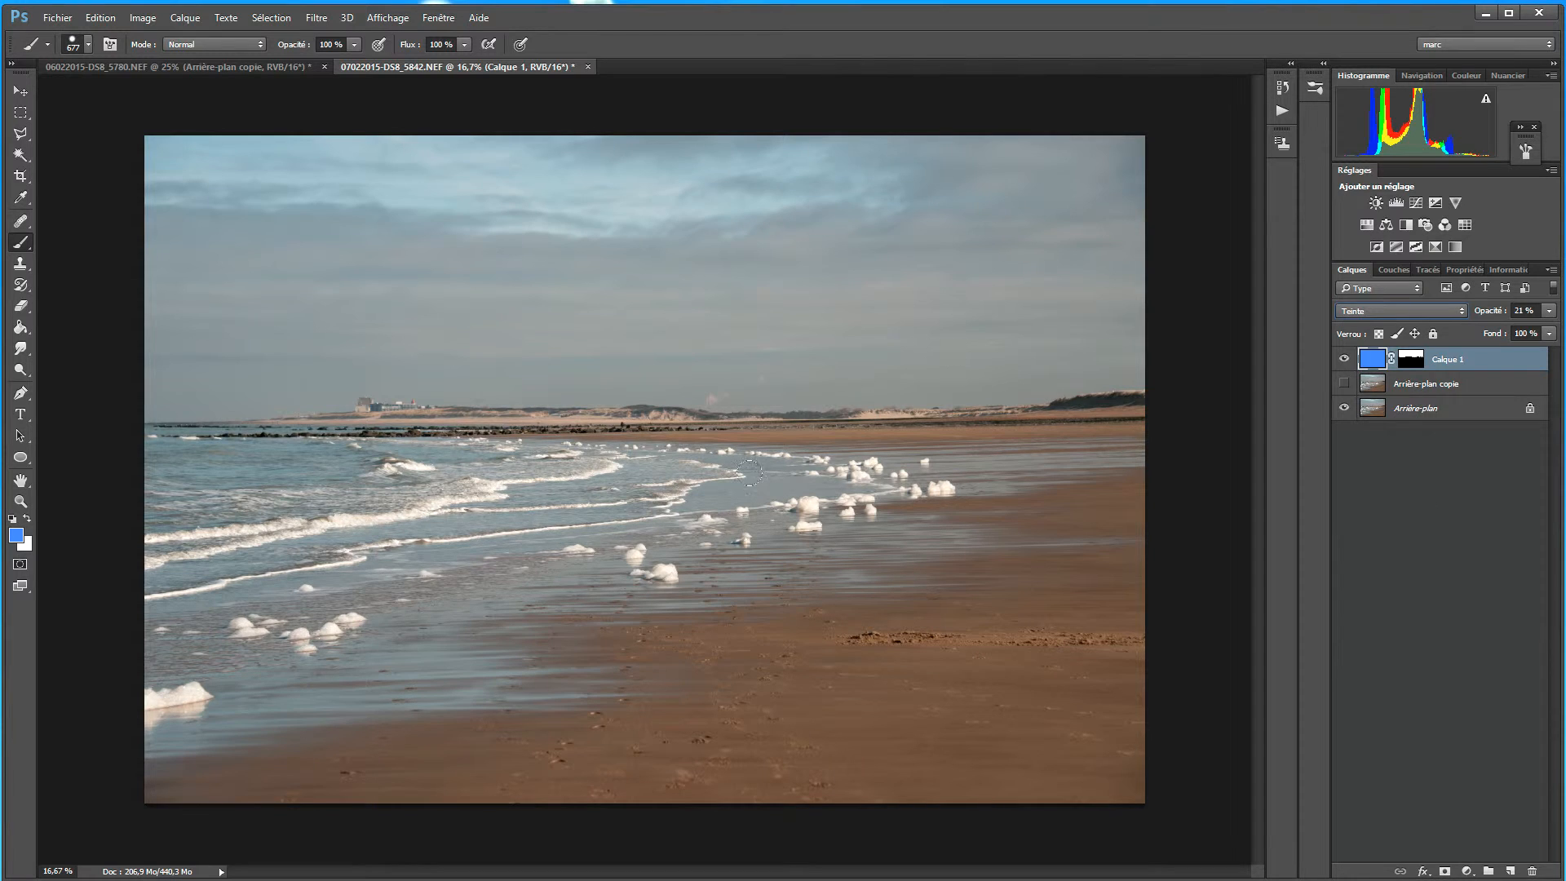
{"action": "left_click", "coordinate": [1549, 310]}
{"action": "left_click_drag", "start_coordinate": [1527, 329], "coordinate": [1553, 330]}
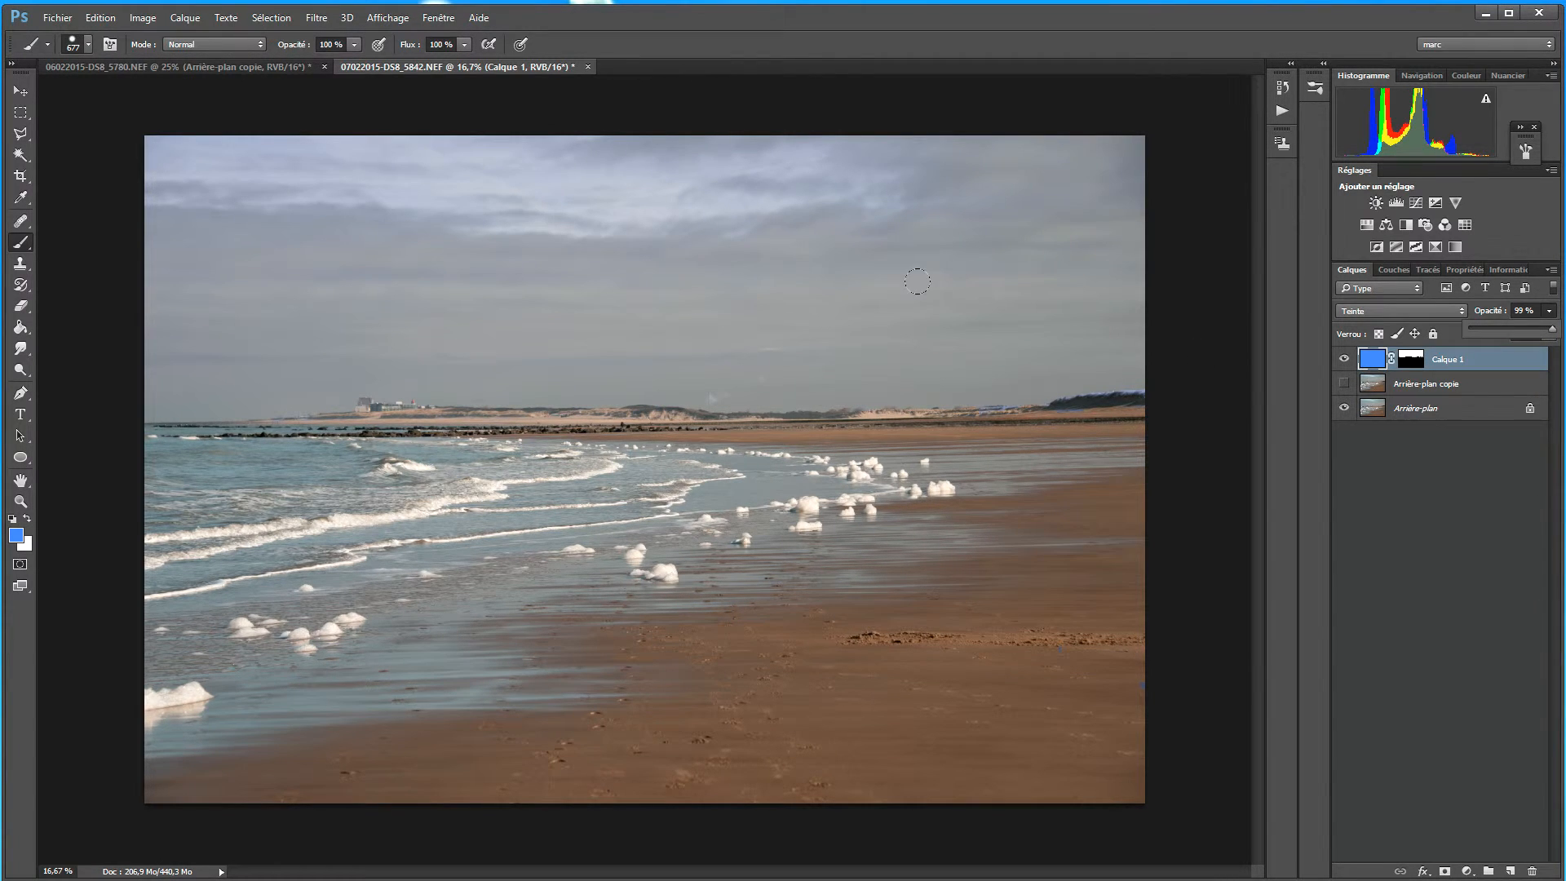
Step: Try the Eclaircir blend mode and then Produit on Calque 1
{"action": "left_click", "coordinate": [1397, 310]}
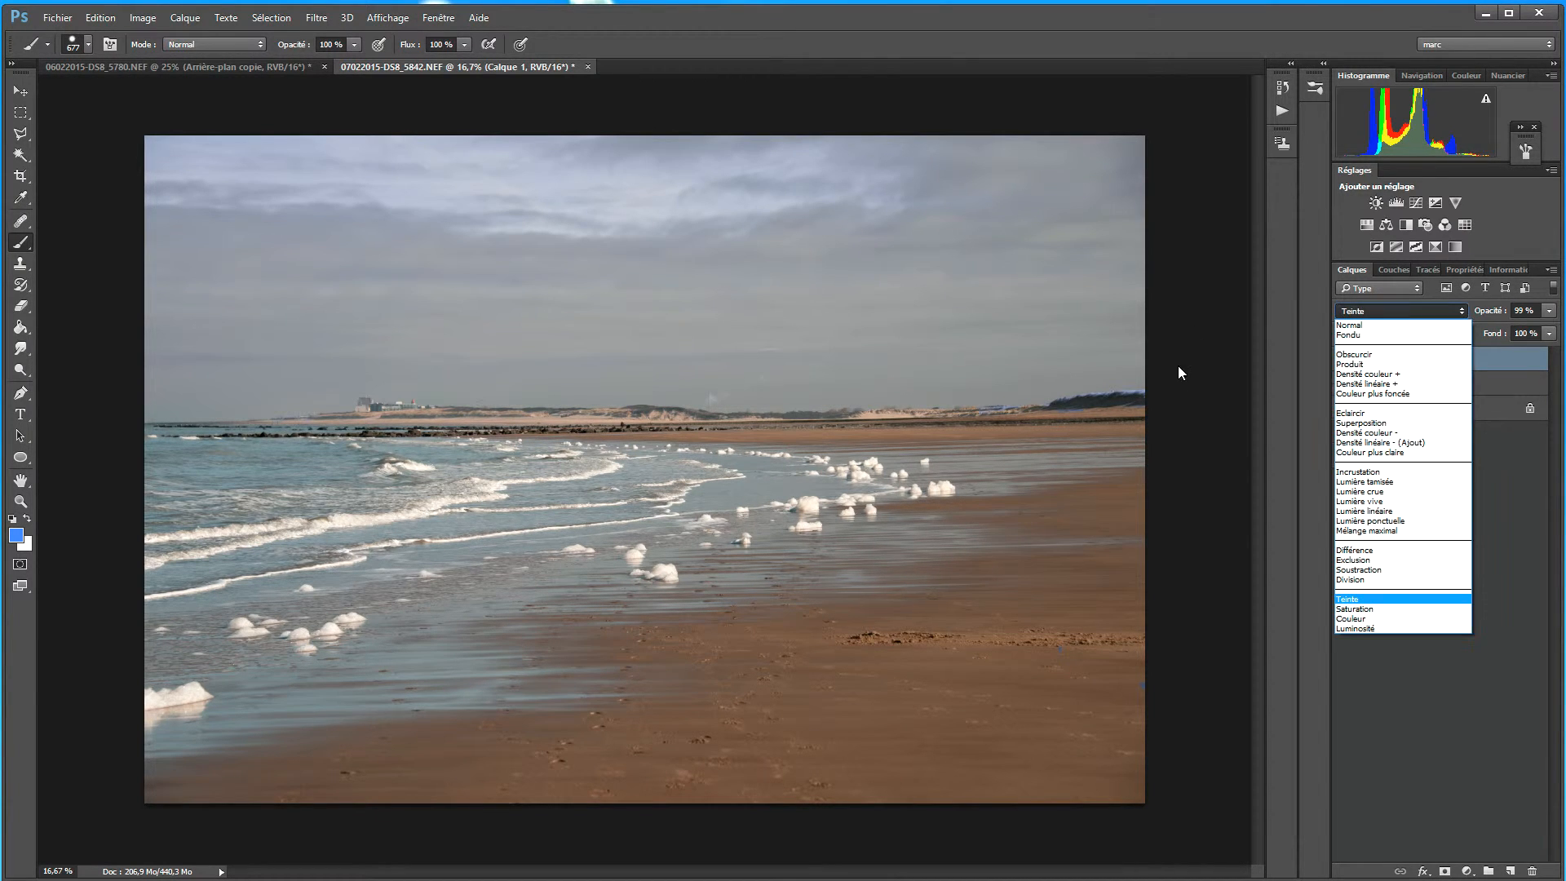
{"action": "left_click", "coordinate": [1357, 413]}
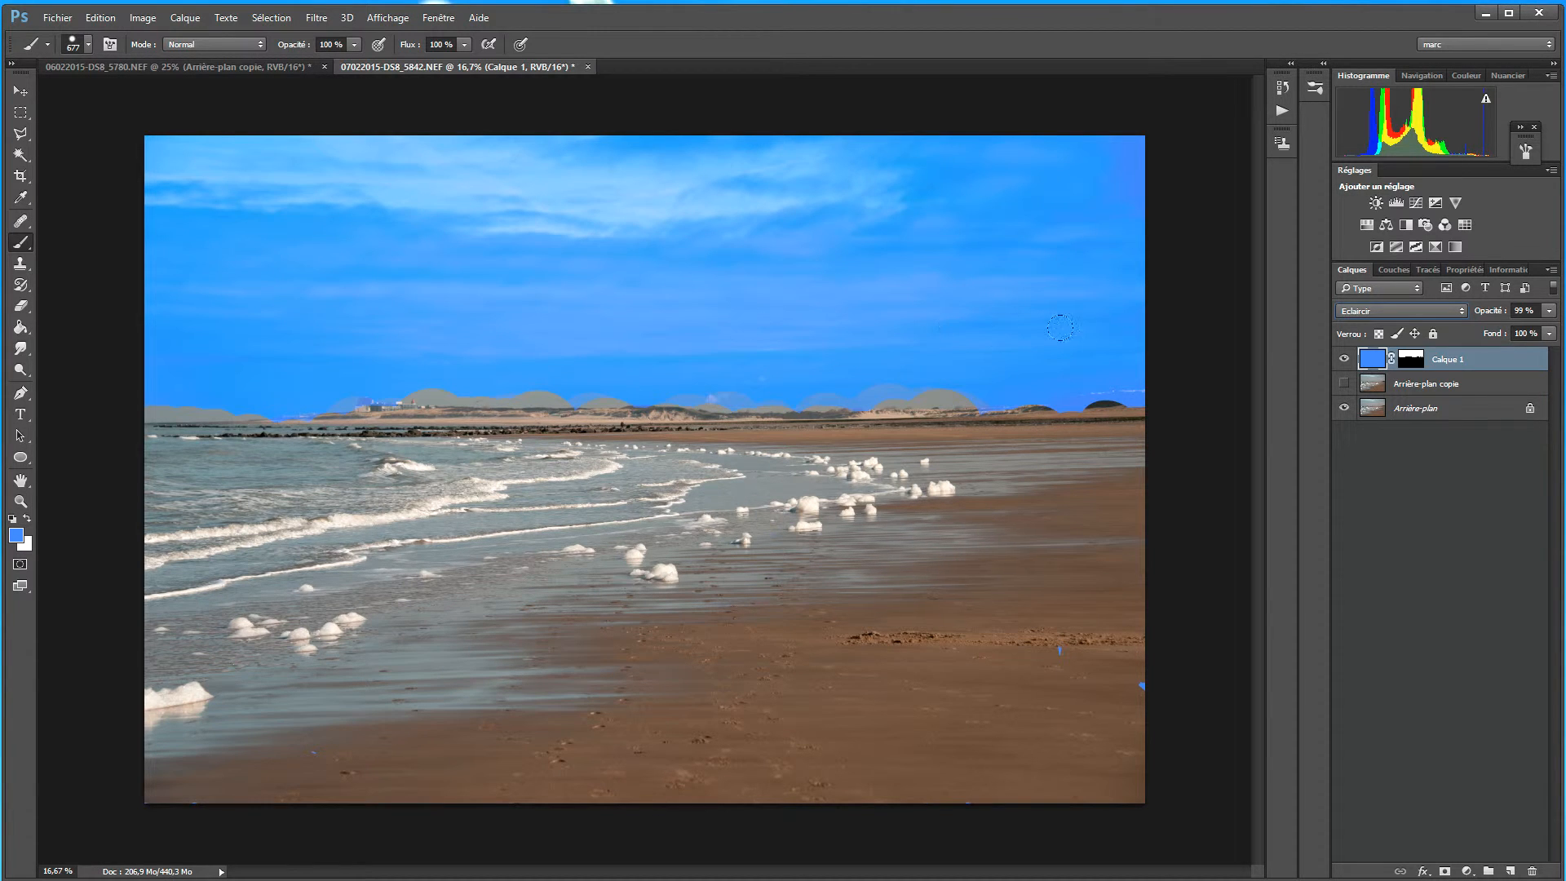
{"action": "left_click", "coordinate": [1395, 313]}
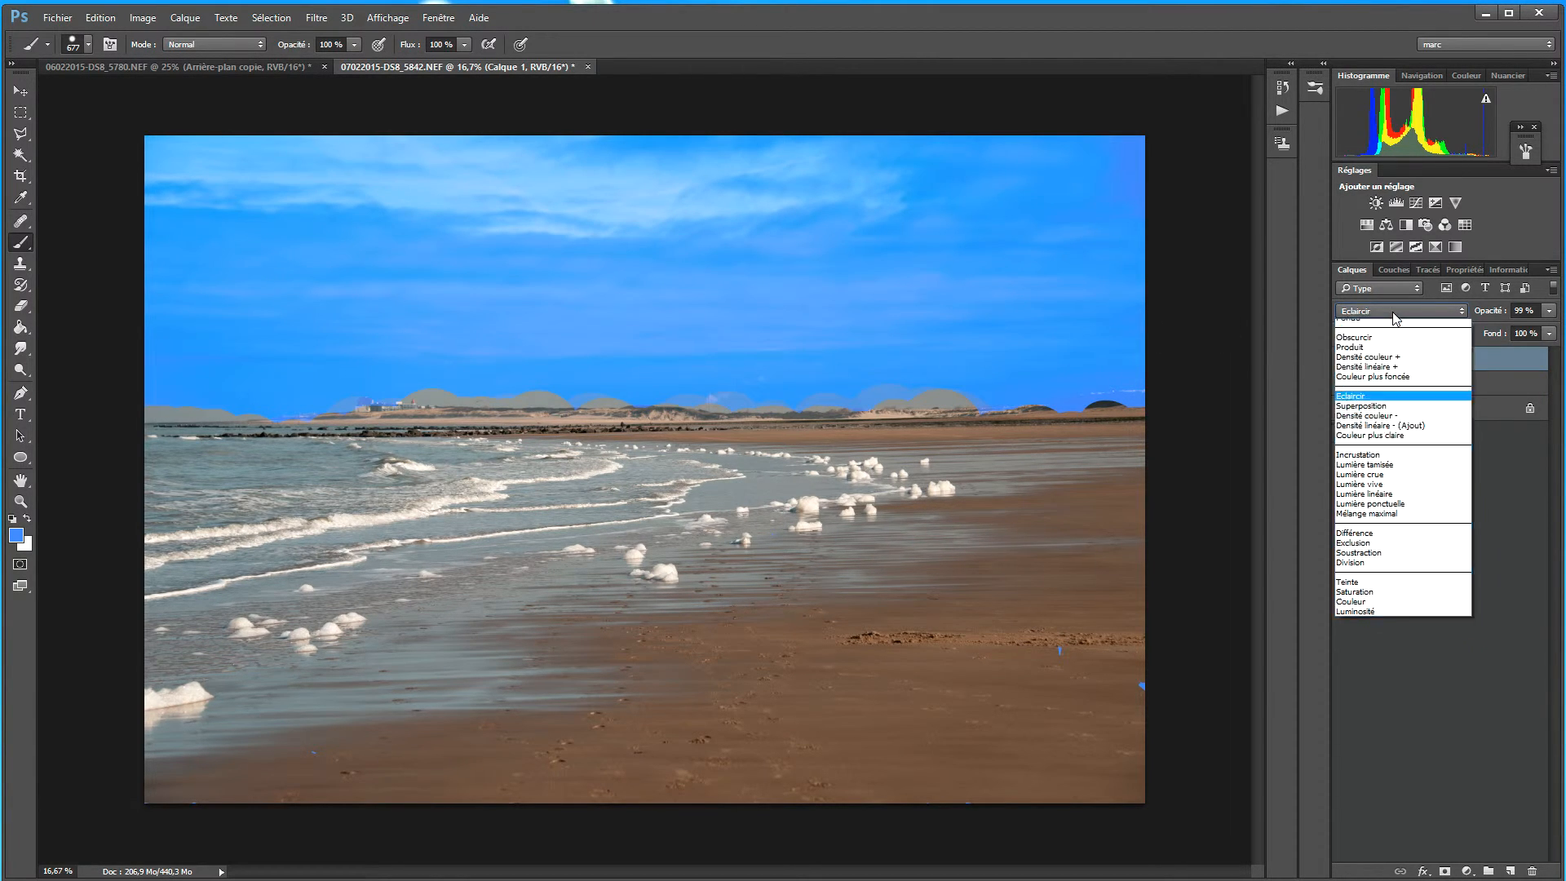
{"action": "left_click", "coordinate": [1354, 364]}
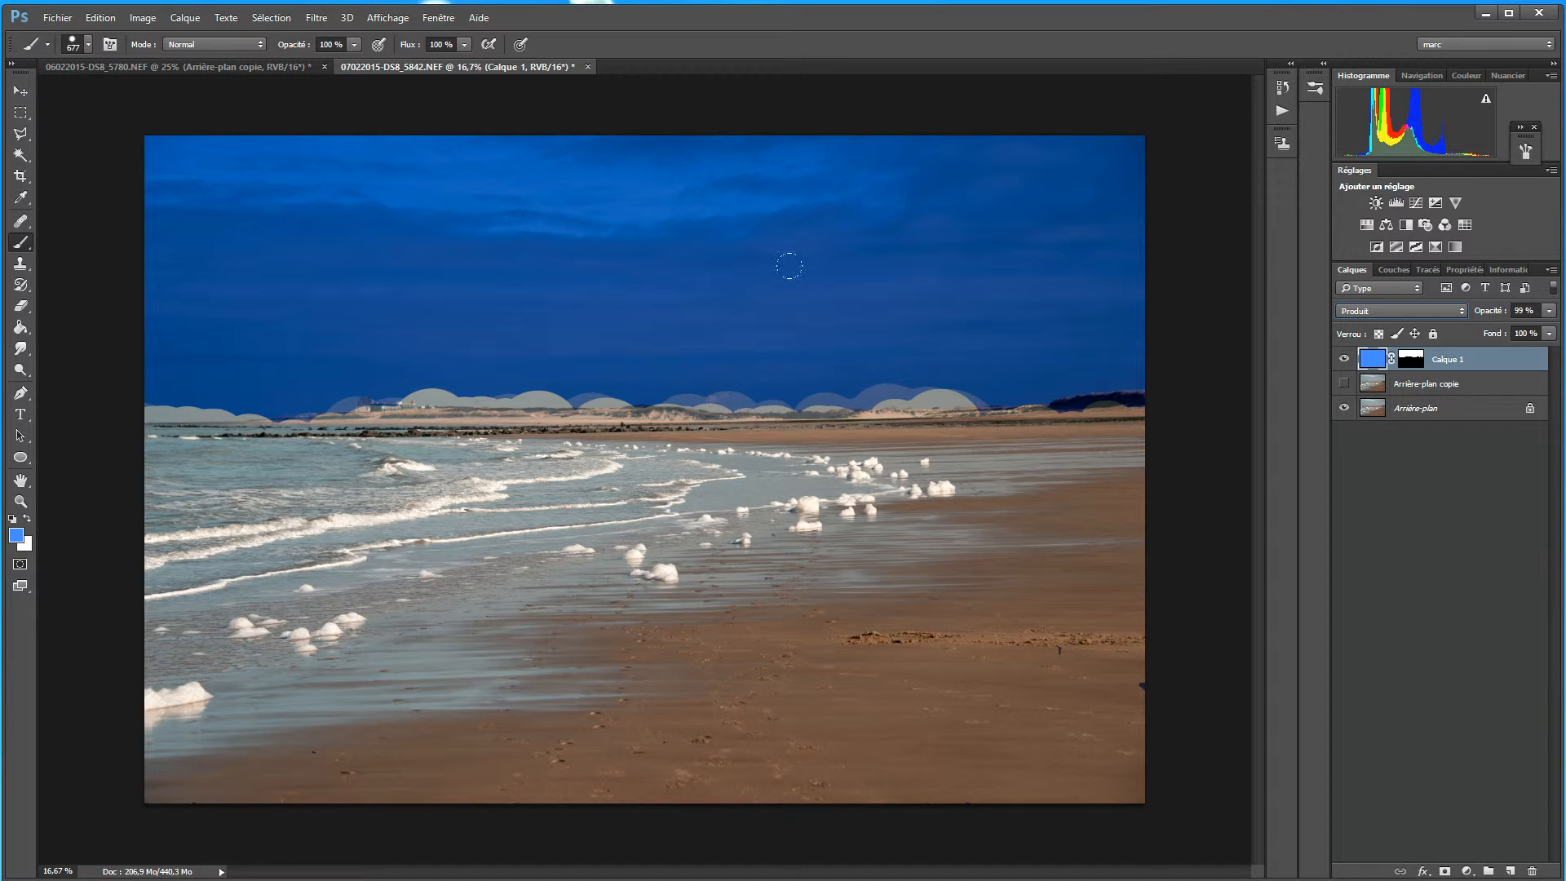
Step: Try the Lumière tamisée blend mode on Calque 1 and compare the sky with the layer hidden and shown
{"action": "left_click", "coordinate": [1383, 311]}
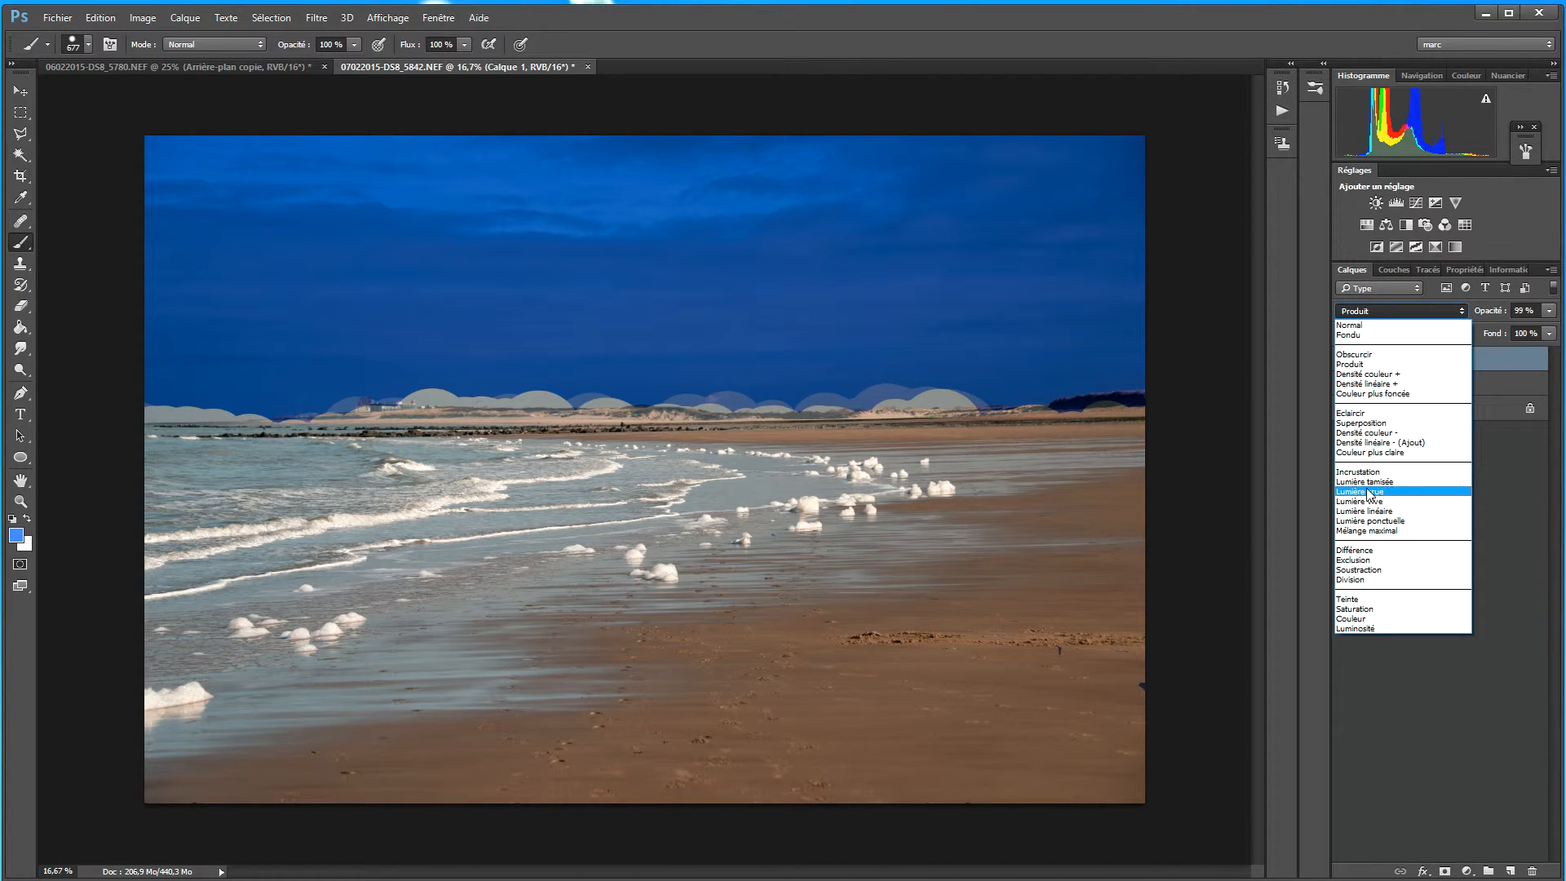
{"action": "left_click", "coordinate": [1365, 482]}
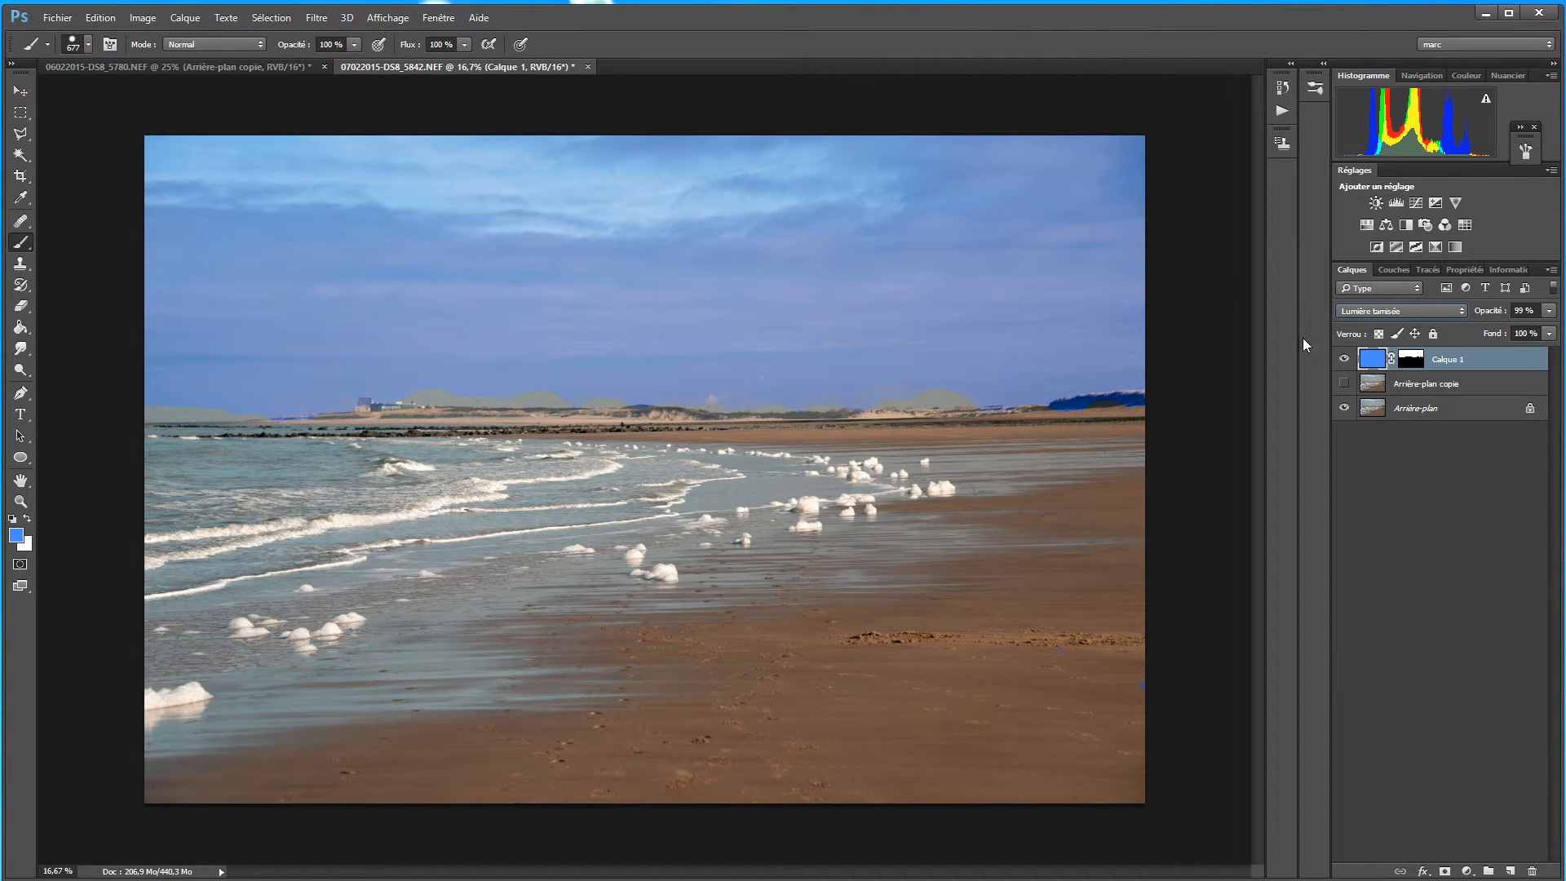
{"action": "left_click", "coordinate": [1344, 359]}
{"action": "left_click", "coordinate": [1343, 361]}
Step: Change Calque 1's blend mode to Luminosité, compare the photo with and without the layer, and leave it hidden
{"action": "left_click", "coordinate": [1384, 312]}
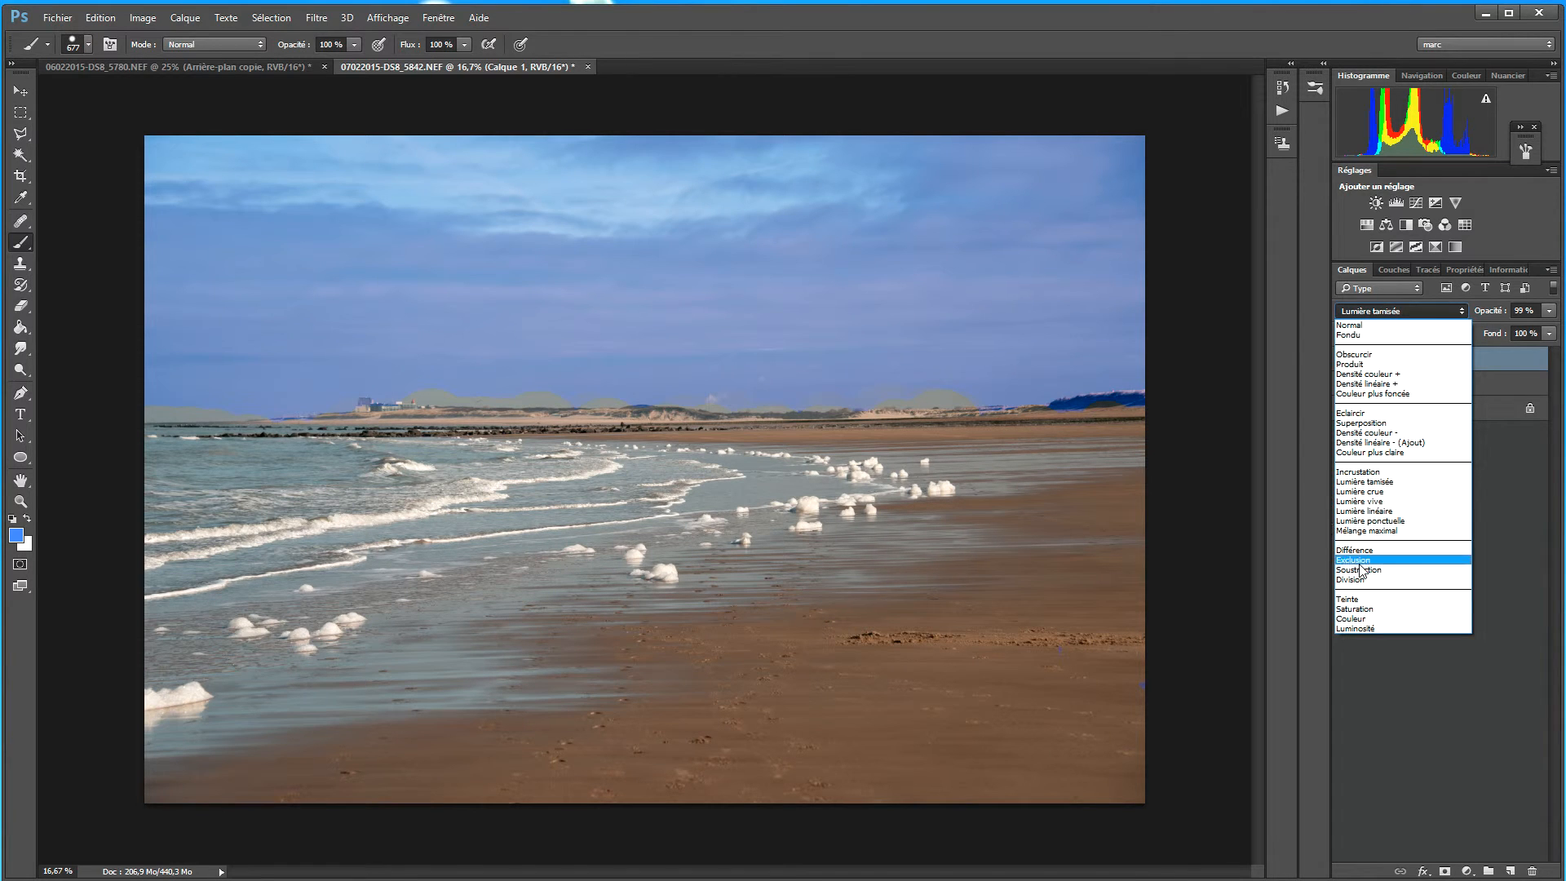
{"action": "left_click", "coordinate": [1354, 628]}
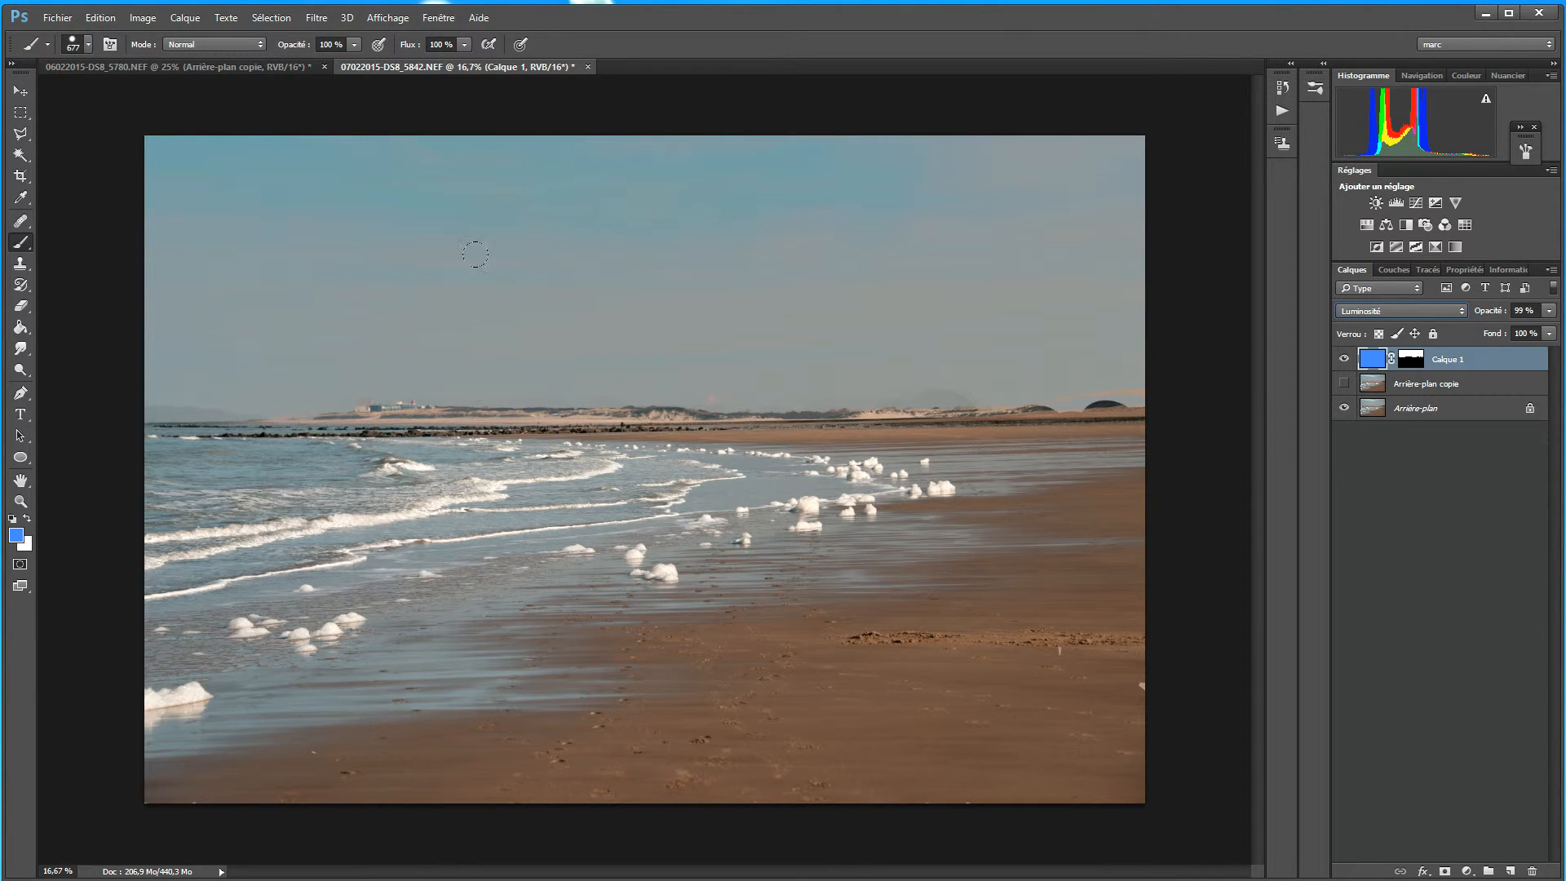
{"action": "left_click", "coordinate": [1343, 359]}
{"action": "left_click", "coordinate": [1343, 360]}
{"action": "left_click", "coordinate": [1344, 360]}
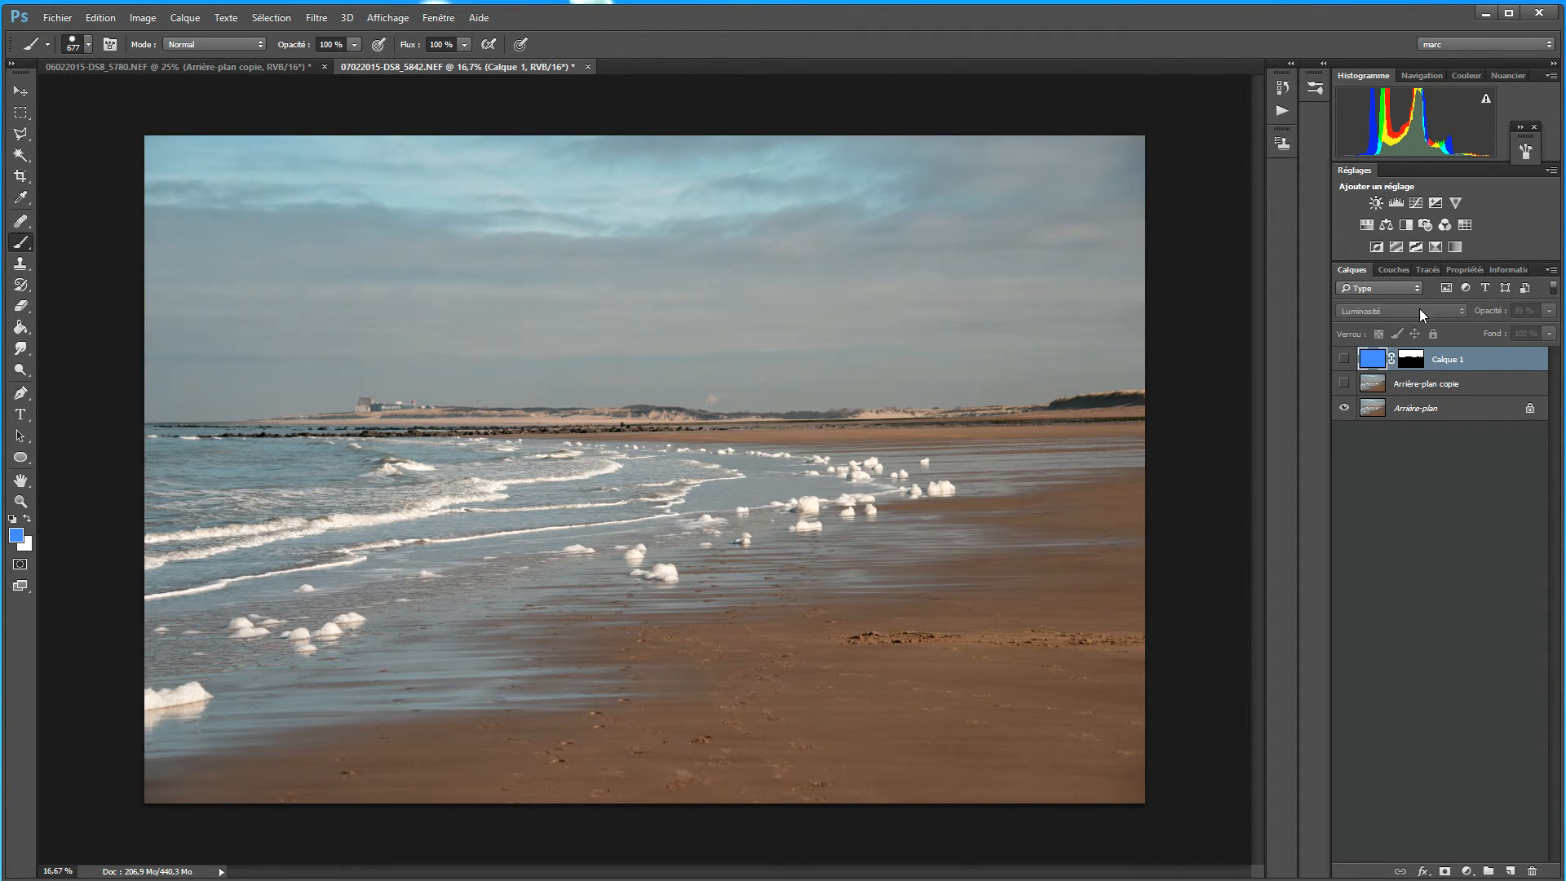
Step: Show the Arrière-plan copie layer, set its blend mode to Produit and lower its opacity to 36%
{"action": "left_click", "coordinate": [1420, 383]}
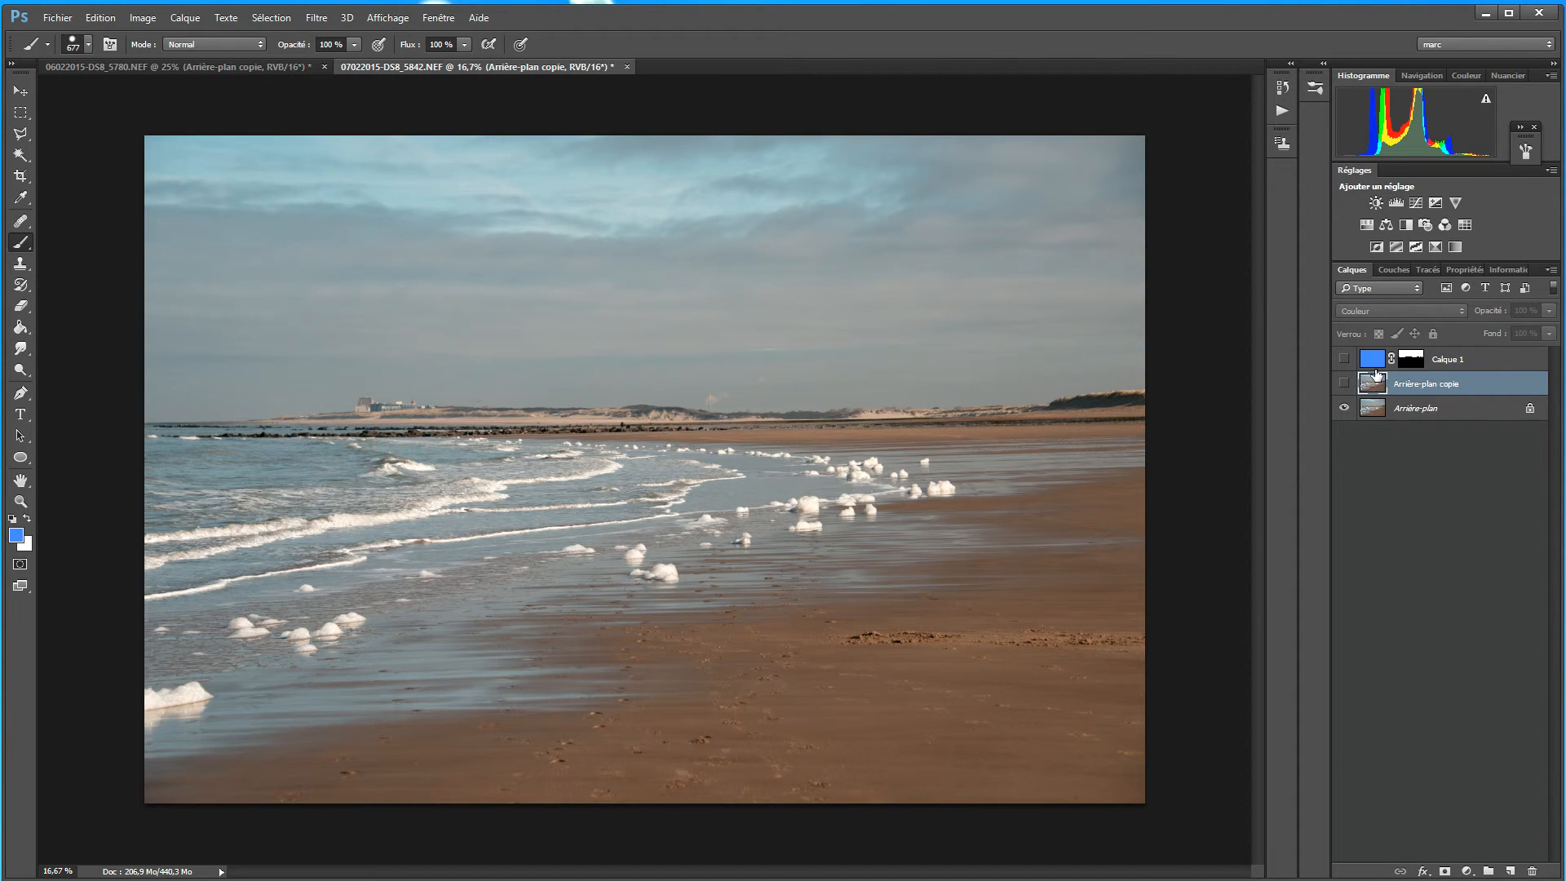
{"action": "left_click", "coordinate": [1344, 384]}
{"action": "left_click", "coordinate": [1367, 311]}
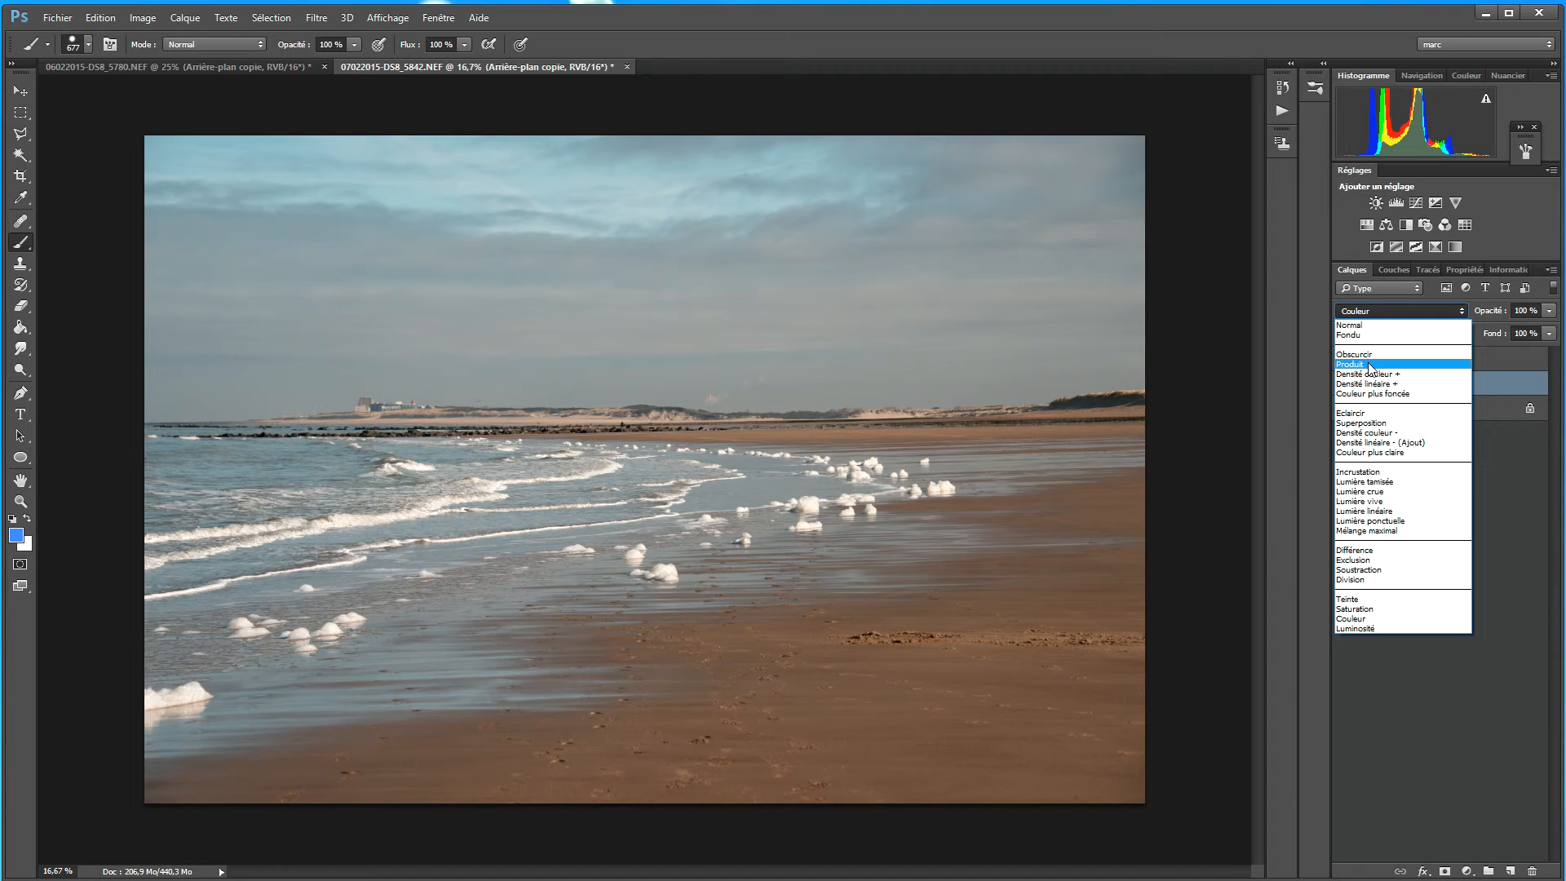
{"action": "left_click", "coordinate": [1354, 348]}
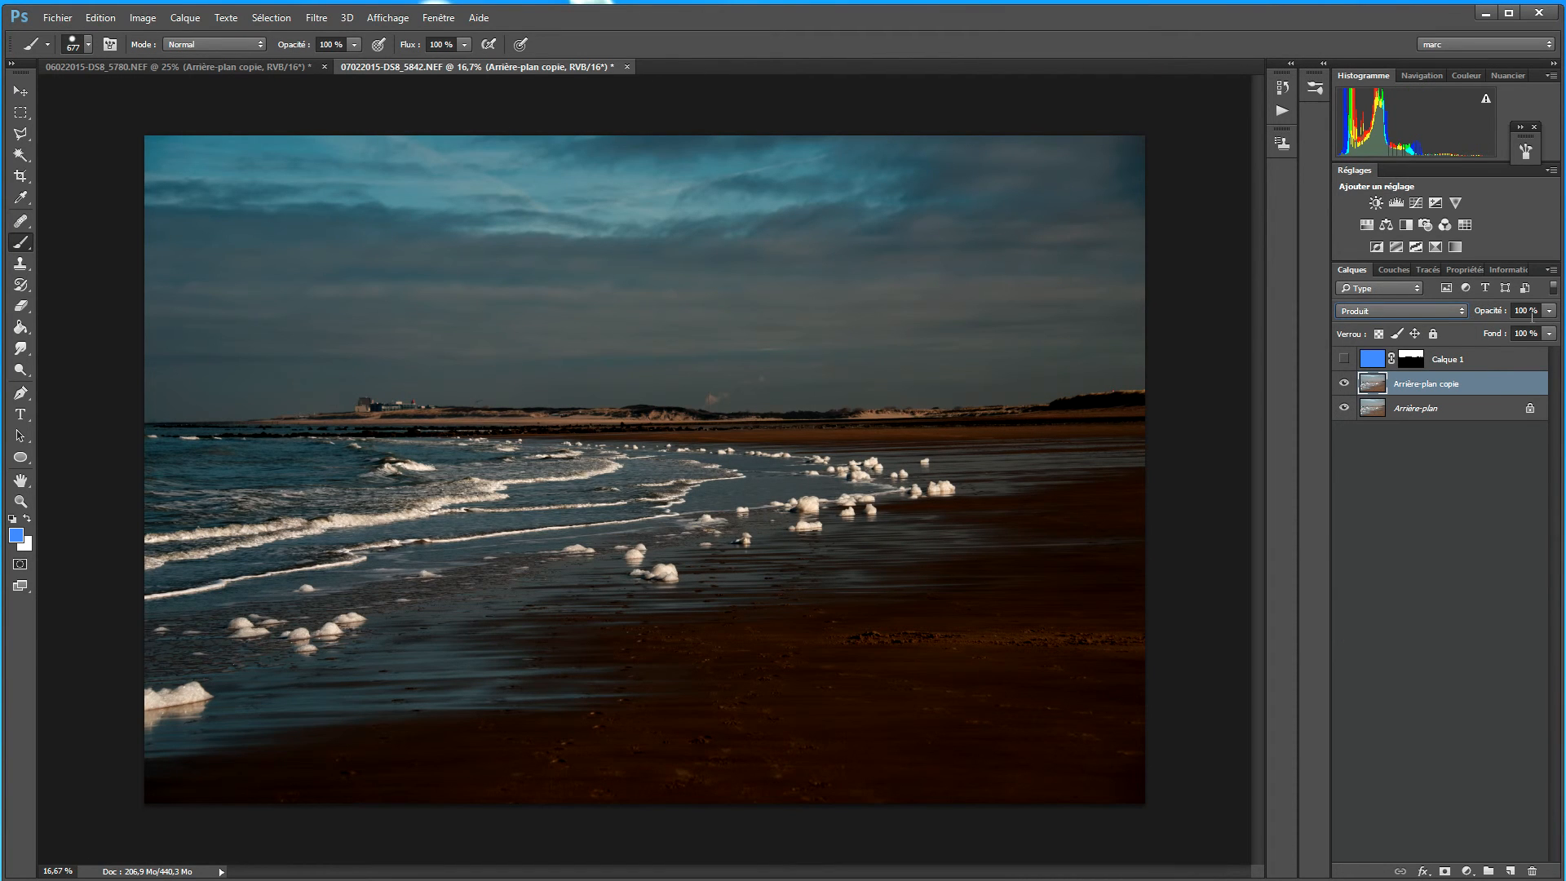
{"action": "left_click", "coordinate": [1549, 310]}
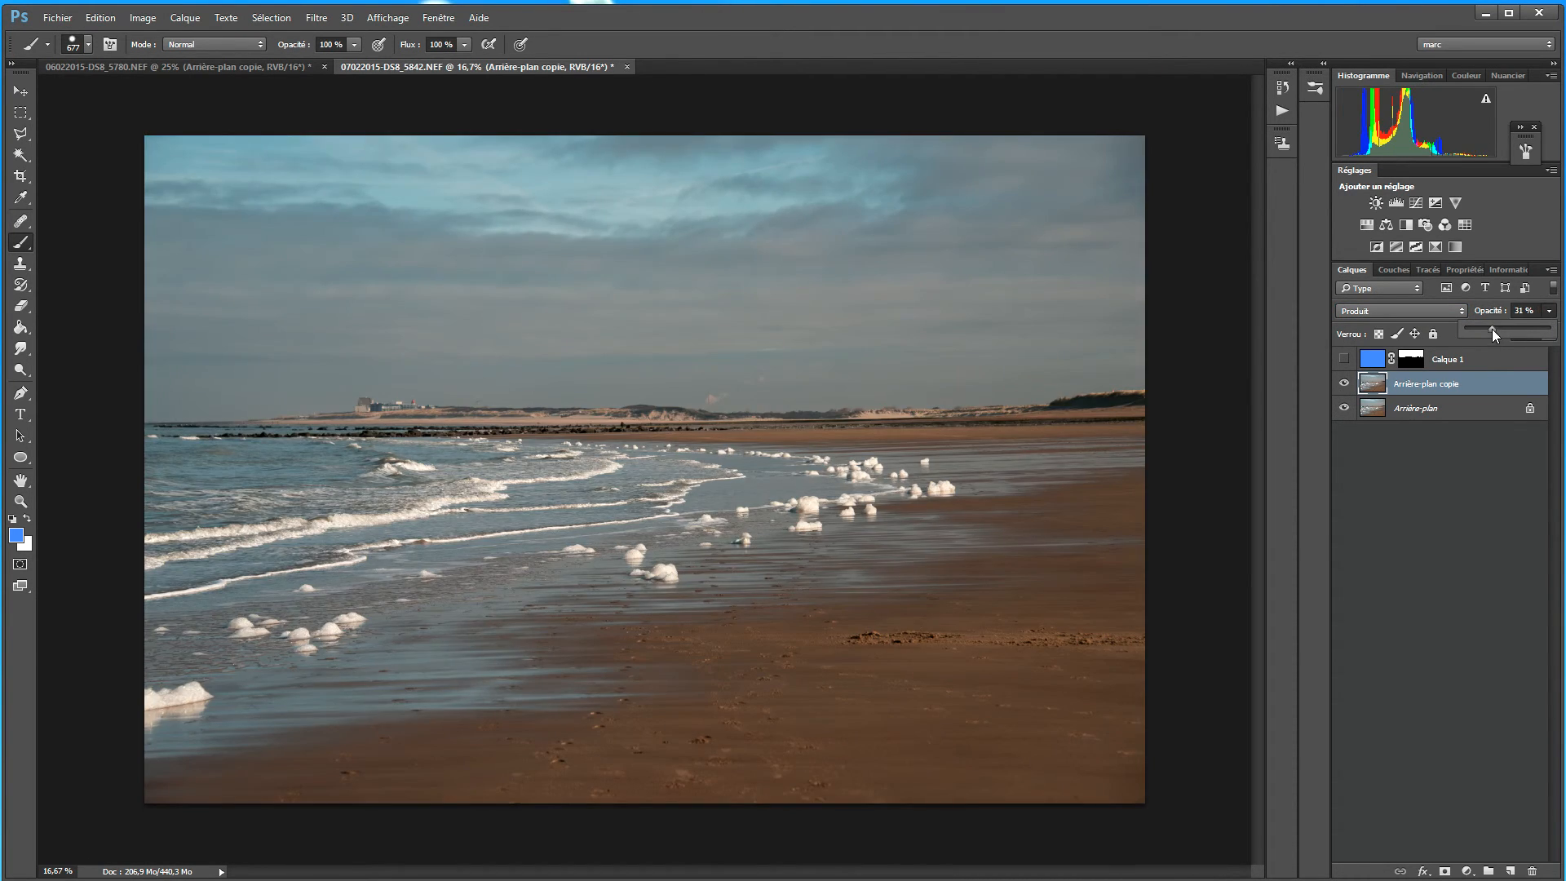
{"action": "left_click_drag", "start_coordinate": [1510, 330], "coordinate": [1495, 326]}
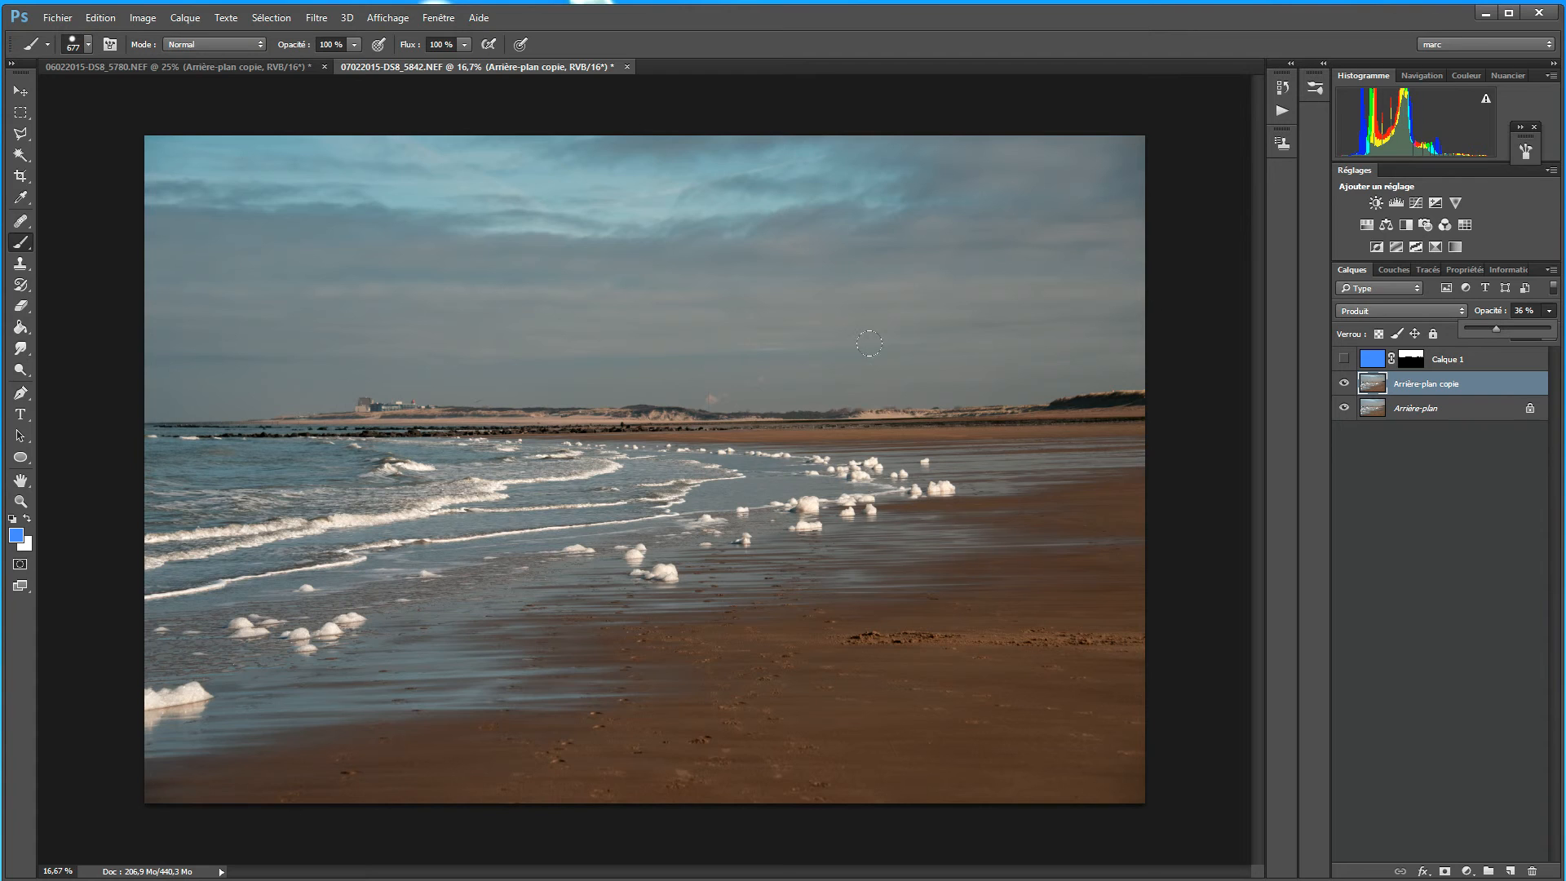
Step: Try the Superposition blend mode on Arrière-plan copie and compare the photo with the layer hidden and shown
{"action": "left_click", "coordinate": [1460, 311]}
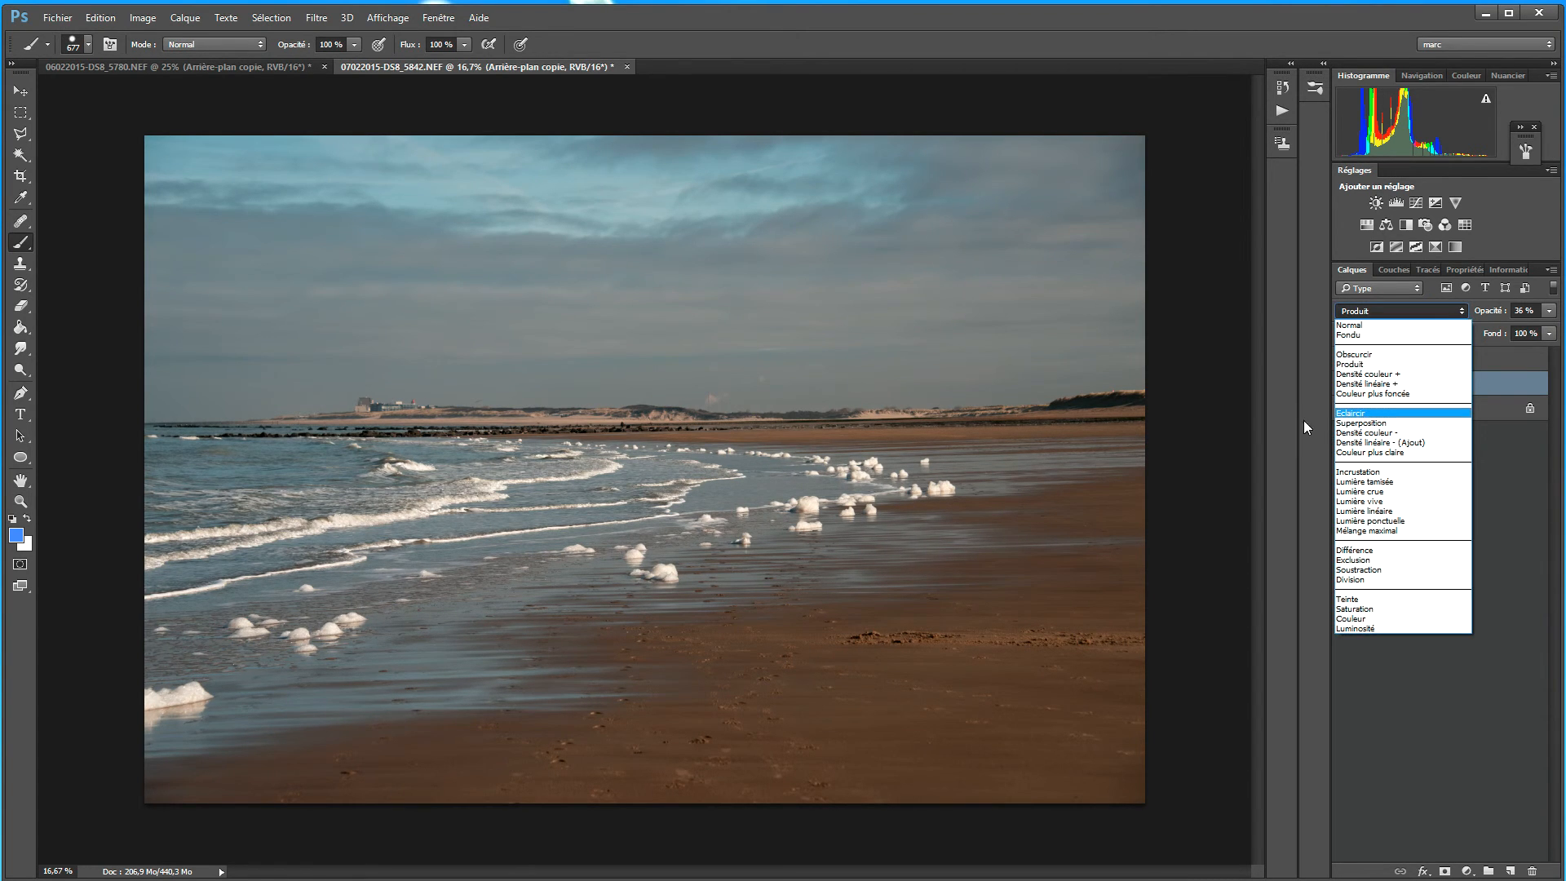
{"action": "left_click", "coordinate": [1382, 423]}
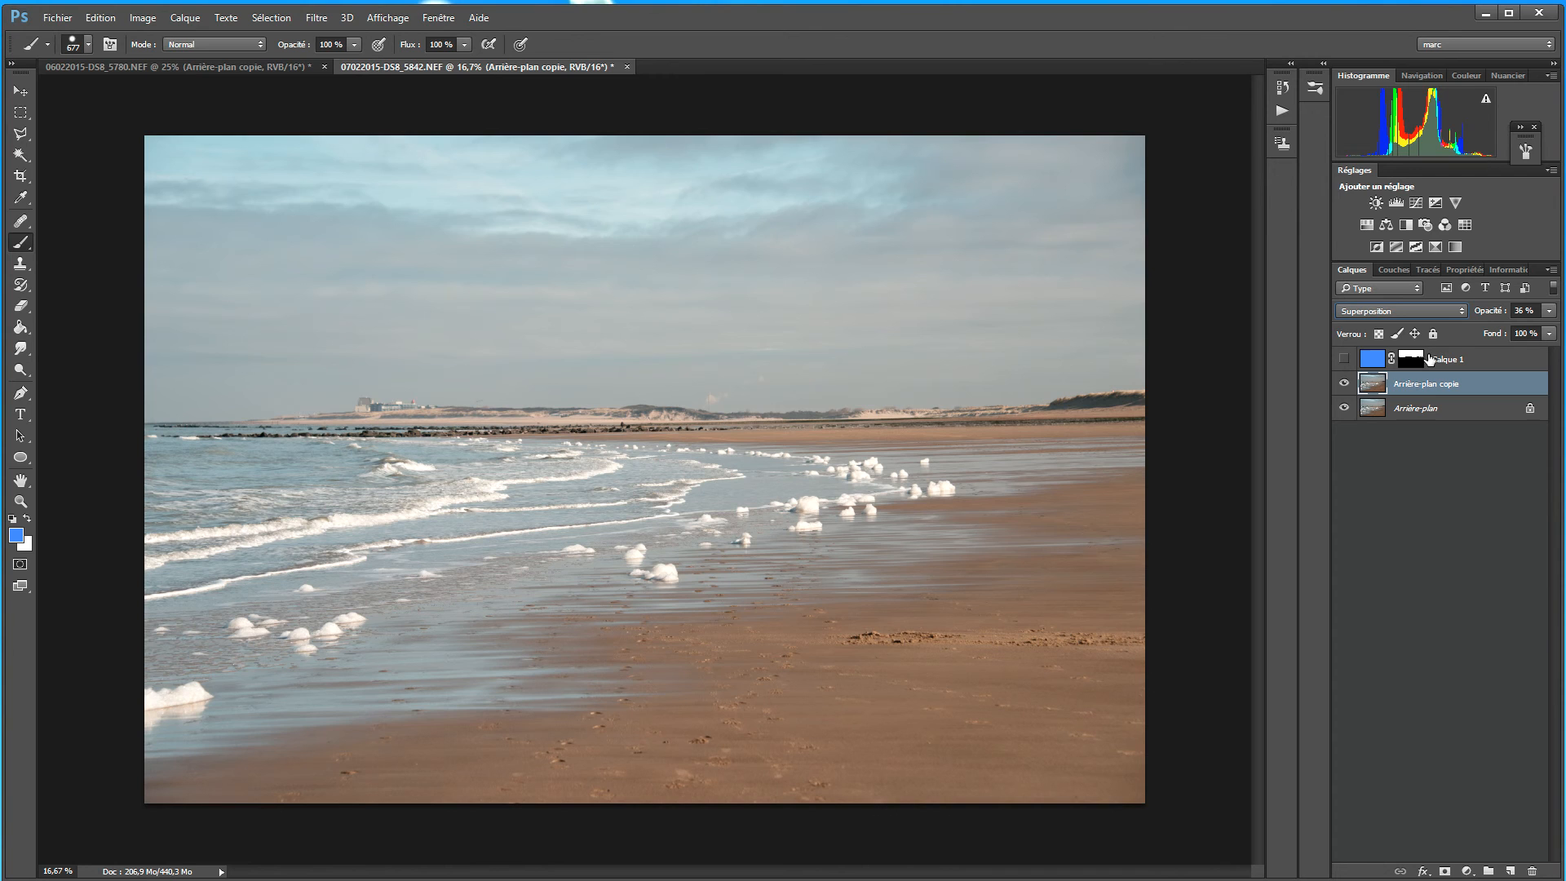
{"action": "left_click", "coordinate": [1344, 383]}
{"action": "left_click", "coordinate": [1344, 383]}
{"action": "left_click", "coordinate": [1344, 383]}
Step: Change the blend mode of Arrière-plan copie to Lumière tamisée
{"action": "left_click", "coordinate": [1416, 310]}
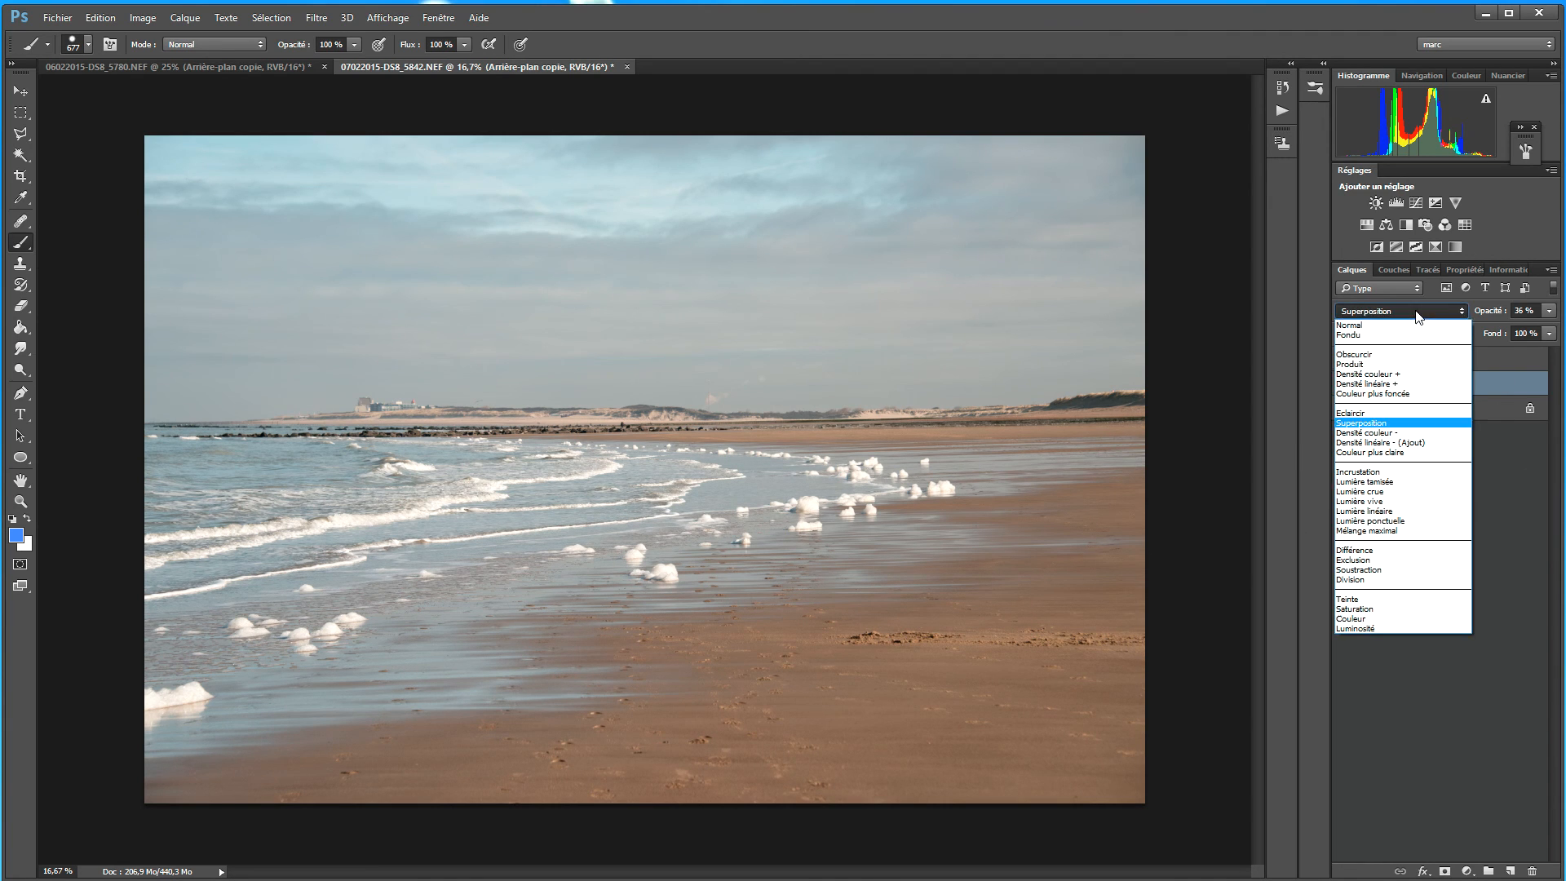
{"action": "left_click", "coordinate": [1371, 482]}
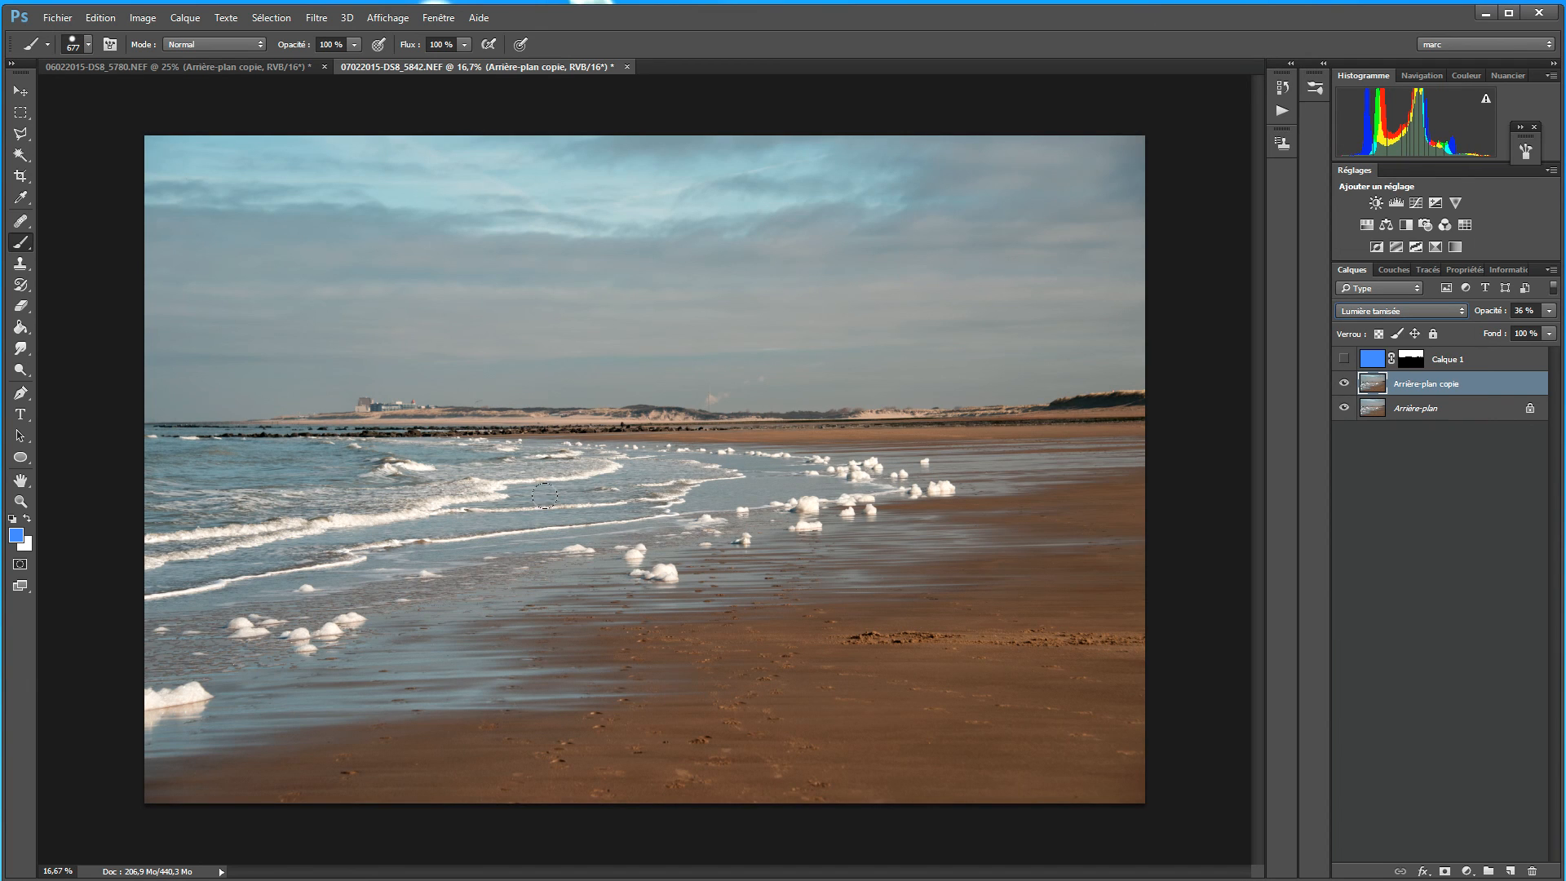